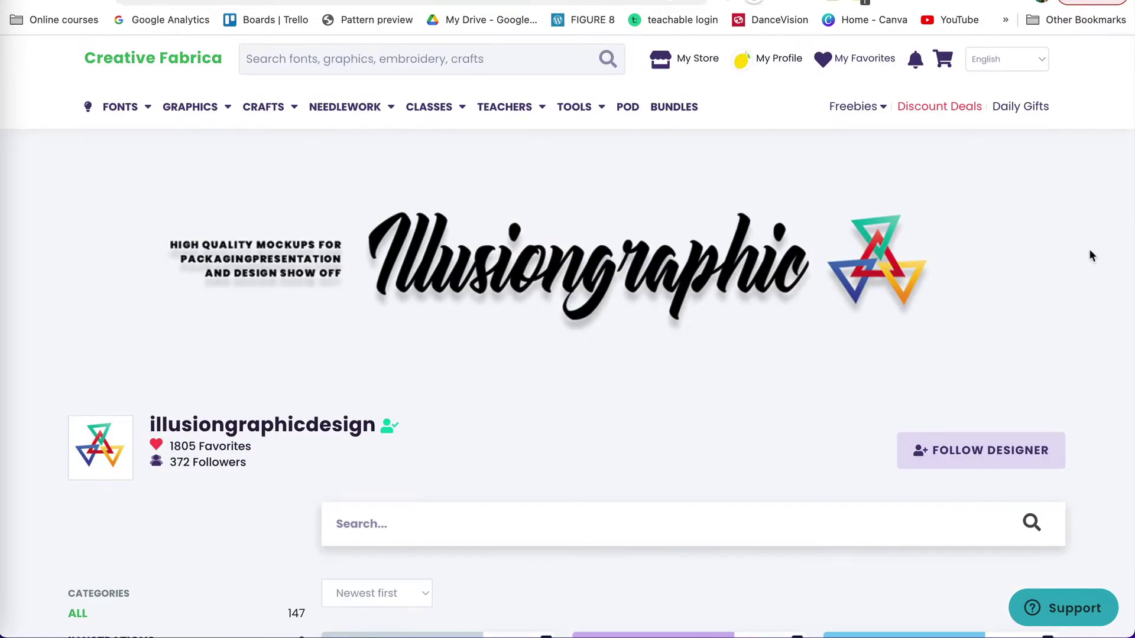
# Step: Examine the mockup listings in the illusiongraphicdesign store and return to the Pillow Mockup - 9 Views product page
pyautogui.scroll(-15, 1087, 252)
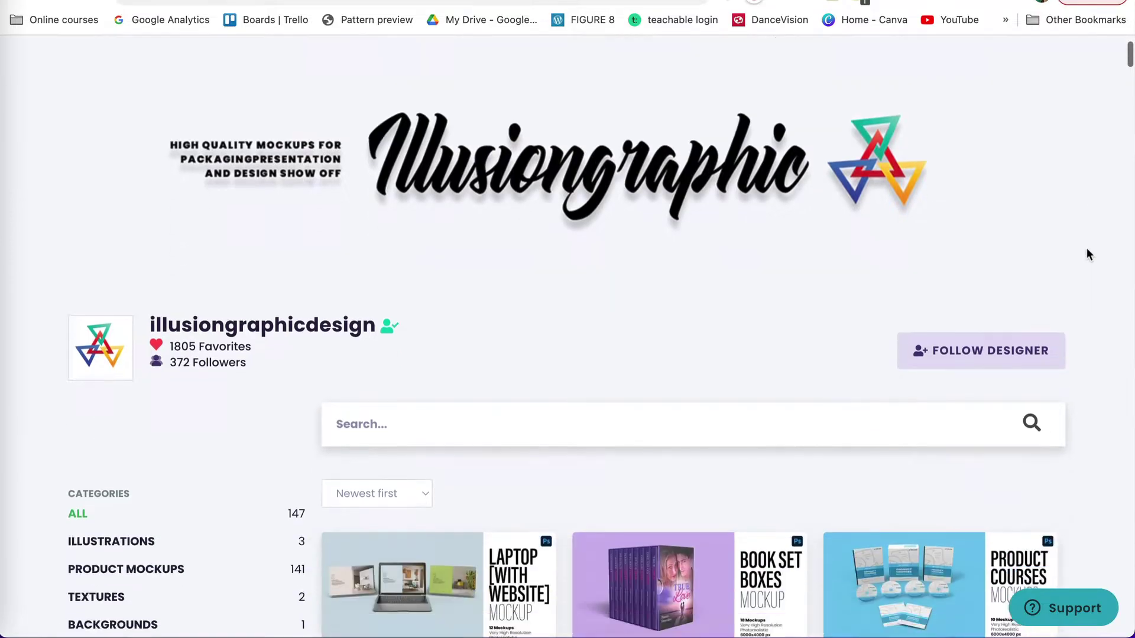
pyautogui.scroll(-8, 1088, 254)
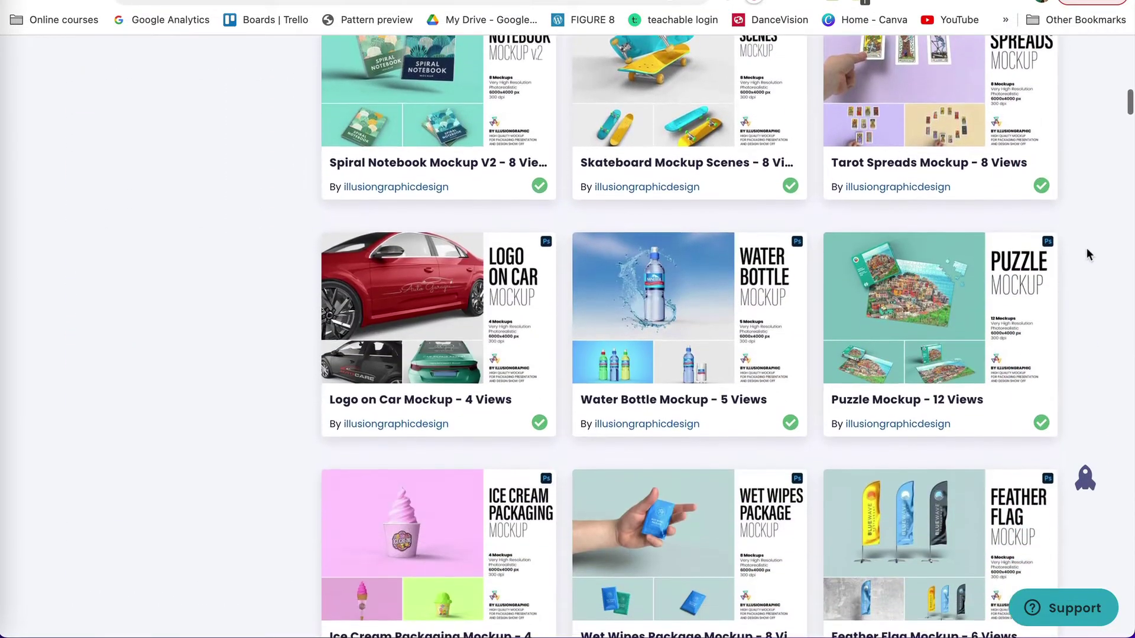
pyautogui.scroll(-7, 1087, 236)
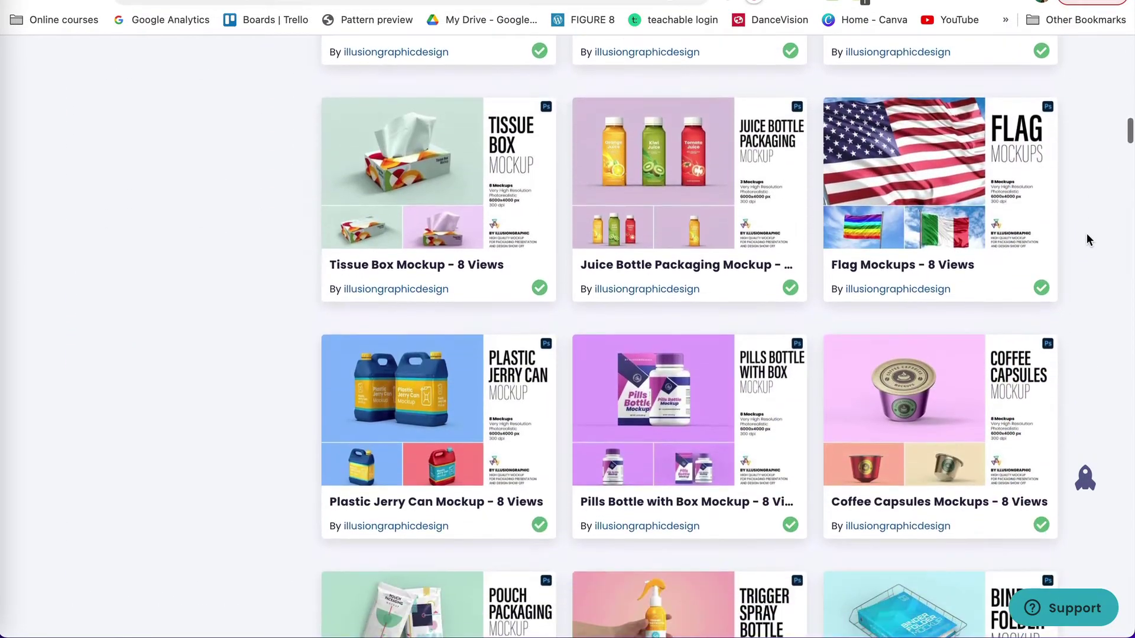
pyautogui.scroll(-10, 1087, 233)
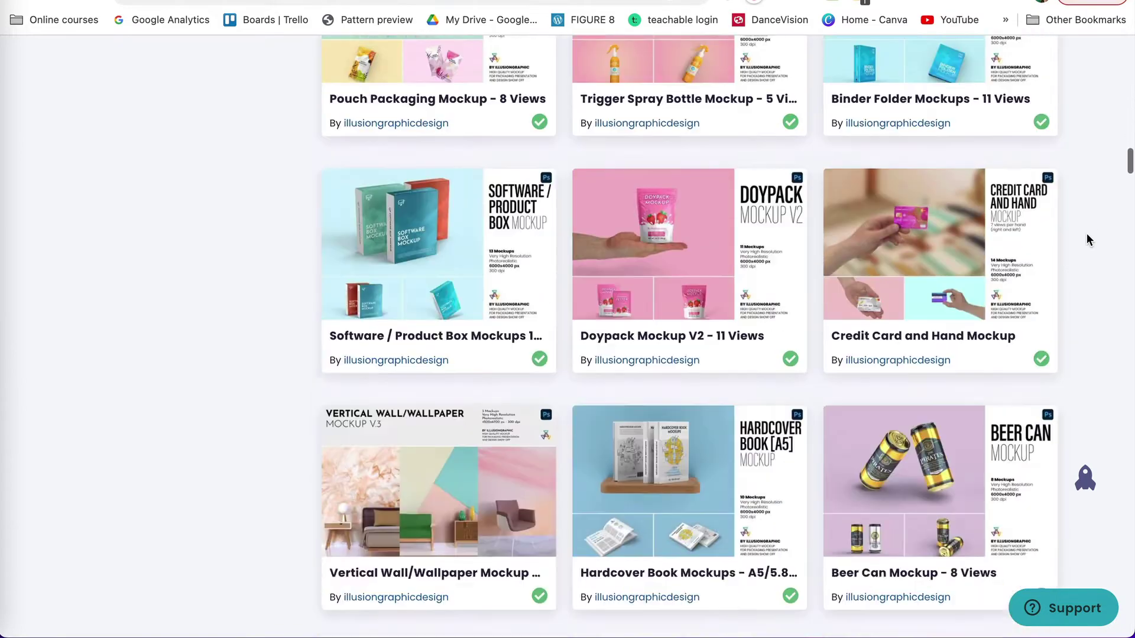
pyautogui.scroll(20, 1087, 233)
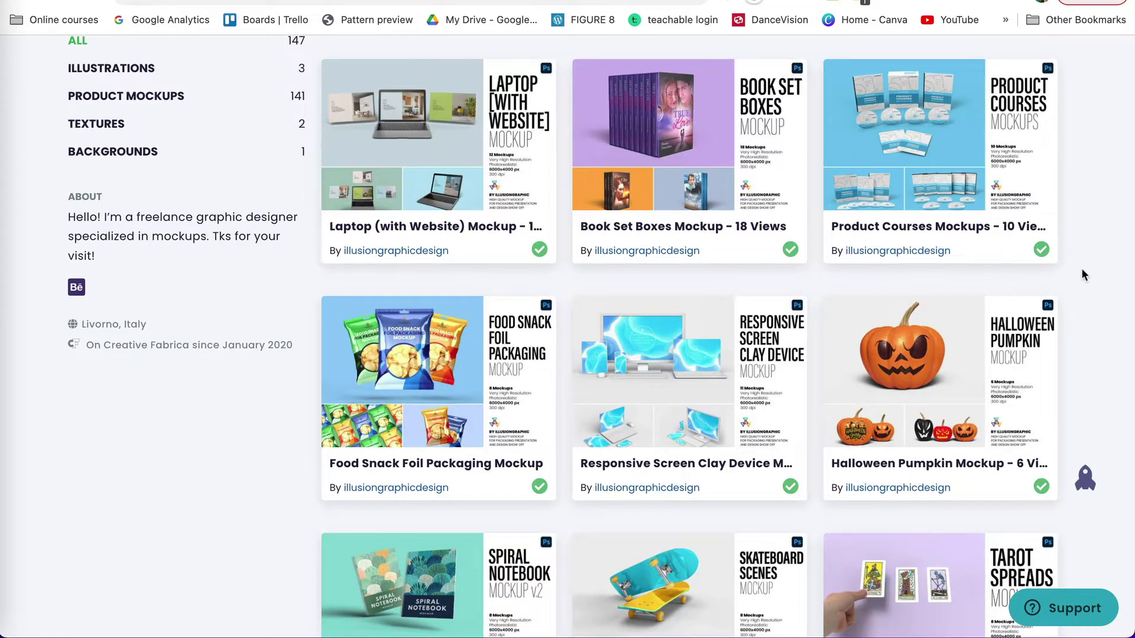
pyautogui.scroll(3, 1084, 275)
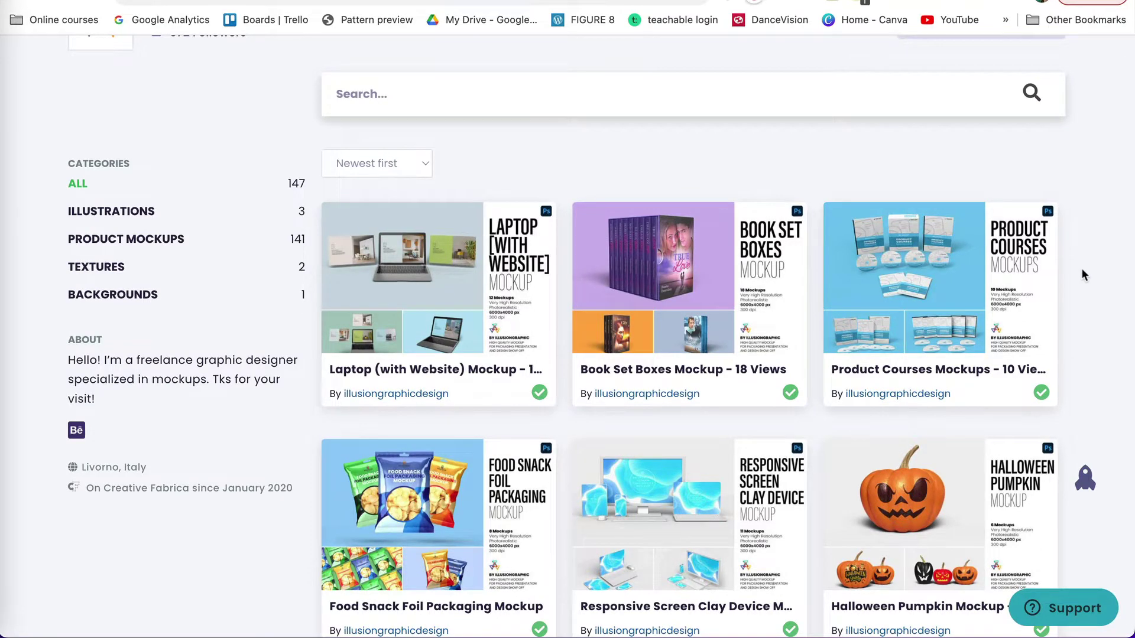
pyautogui.scroll(9, 1084, 275)
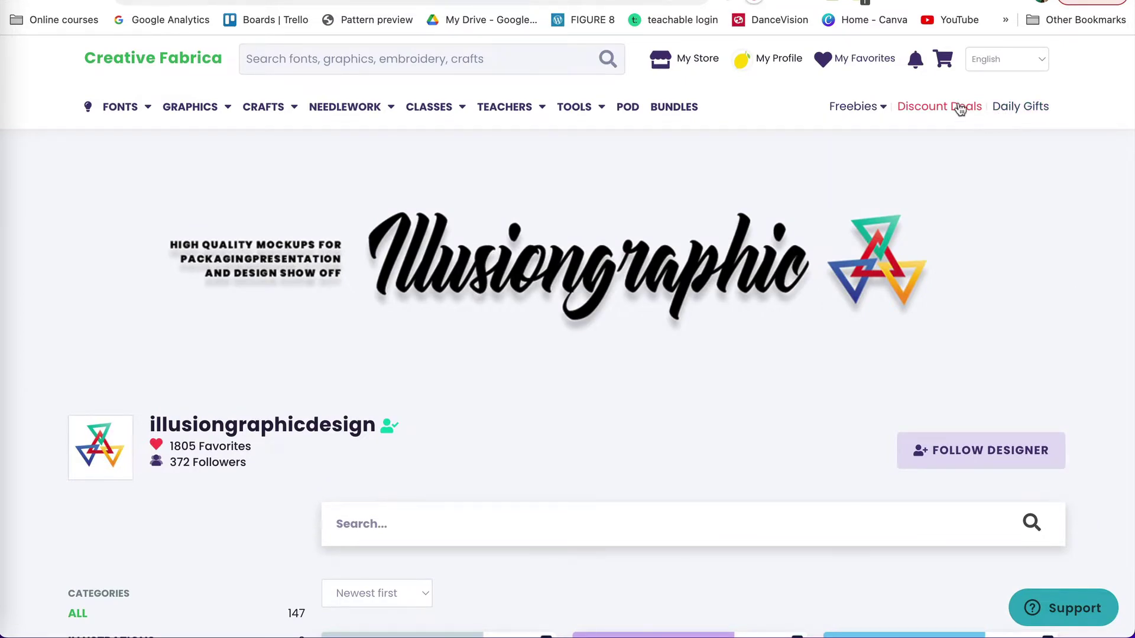
pyautogui.hotkey('alt', 'Left')
pyautogui.scroll(-2, 1068, 271)
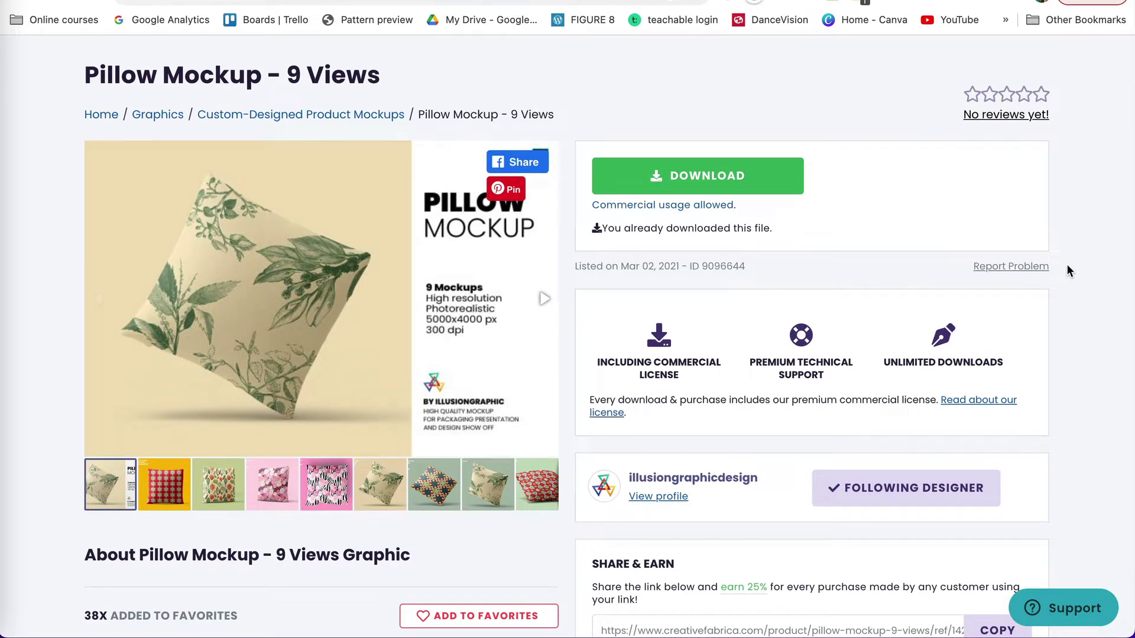
# Step: Switch to Photoshop and create a new document 1200 px wide and 800 px high at 72 pixels/inch
pyautogui.press('super+Tab')
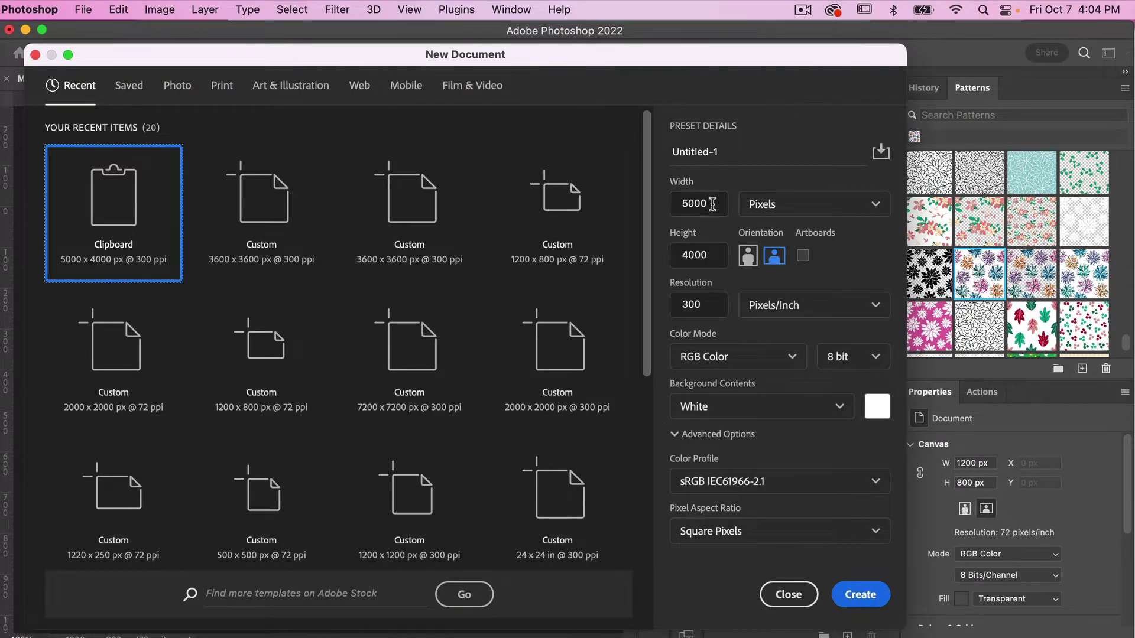
pyautogui.moveTo(712, 203); pyautogui.dragTo(655, 207)
pyautogui.write('1200')
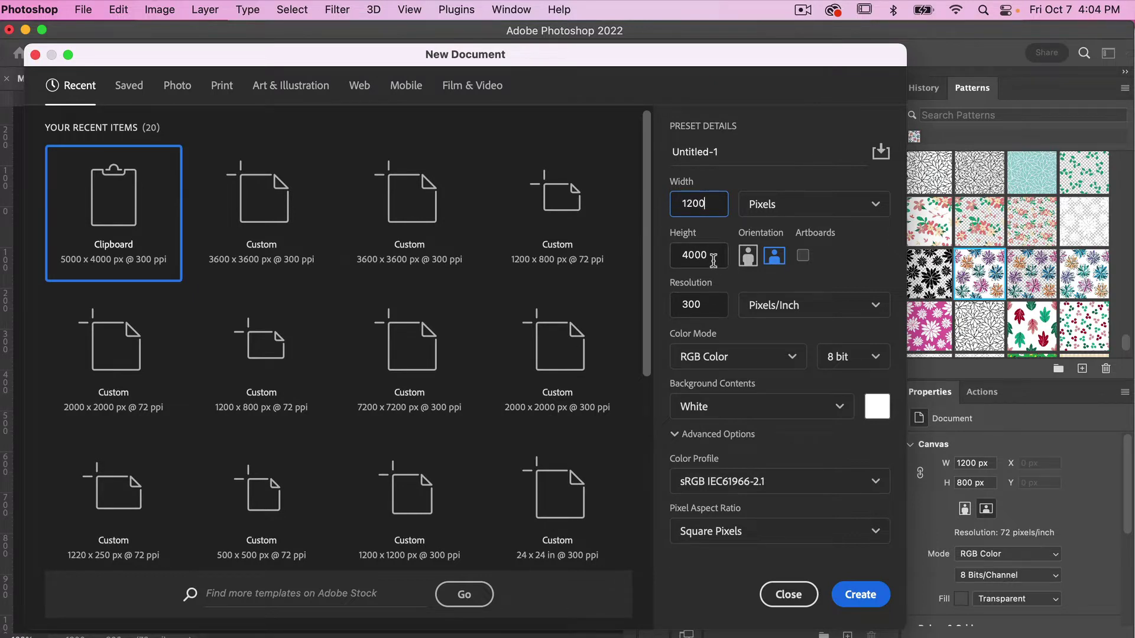
pyautogui.moveTo(713, 261); pyautogui.dragTo(664, 260)
pyautogui.write('800')
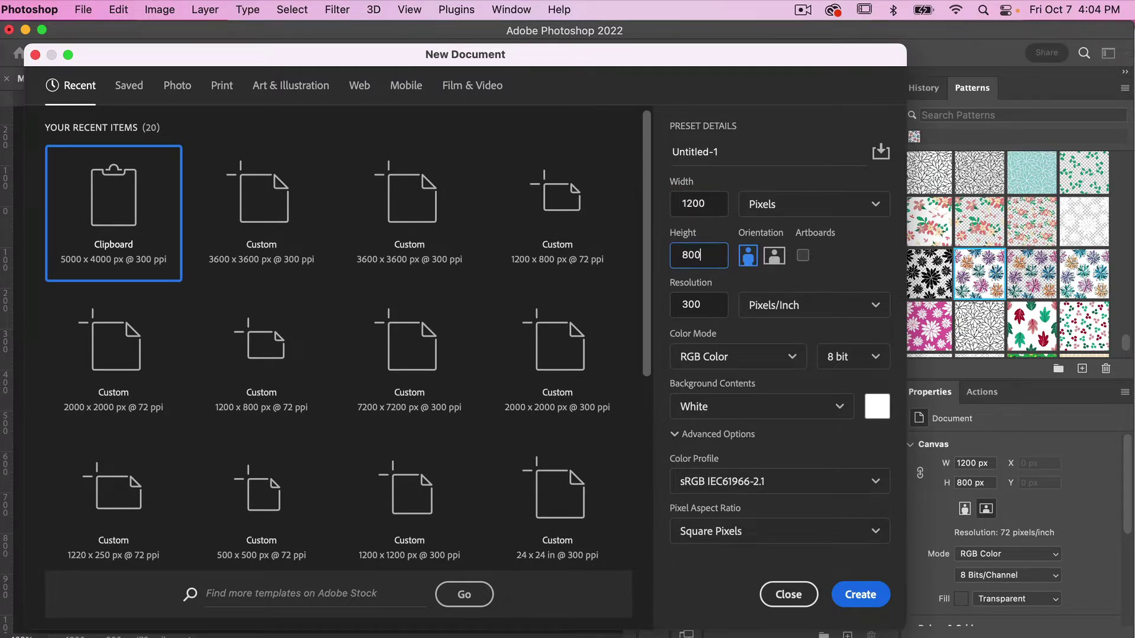
pyautogui.doubleClick(709, 305)
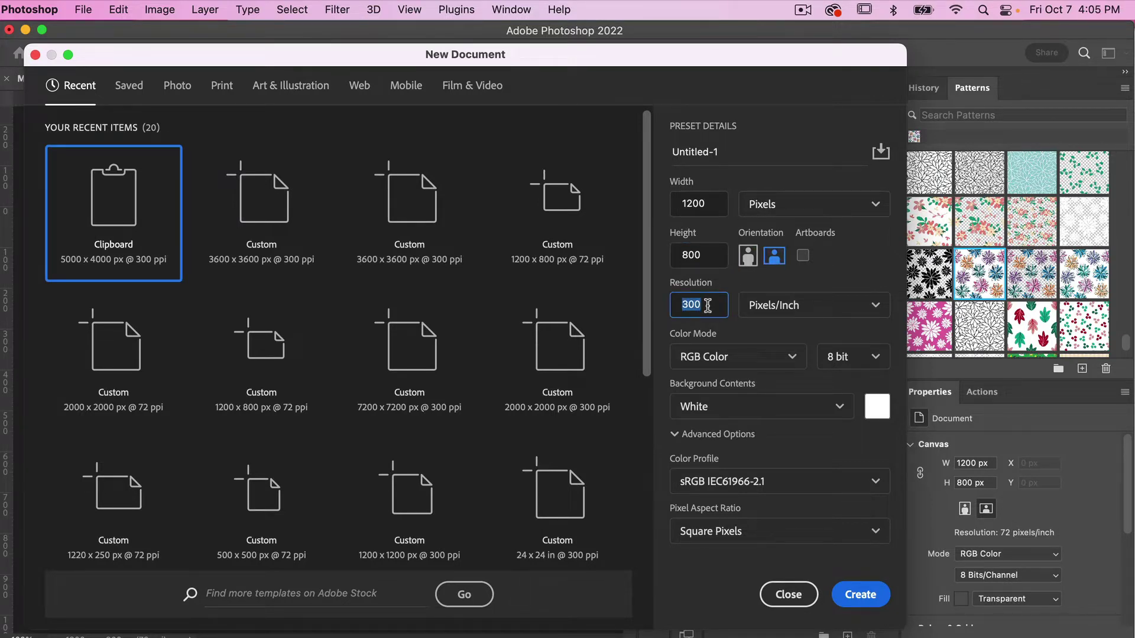
pyautogui.write('72')
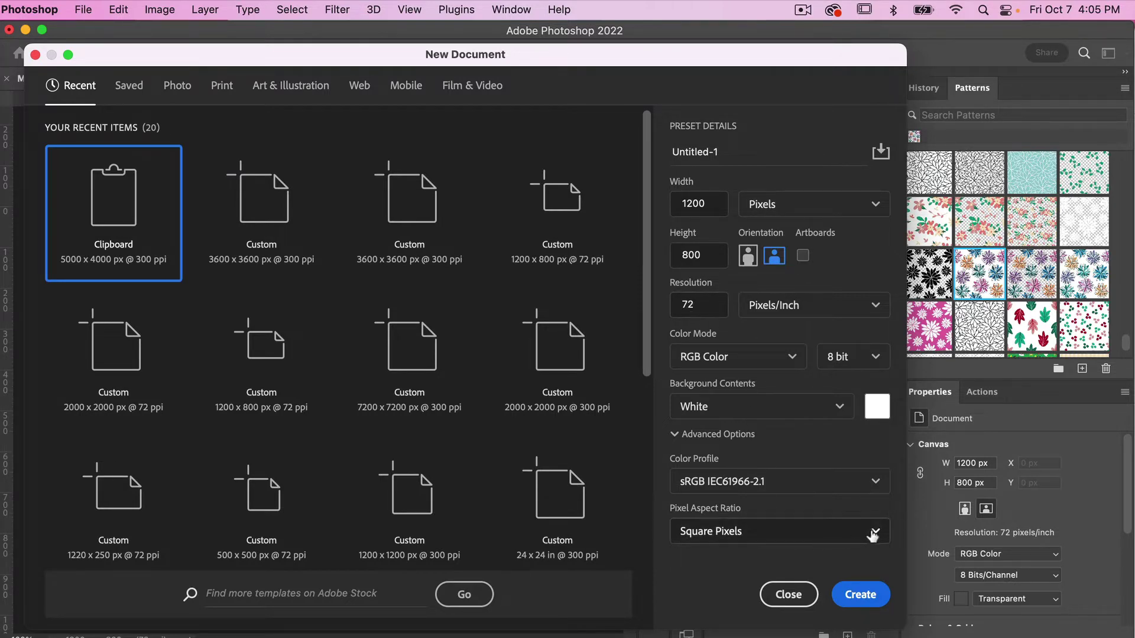
pyautogui.click(866, 595)
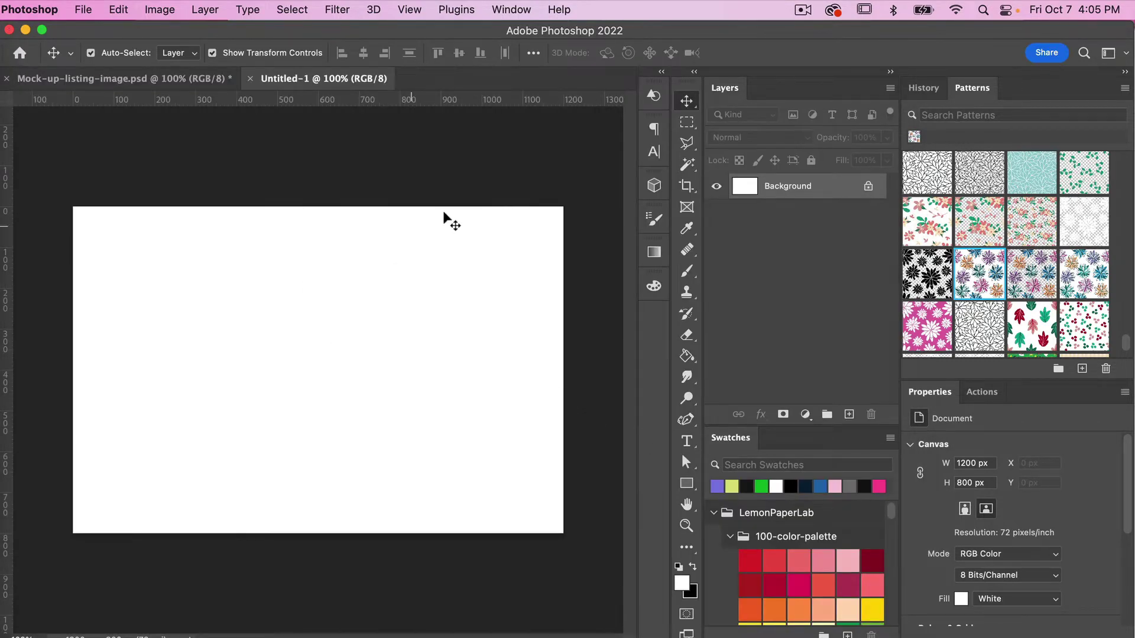
# Step: Fill a full-height rectangle about 595 px wide along the canvas's left edge with black on a new layer and deselect it
pyautogui.click(686, 123)
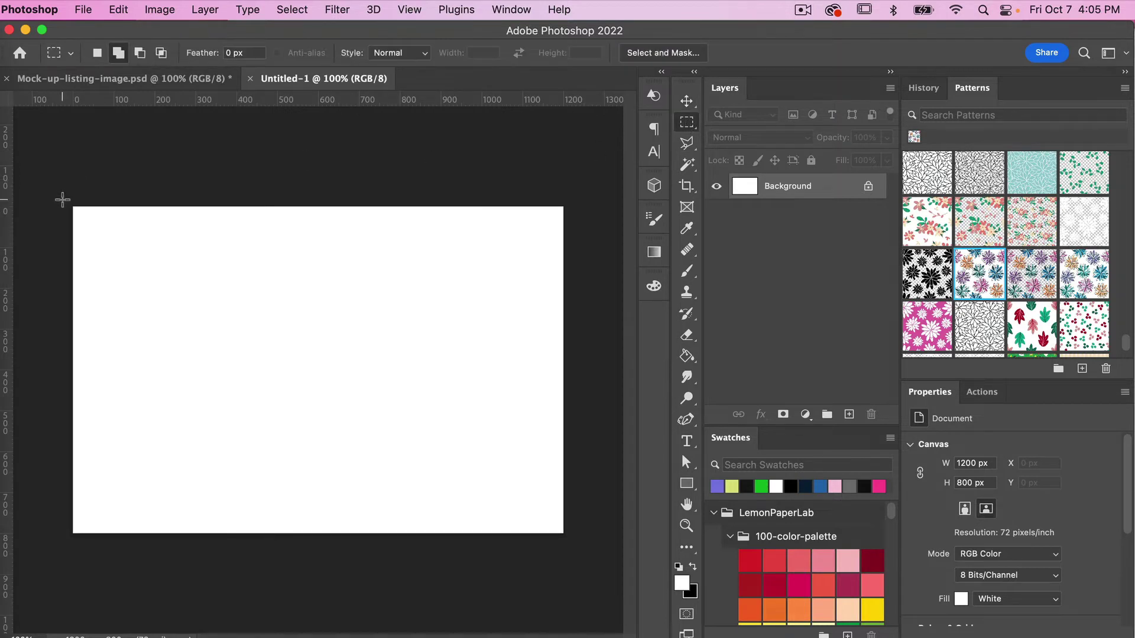
pyautogui.moveTo(73, 207); pyautogui.dragTo(316, 548)
pyautogui.hotkey('ctrl', 'j')
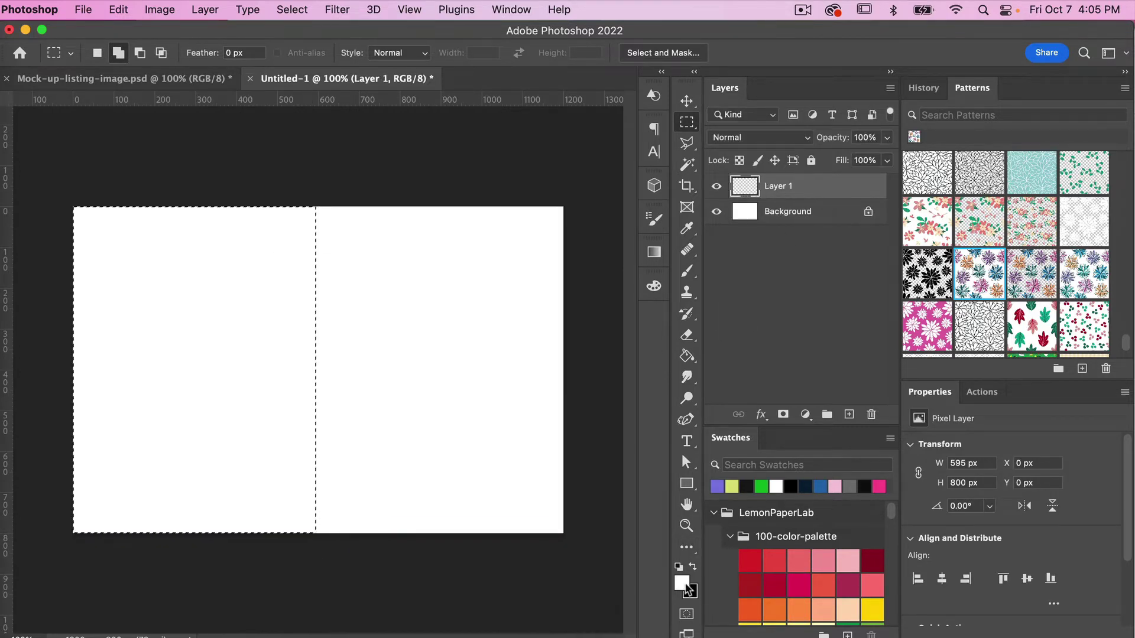
pyautogui.click(692, 567)
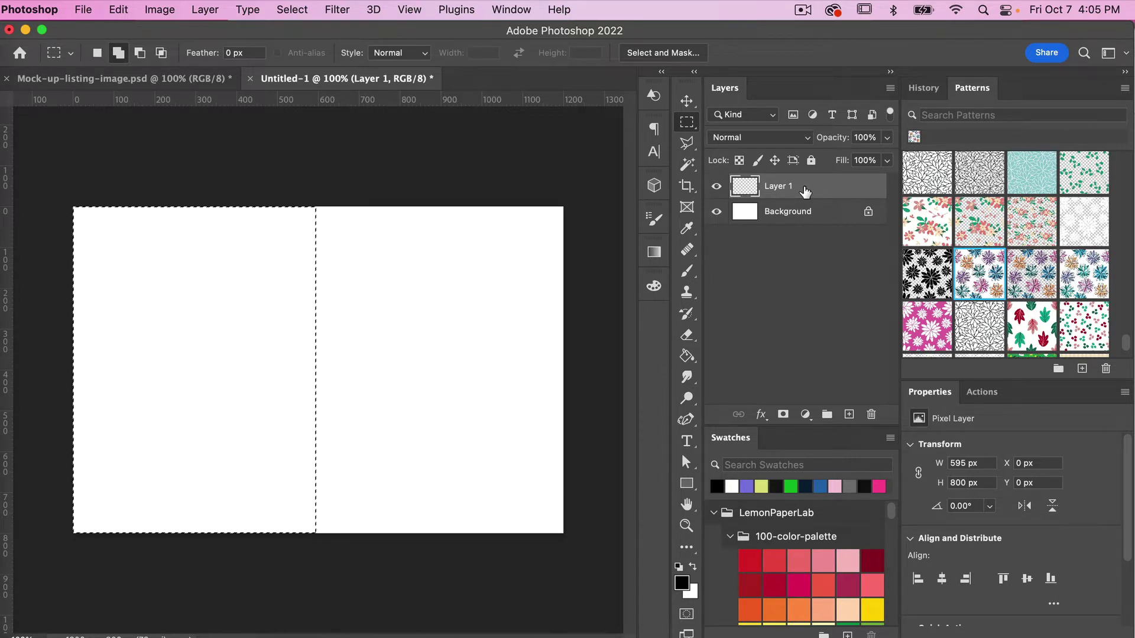
pyautogui.hotkey('alt', 'BackSpace')
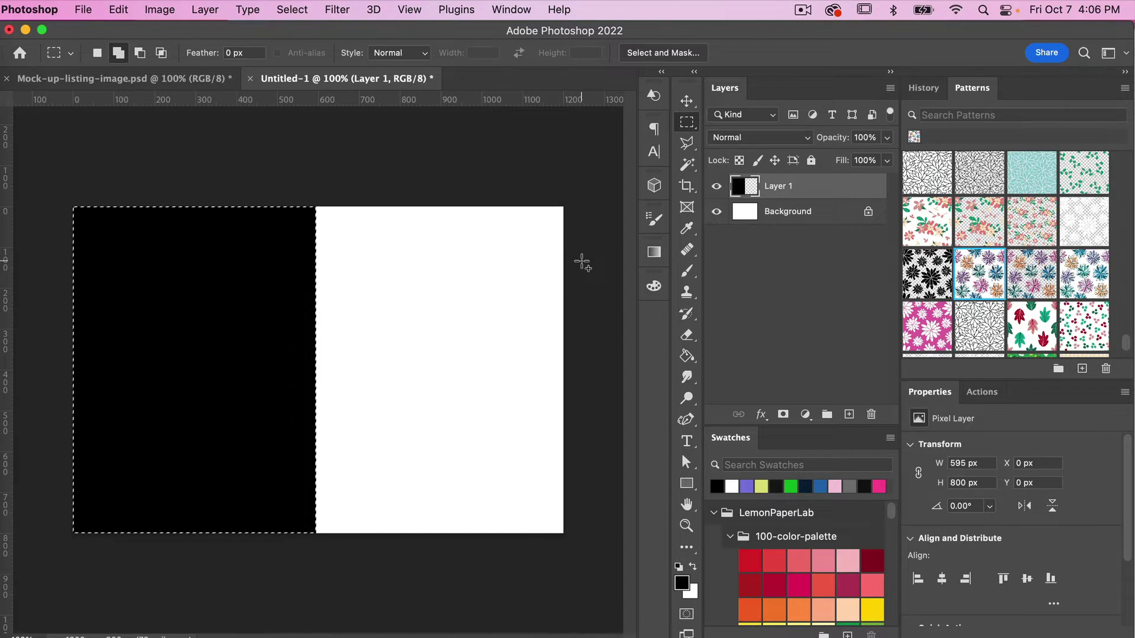
pyautogui.press('super+d')
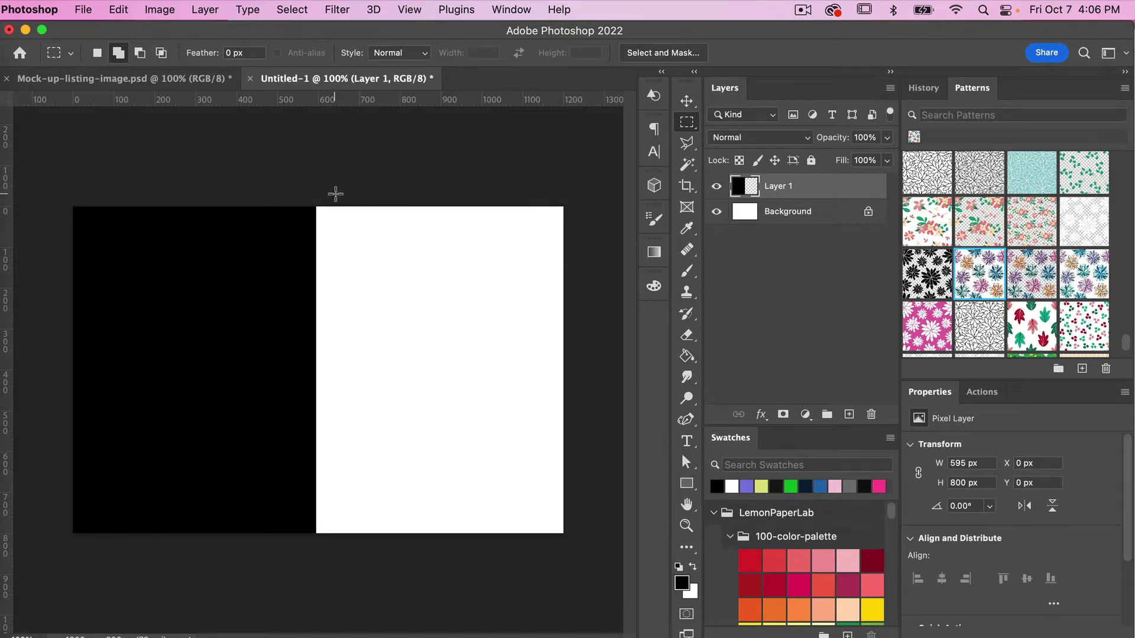
# Step: Fill a full-height rectangle about 558 px wide along the canvas's right edge with black on another new layer and deselect it
pyautogui.moveTo(335, 194); pyautogui.dragTo(564, 541)
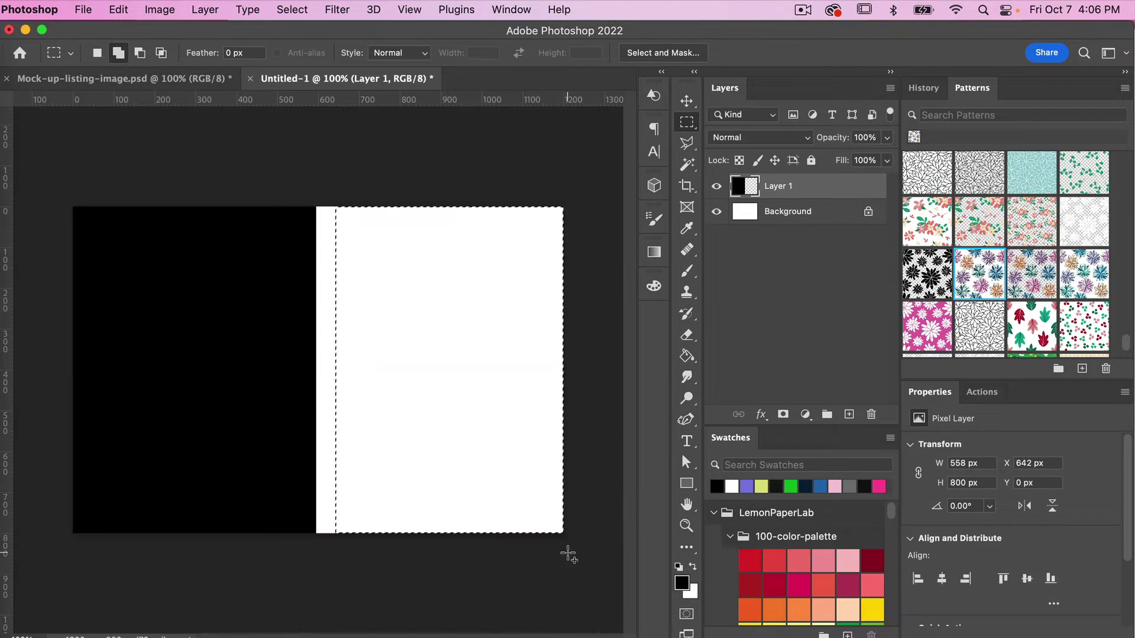
pyautogui.click(849, 414)
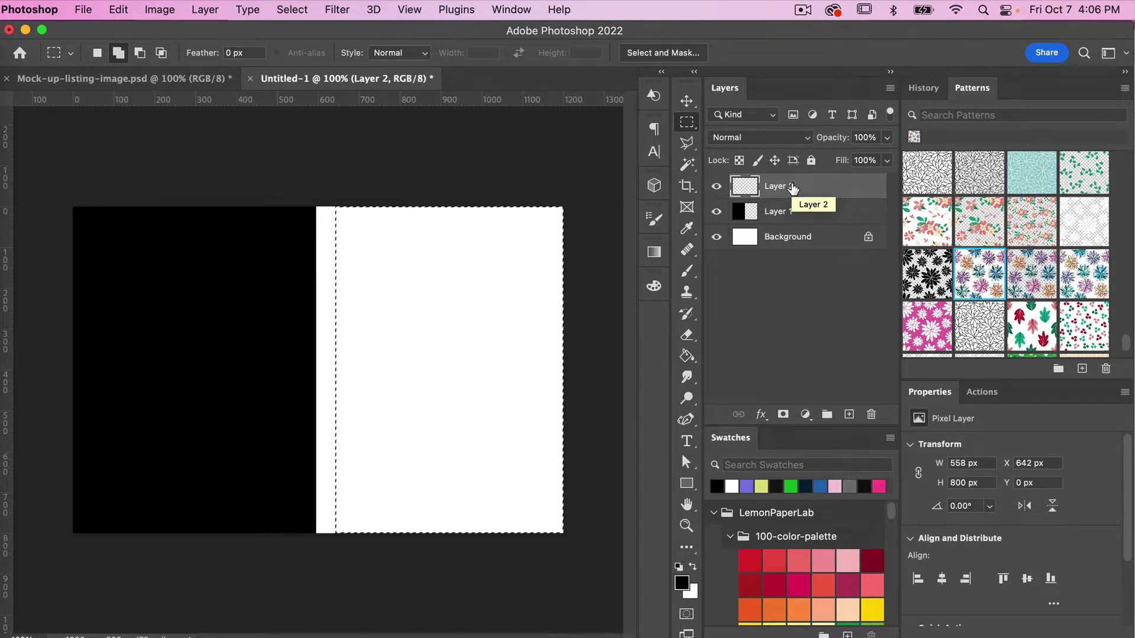
pyautogui.hotkey('alt', 'BackSpace')
pyautogui.press('super+d')
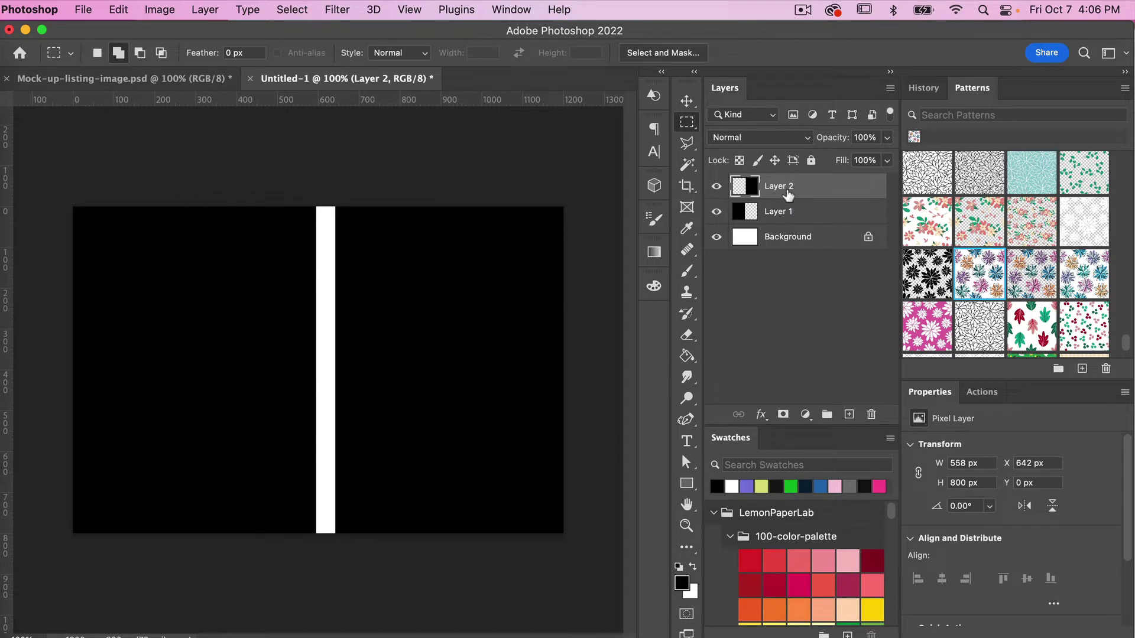
# Step: Place vertical guides along the inner edges of the two black rectangles
pyautogui.click(687, 101)
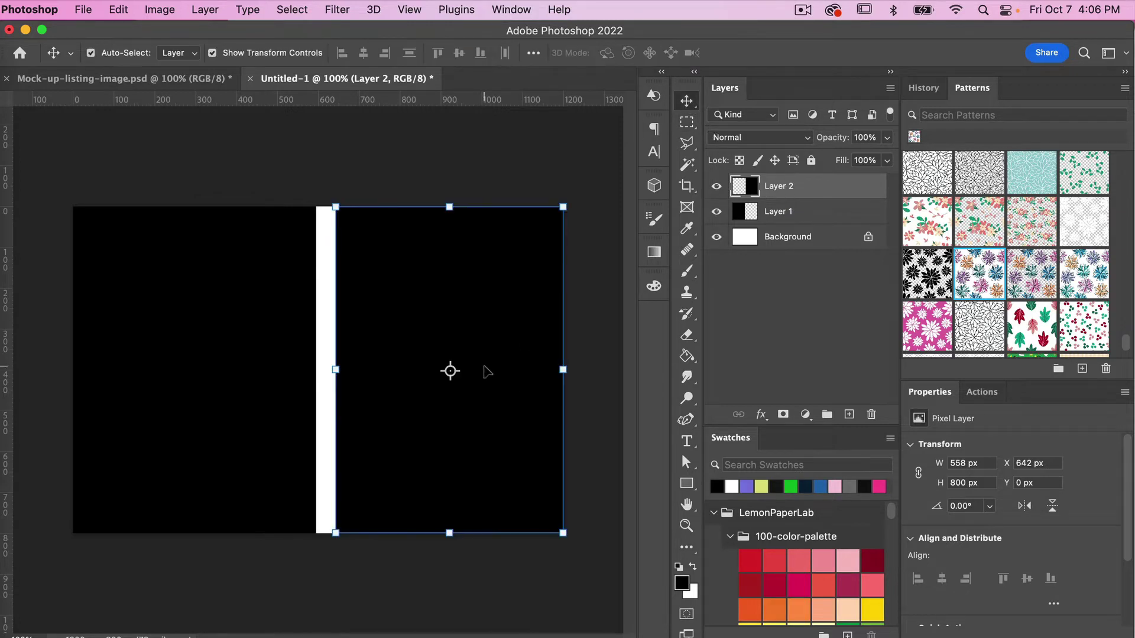
pyautogui.moveTo(6, 343); pyautogui.dragTo(335, 343)
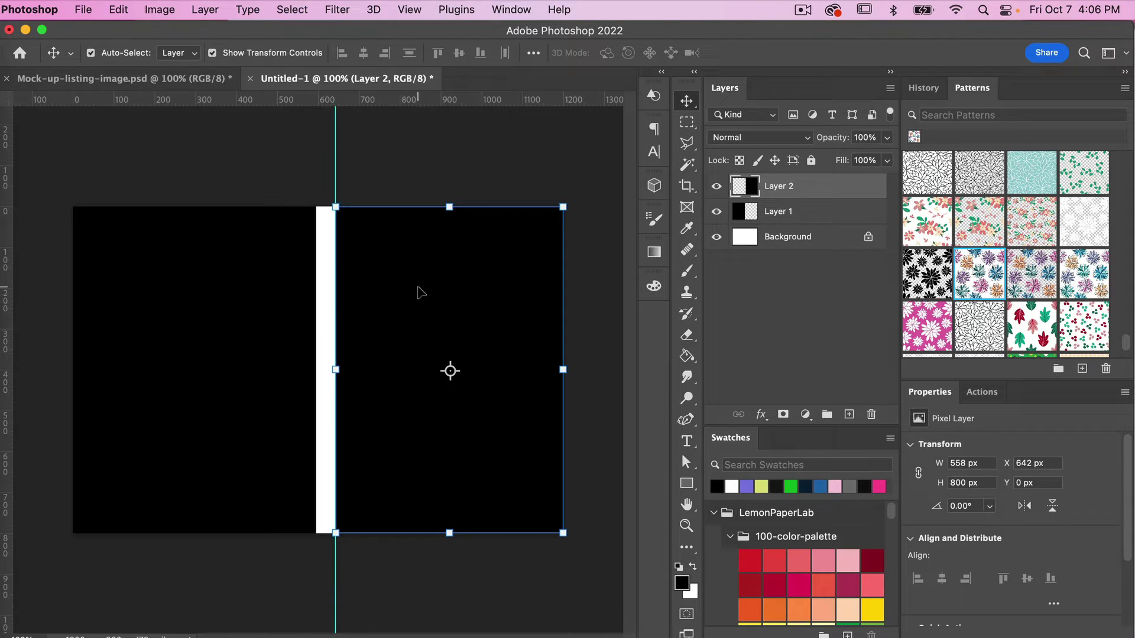
pyautogui.click(226, 302)
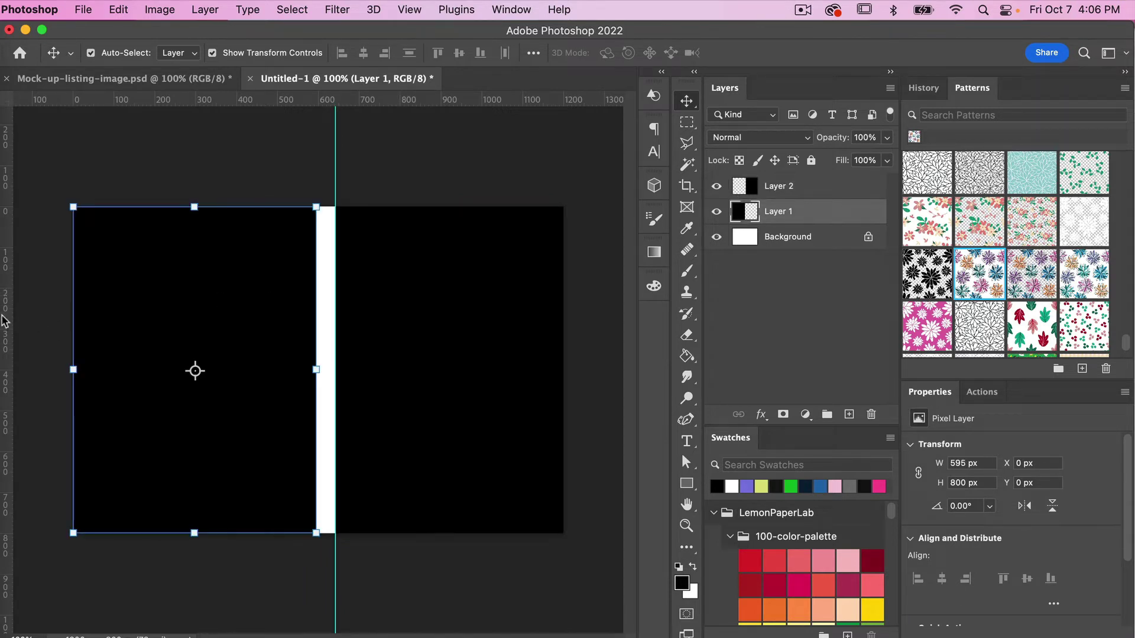
pyautogui.moveTo(4, 321); pyautogui.dragTo(315, 305)
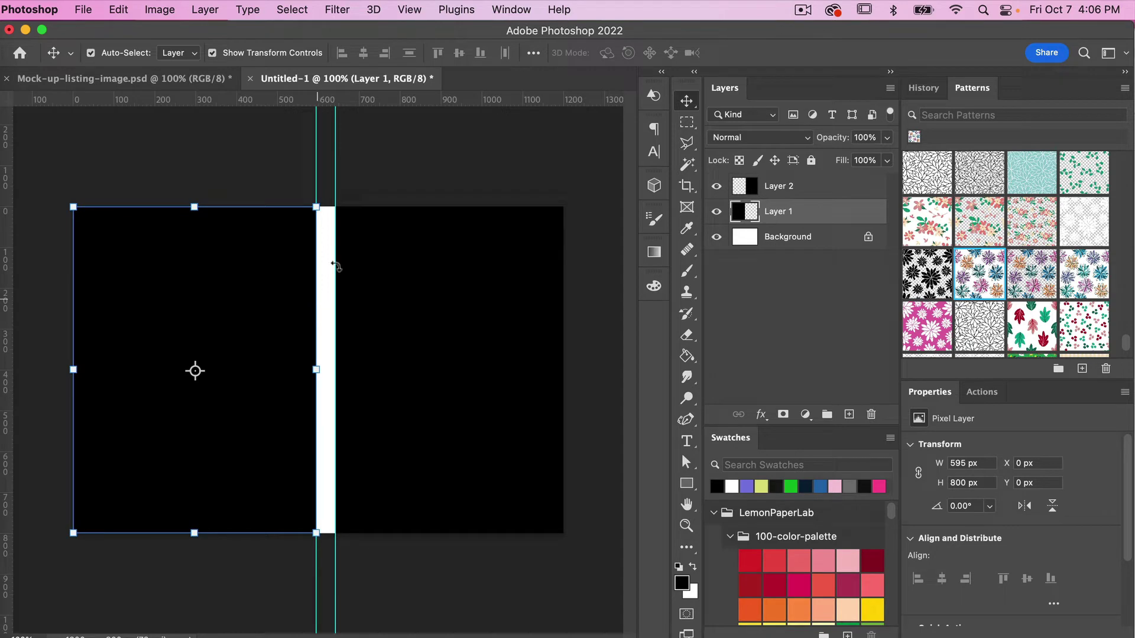
# Step: Make a marquee selection about 47 × 210 px in the white strip between the guides and deselect it
pyautogui.click(687, 124)
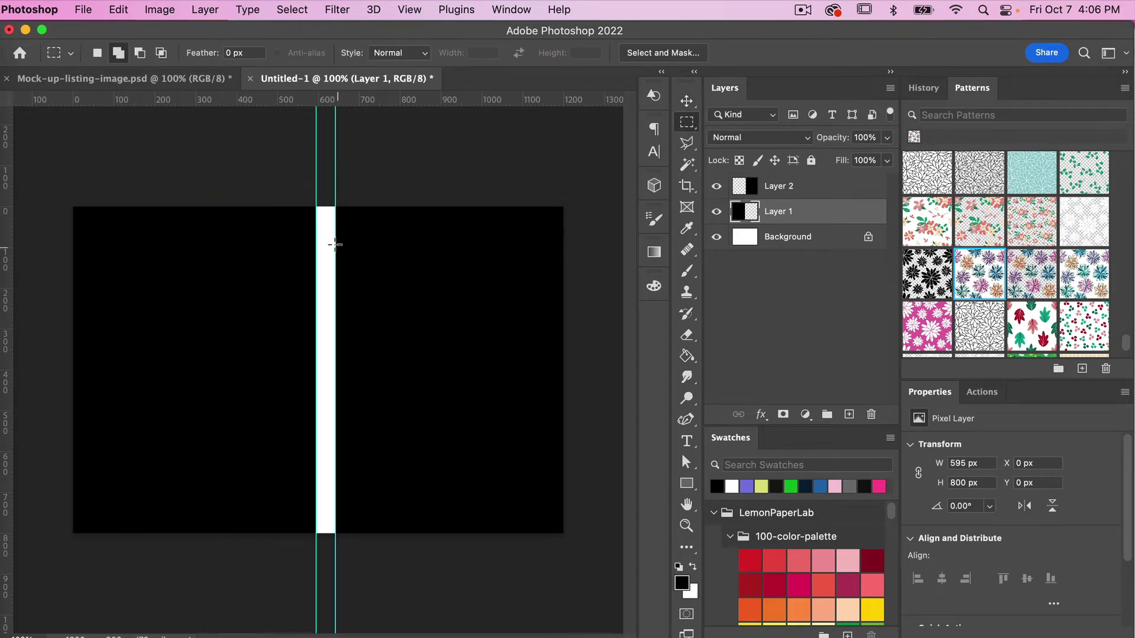
pyautogui.moveTo(314, 224); pyautogui.dragTo(329, 311)
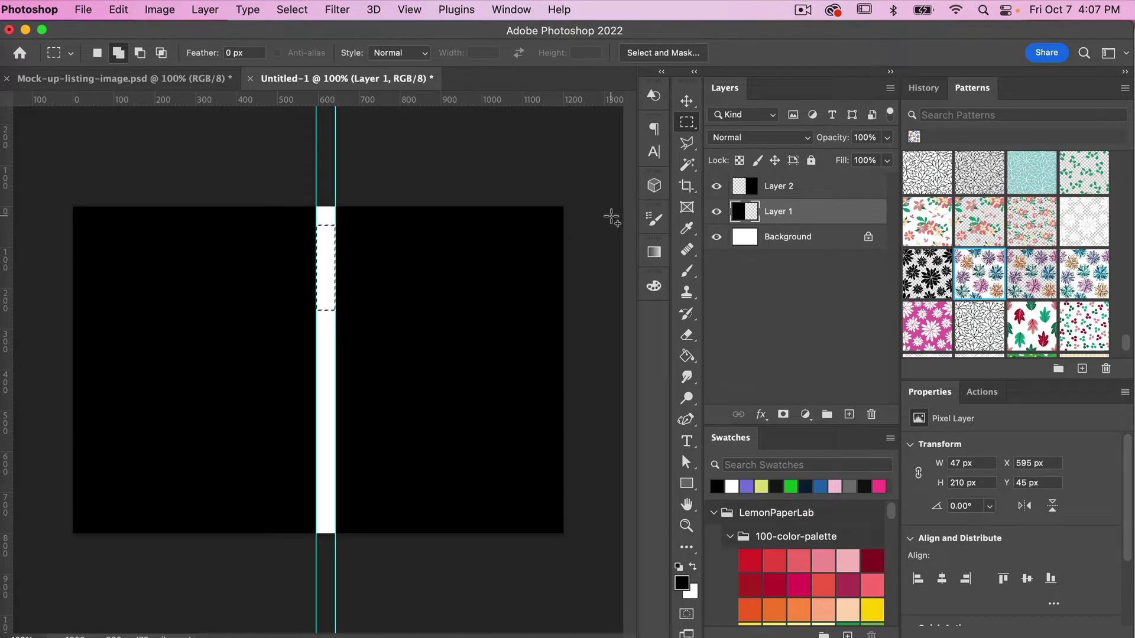
pyautogui.press('super+d')
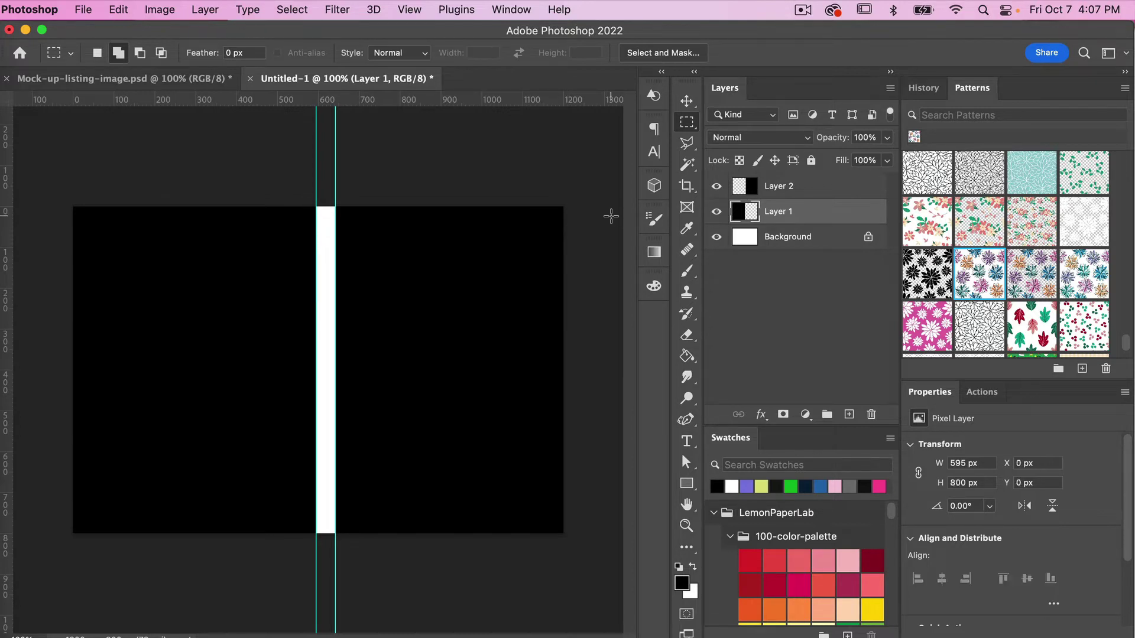
# Step: Clear all guides from the canvas
pyautogui.click(409, 9)
pyautogui.moveTo(467, 349)
pyautogui.moveTo(461, 424)
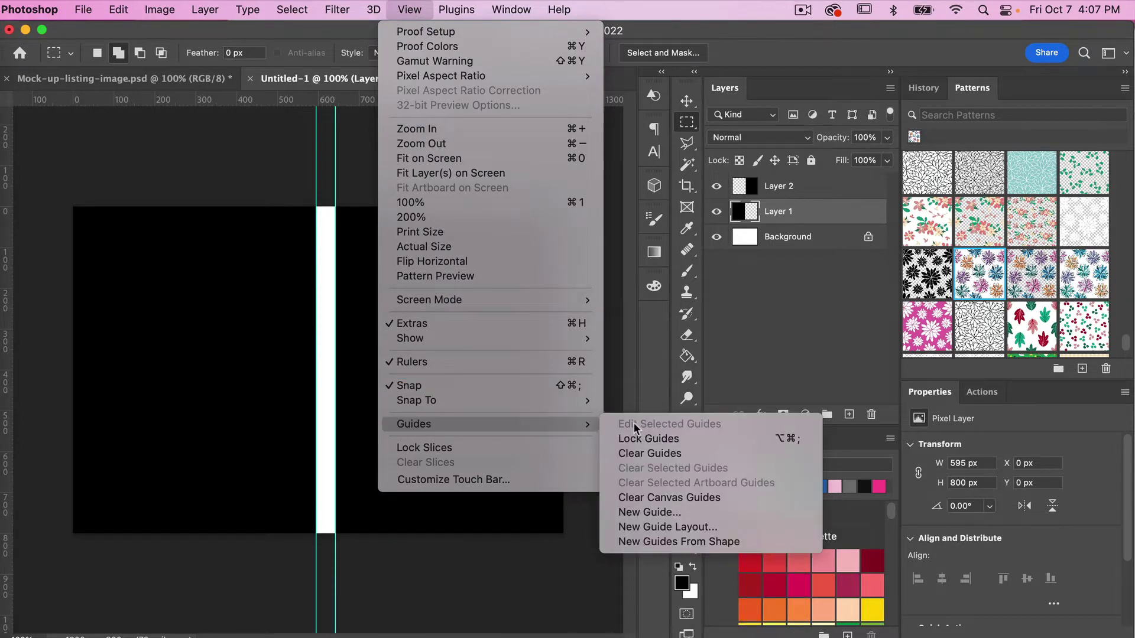
pyautogui.click(639, 454)
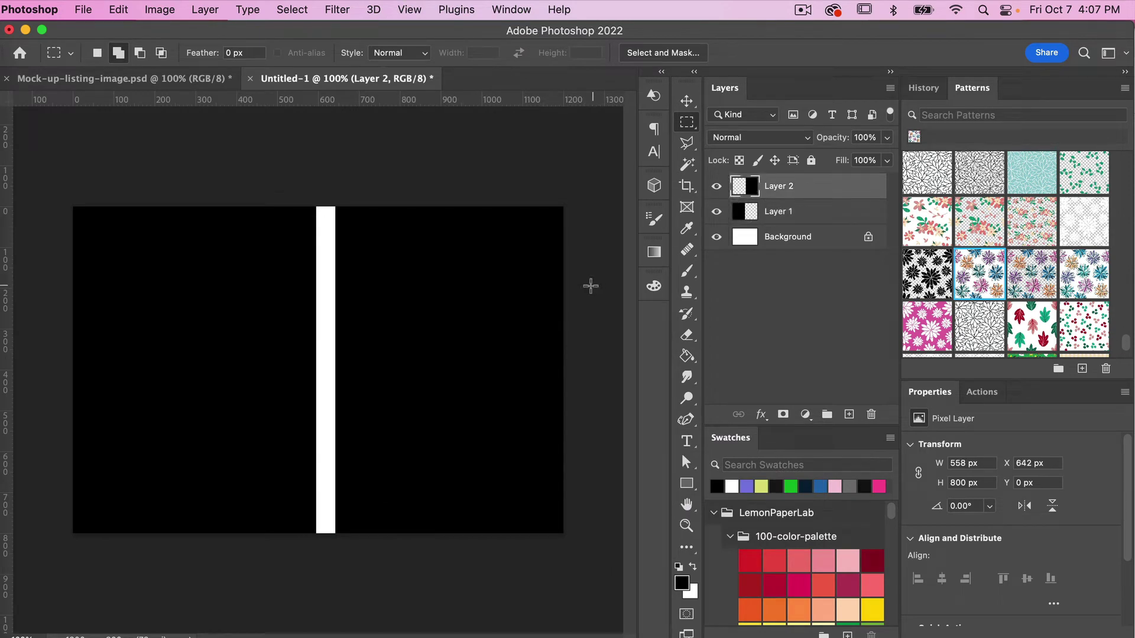
# Step: Create a guide layout with 1 column and 2 rows separated by a 47 px gutter
pyautogui.click(410, 10)
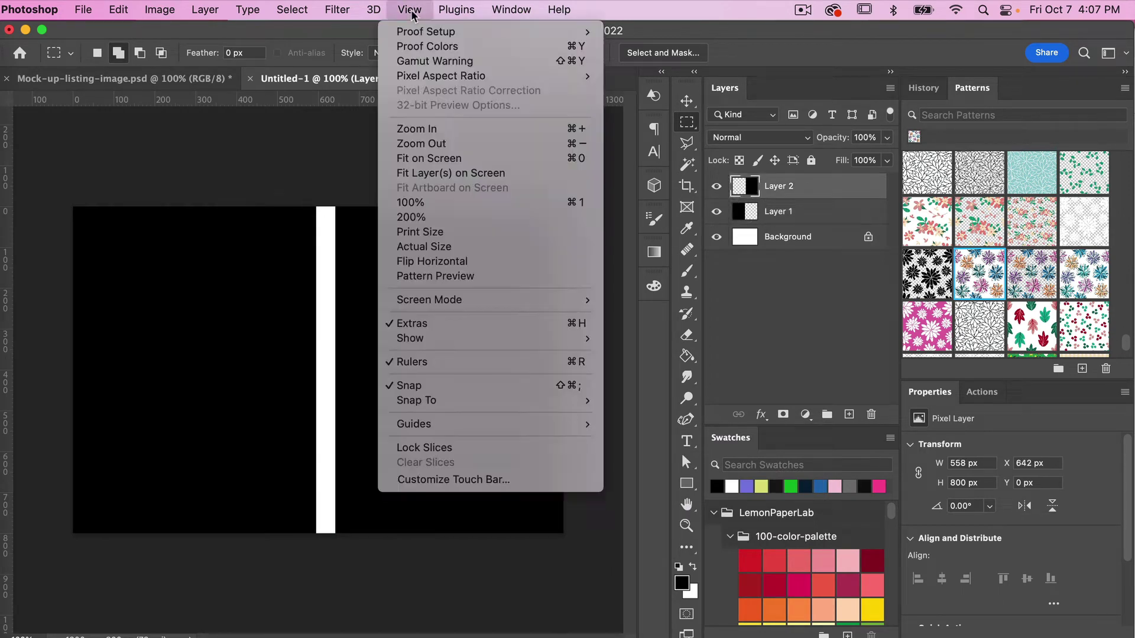
pyautogui.moveTo(464, 426)
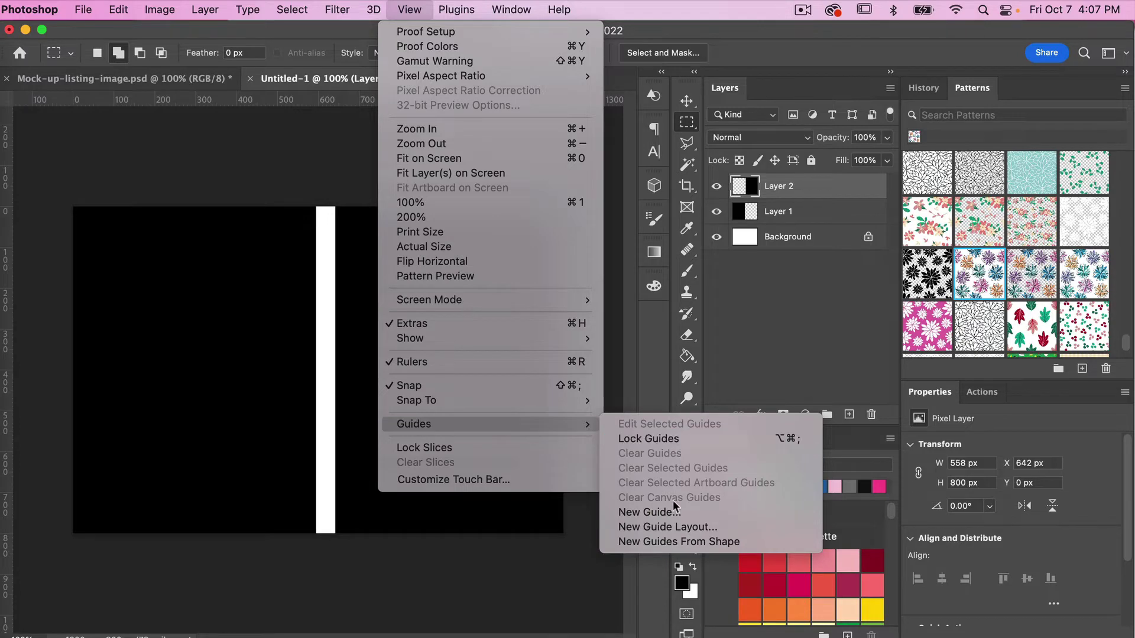
pyautogui.click(674, 528)
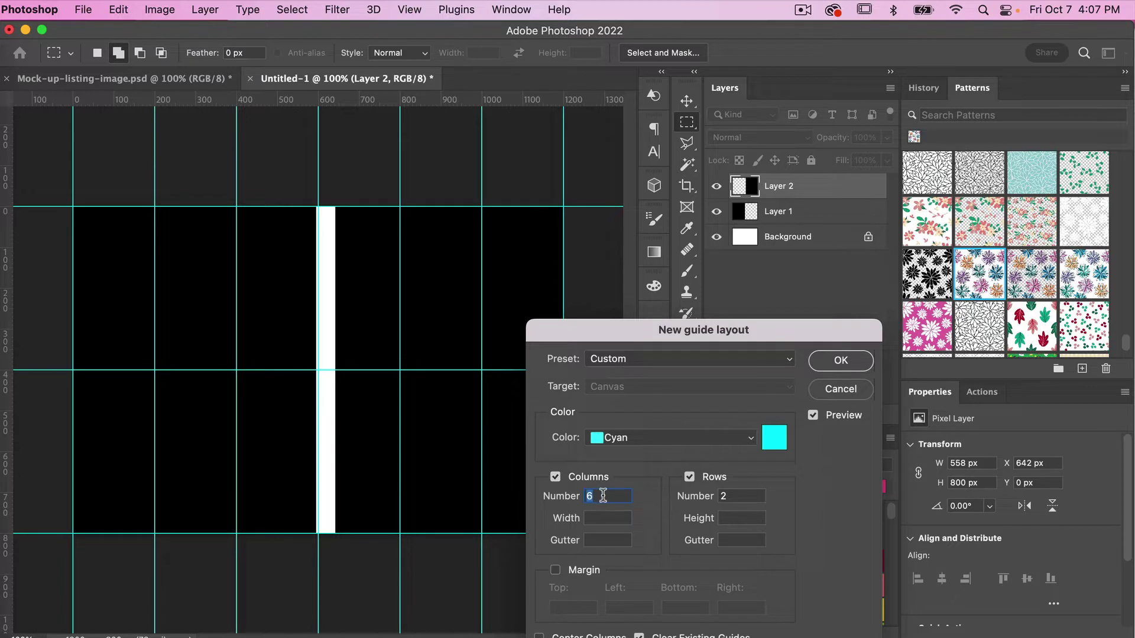
pyautogui.write('1')
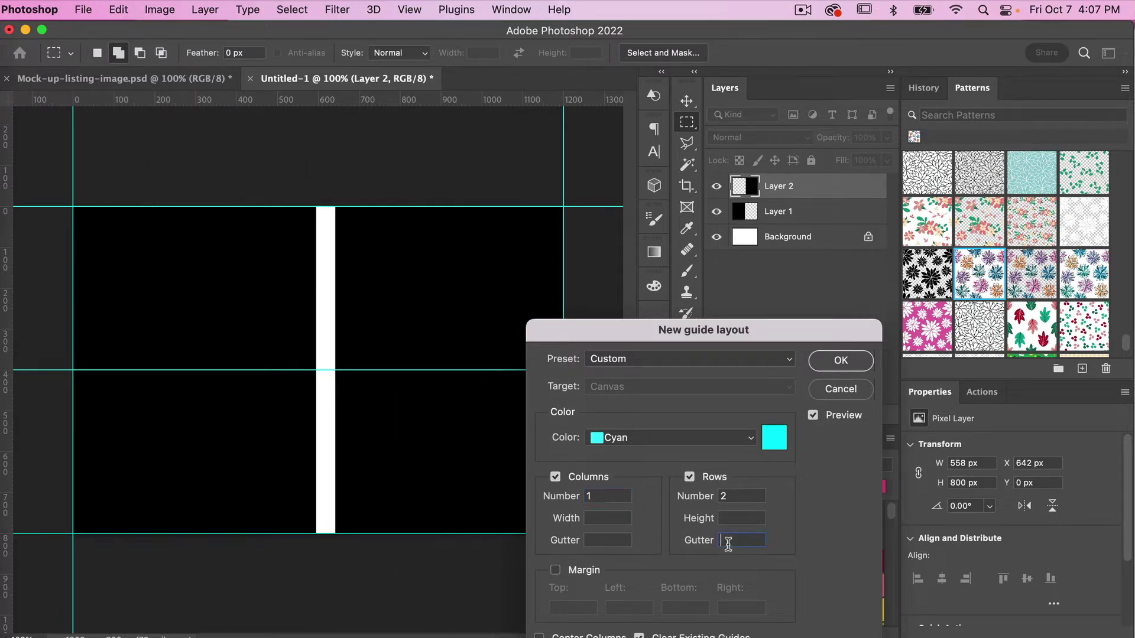
pyautogui.write('47')
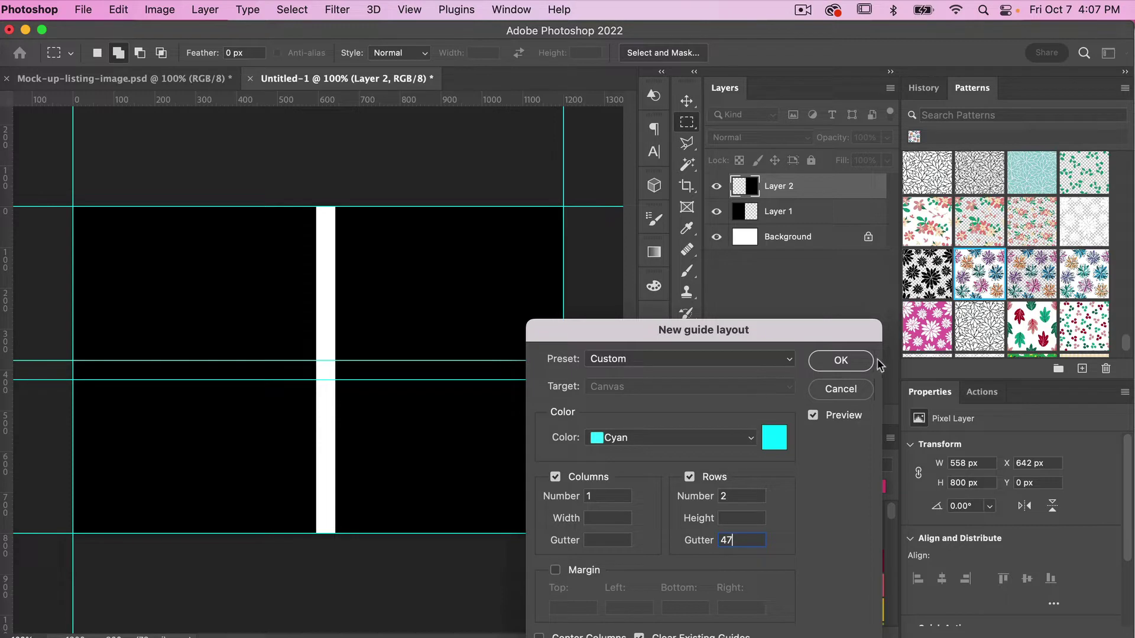
pyautogui.click(844, 361)
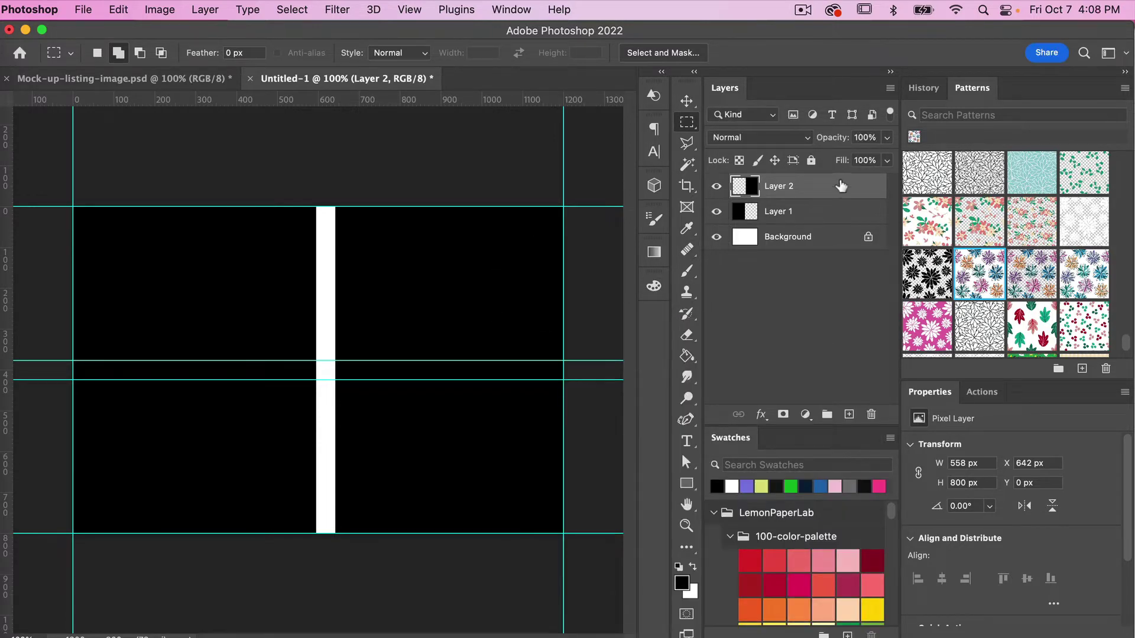
# Step: Shorten the right-hand black rectangle to the upper middle guide, 377 px high, and duplicate it into the space below the lower middle guide
pyautogui.click(688, 103)
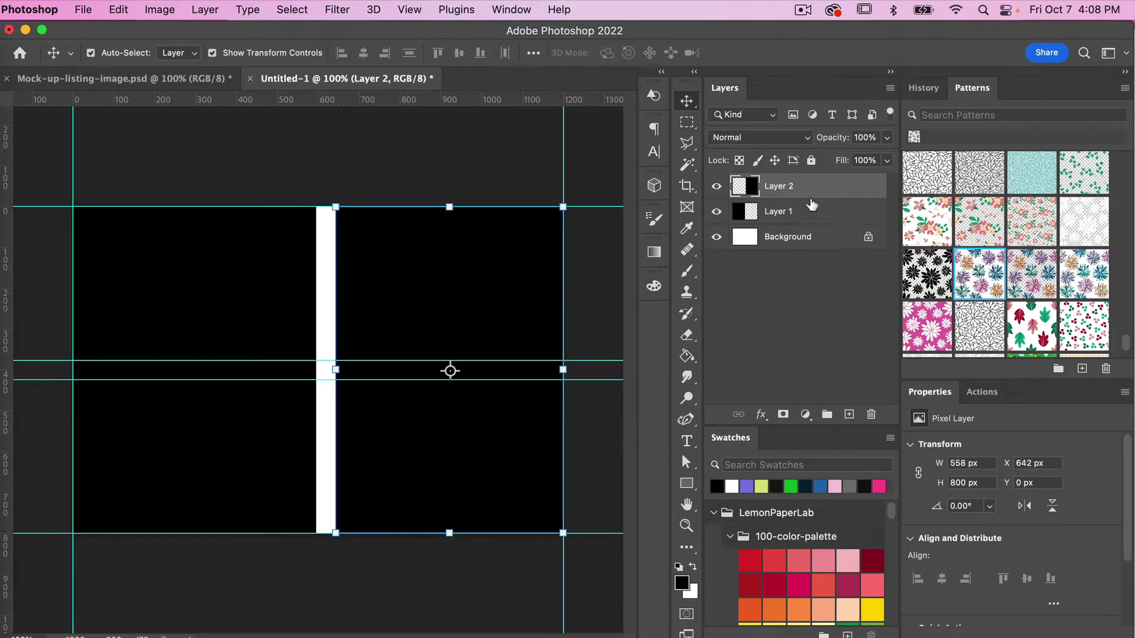
pyautogui.moveTo(450, 534); pyautogui.dragTo(449, 359)
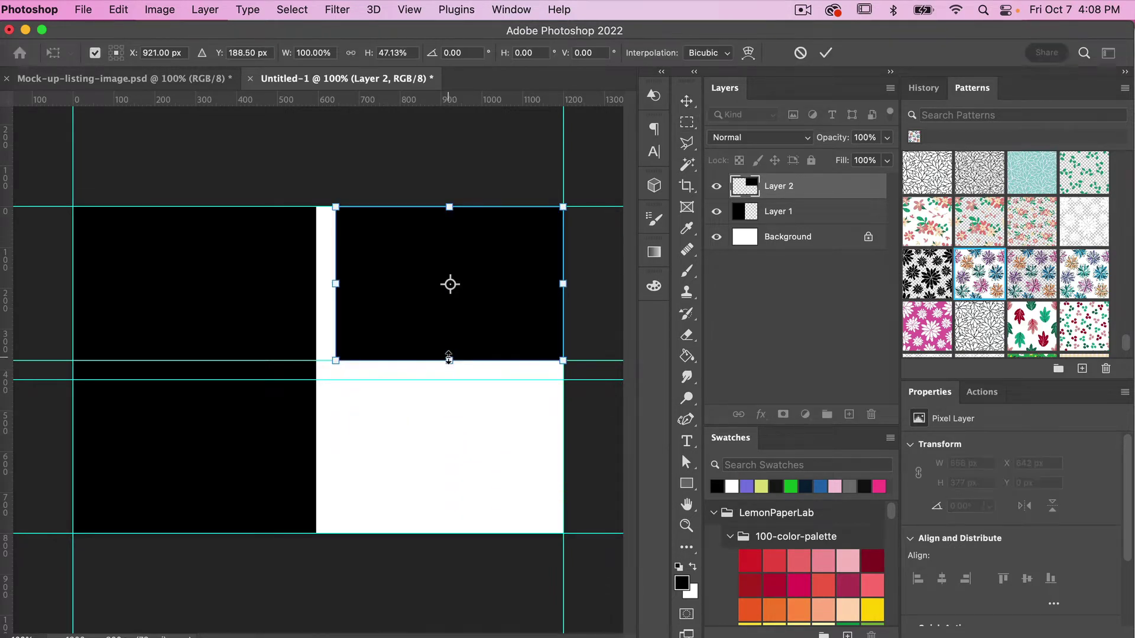
pyautogui.click(826, 52)
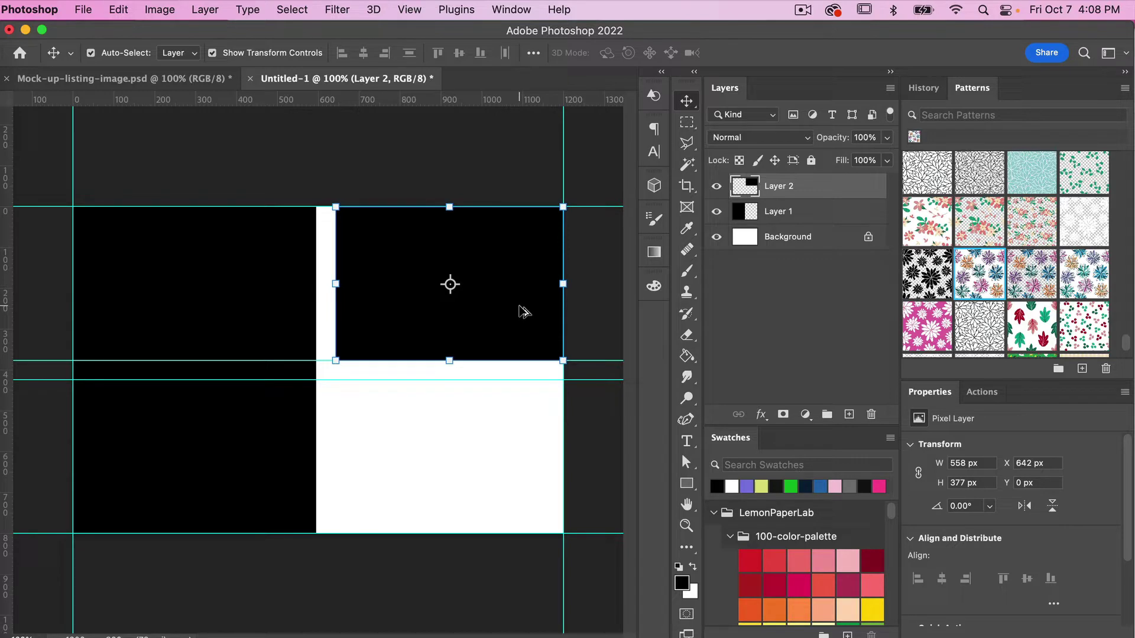
pyautogui.press('Return')
pyautogui.moveTo(523, 312); pyautogui.dragTo(519, 481)
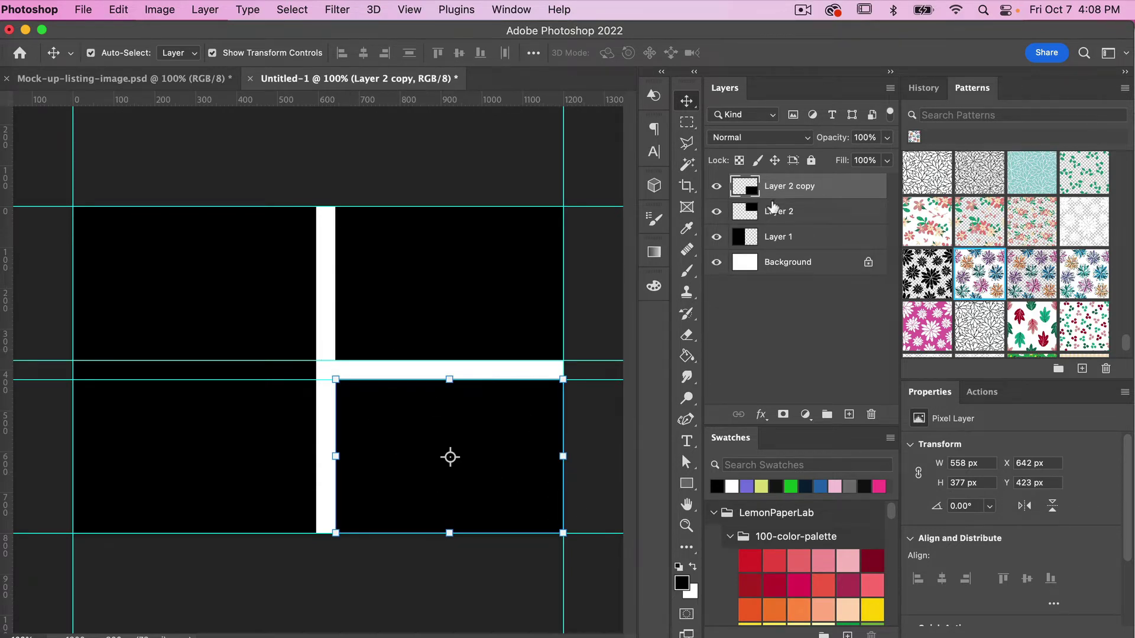
# Step: Clear all guides and deselect the duplicated rectangle's layer
pyautogui.click(410, 11)
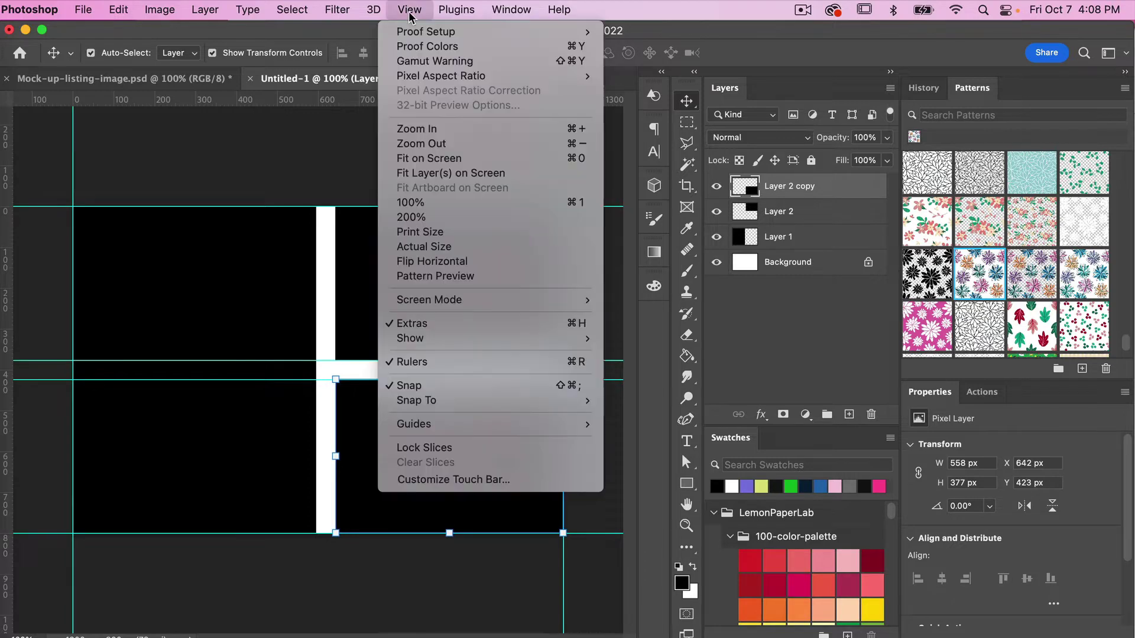
pyautogui.moveTo(477, 424)
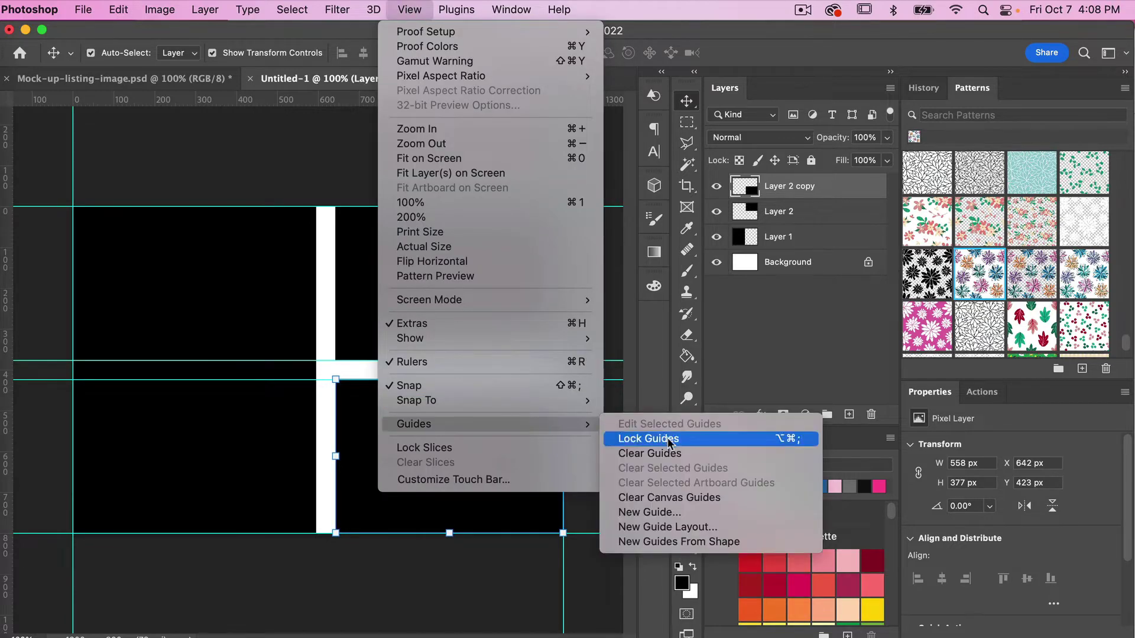
pyautogui.click(665, 455)
pyautogui.click(579, 183)
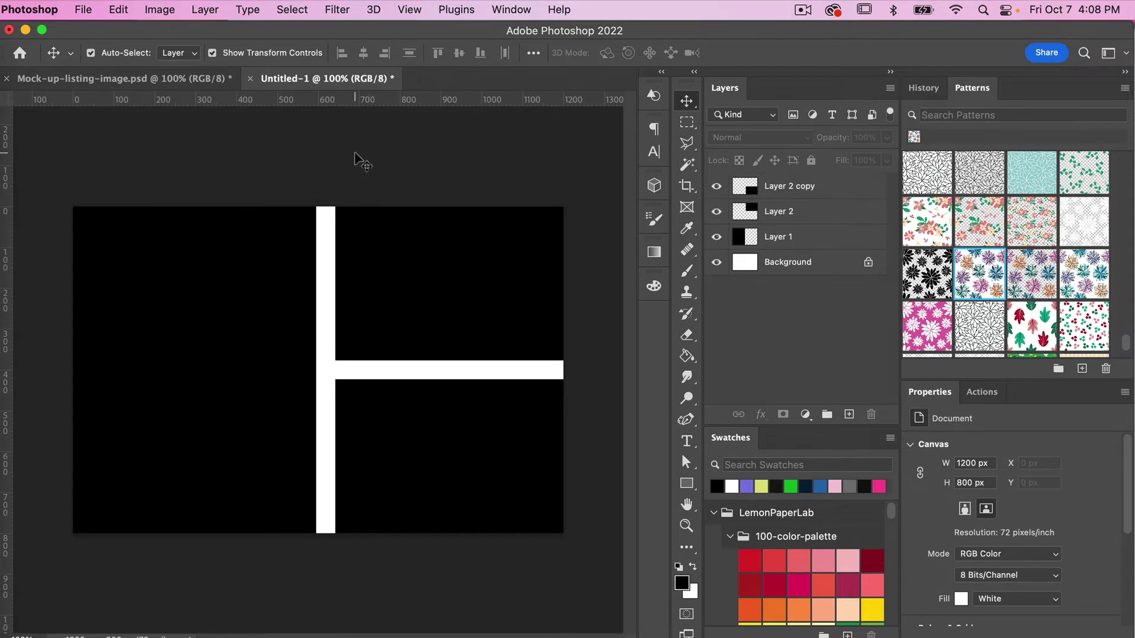
# Step: Create a new white RGB document of 2000 × 2000 pixels at 72 pixels/inch
pyautogui.click(84, 12)
pyautogui.click(89, 35)
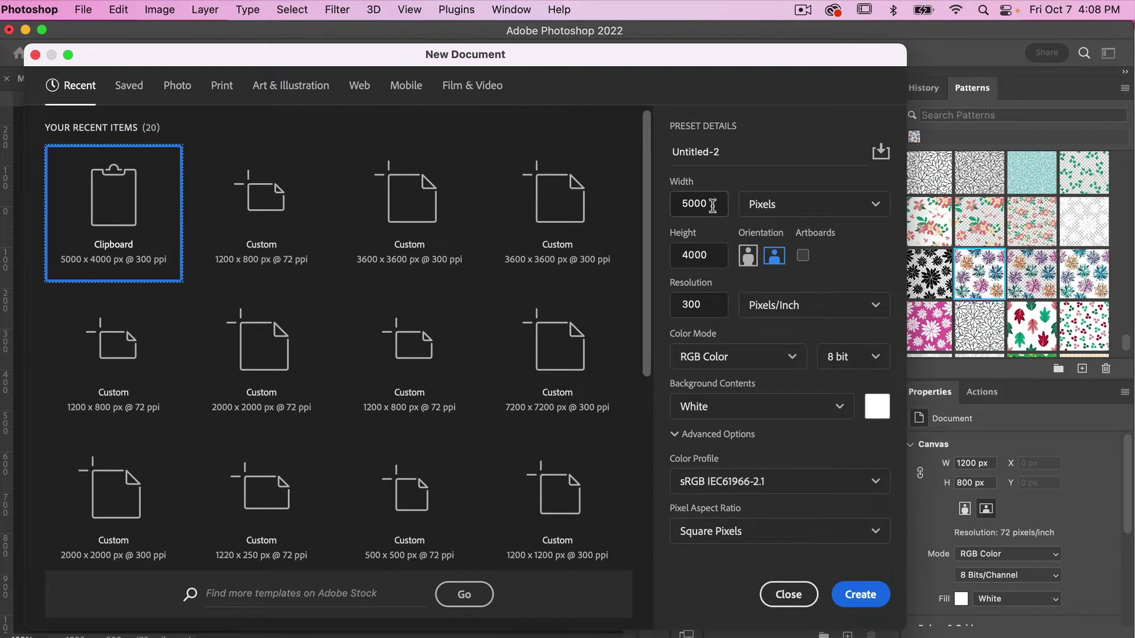
pyautogui.moveTo(712, 205); pyautogui.dragTo(613, 202)
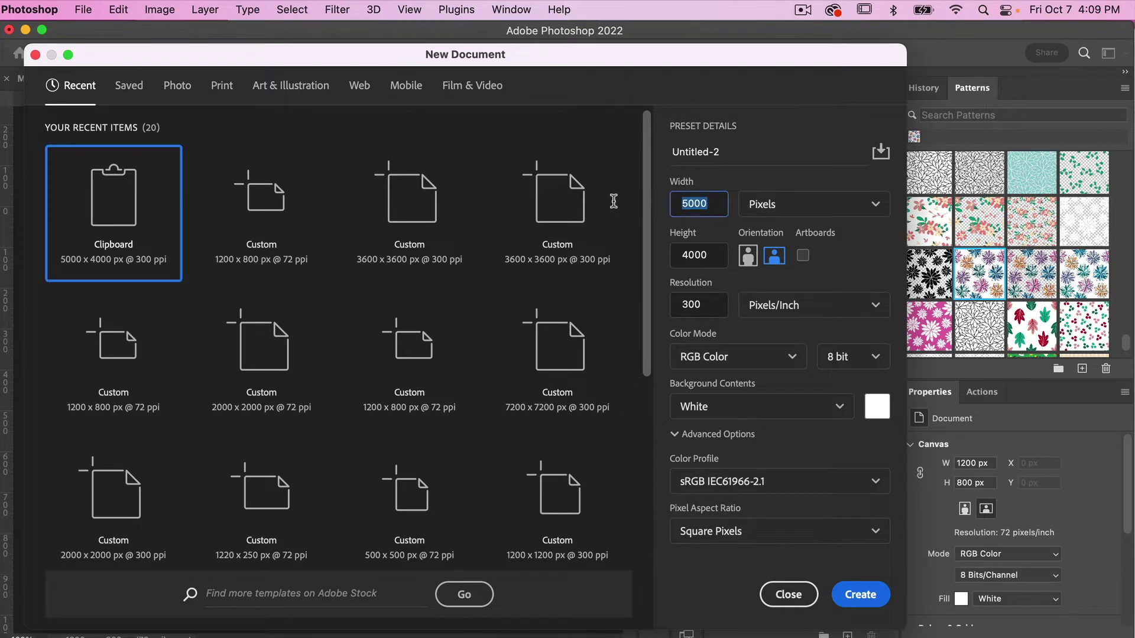
pyautogui.write('2000')
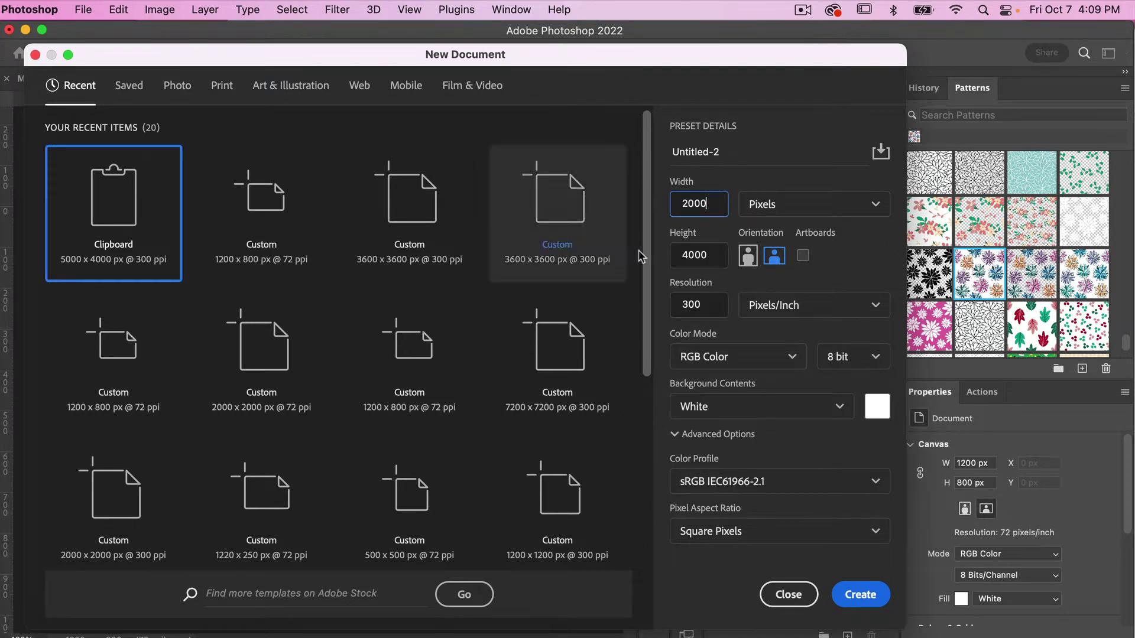
pyautogui.moveTo(713, 258); pyautogui.dragTo(632, 258)
pyautogui.write('2')
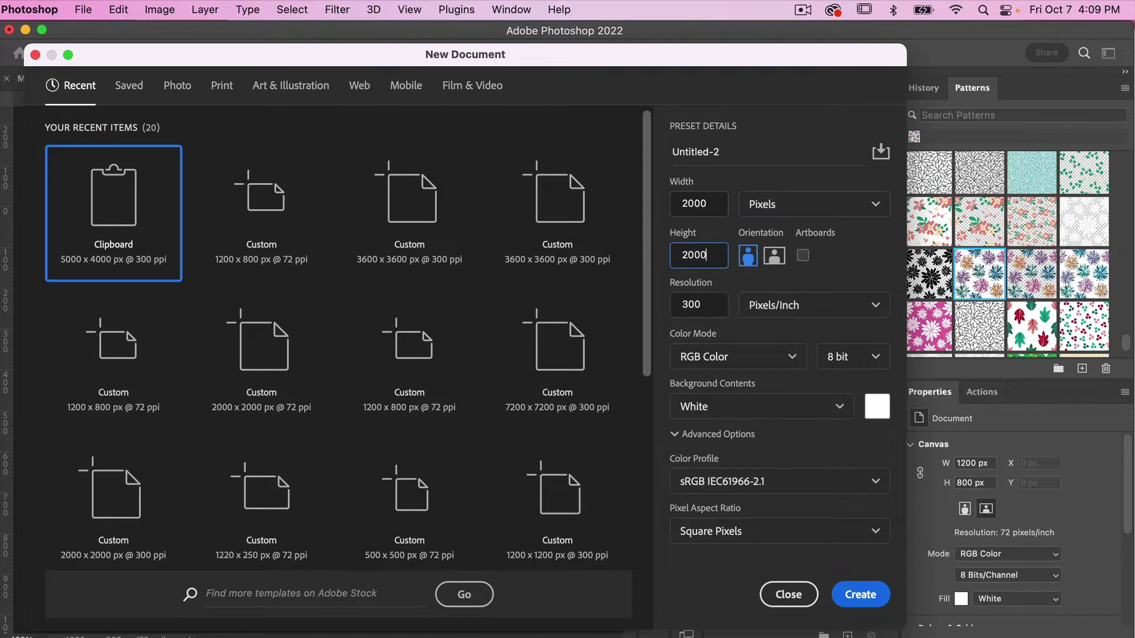
pyautogui.moveTo(716, 305); pyautogui.dragTo(633, 312)
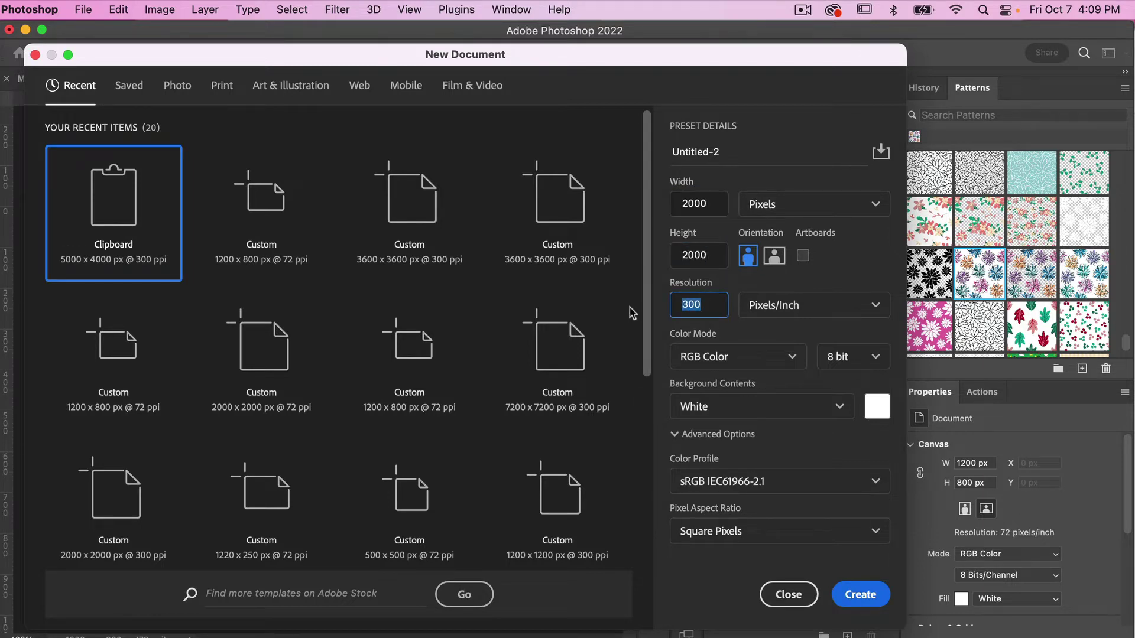
pyautogui.write('72')
pyautogui.click(840, 264)
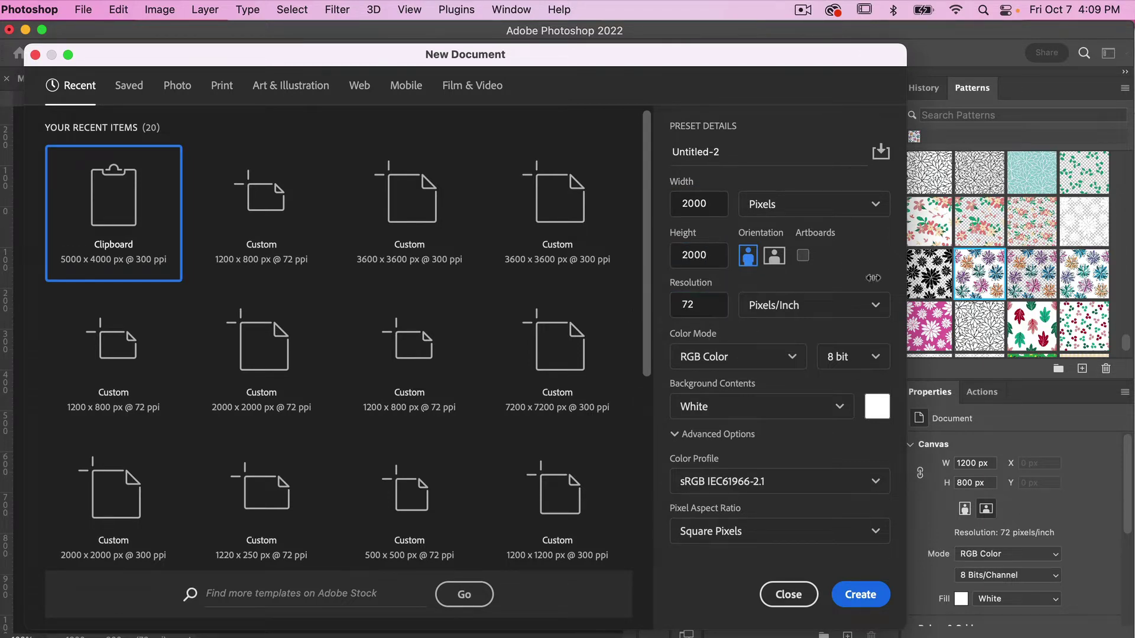
pyautogui.click(860, 595)
# Step: Add a pattern fill layer and apply the multicolored outlined-flower pattern on white to it
pyautogui.click(805, 414)
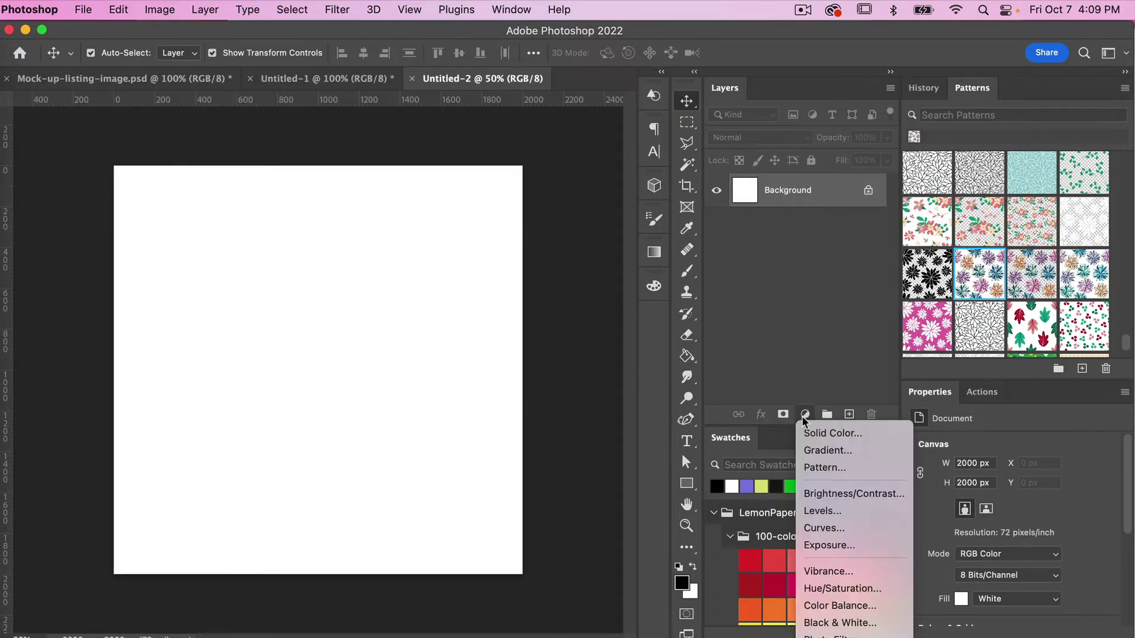
pyautogui.click(834, 470)
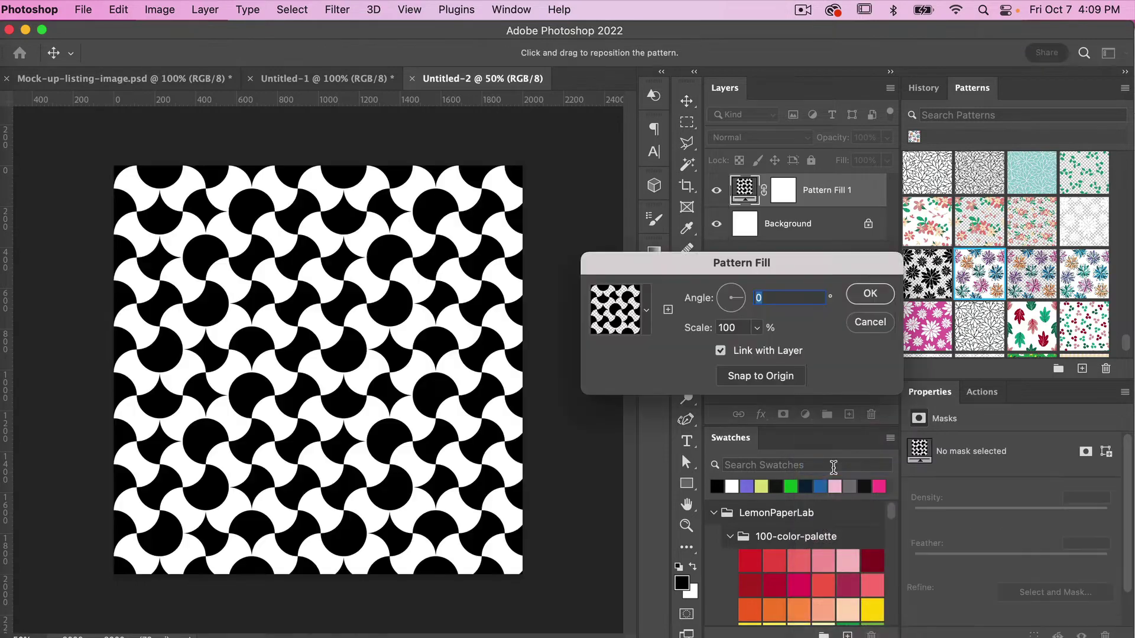
pyautogui.click(870, 294)
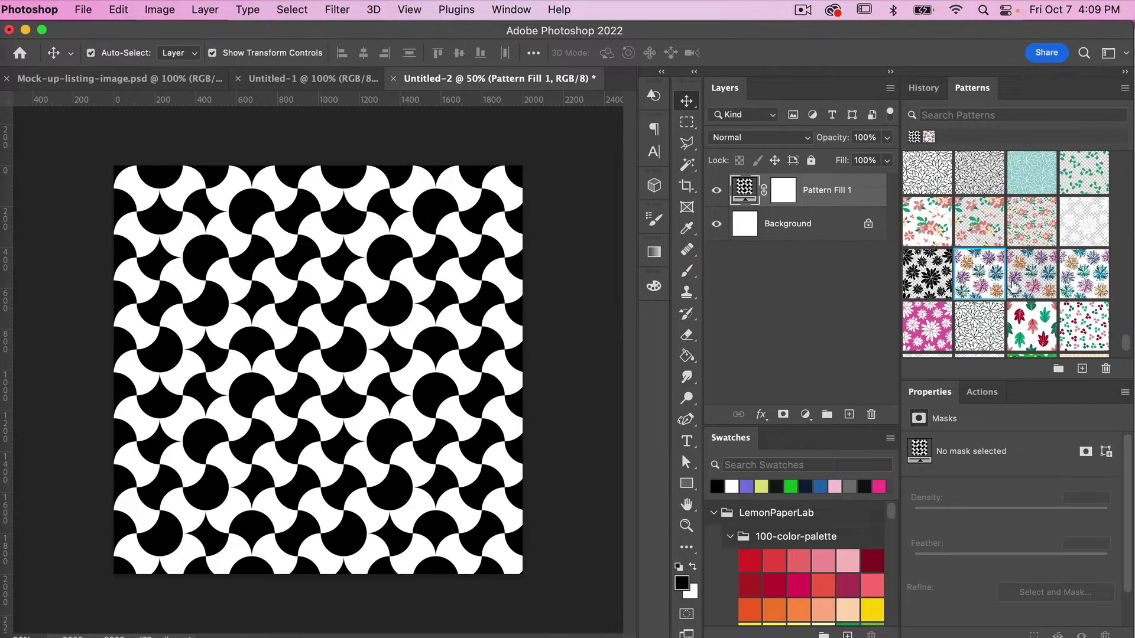
pyautogui.click(981, 277)
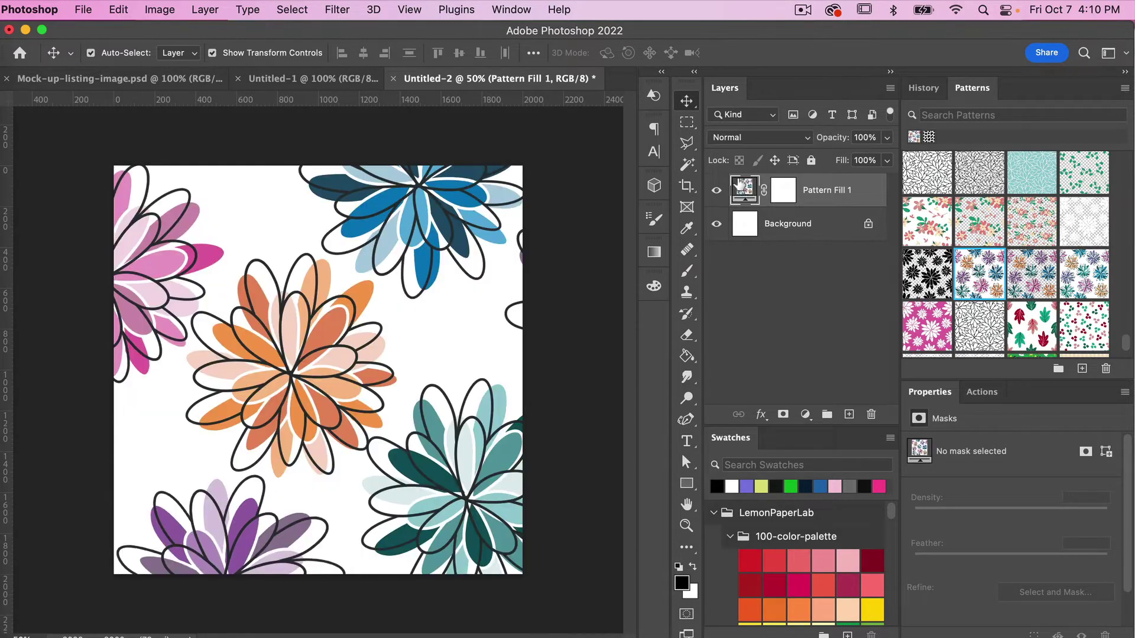
# Step: Set the flower pattern fill's scale to 50%
pyautogui.doubleClick(751, 188)
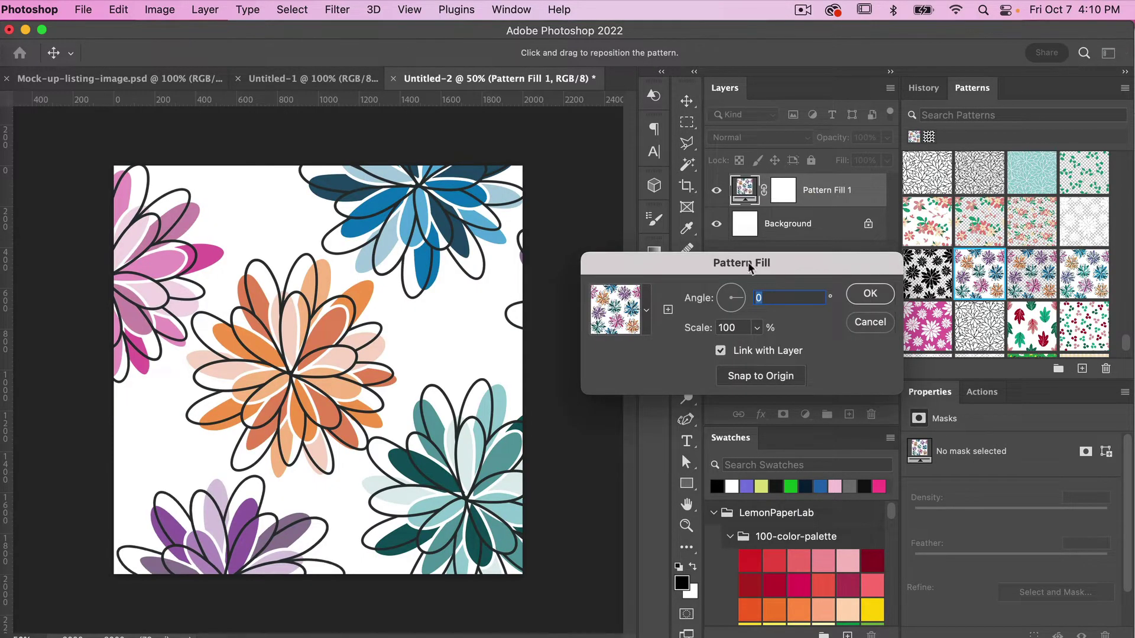
pyautogui.click(739, 329)
pyautogui.write('50')
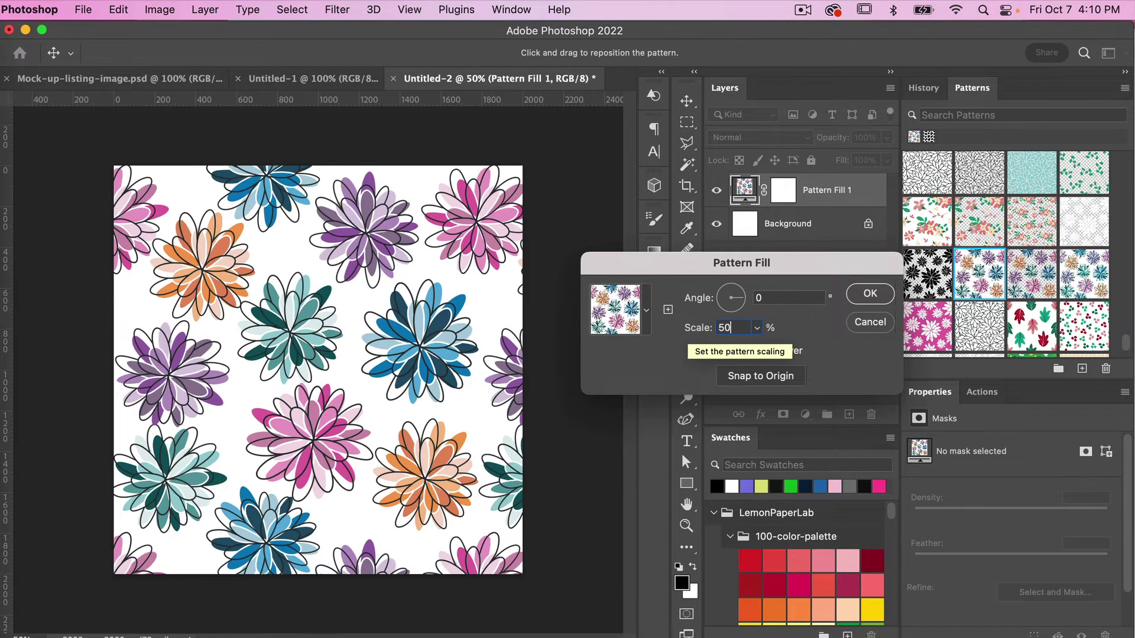
pyautogui.click(874, 295)
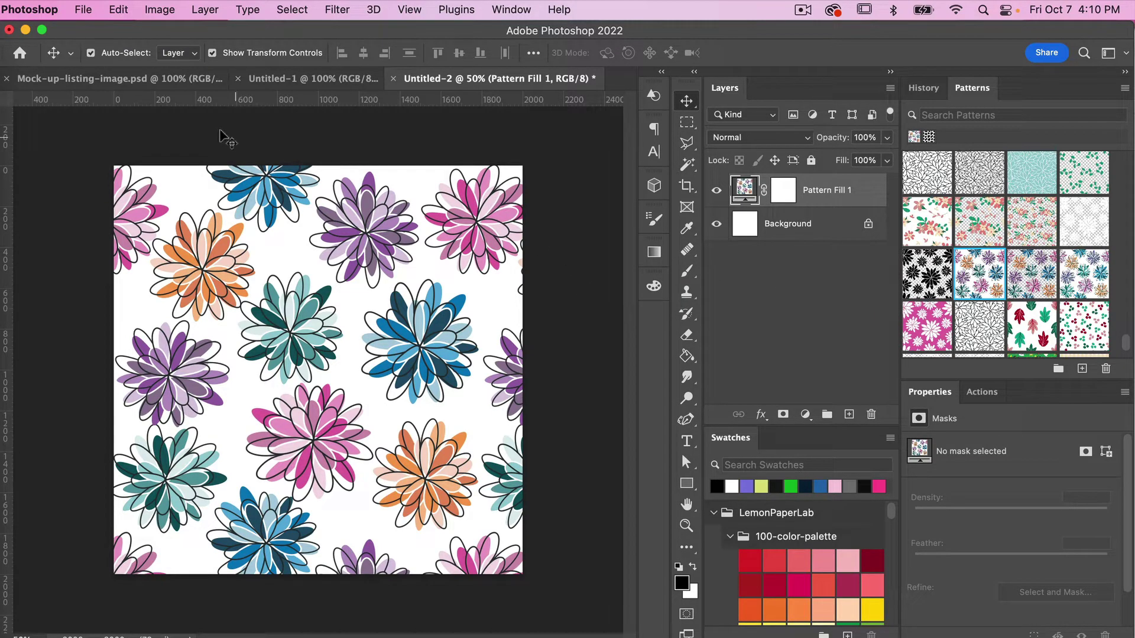
# Step: Save the pattern document as pattern.psd in the test folder on the computer and close it
pyautogui.click(82, 11)
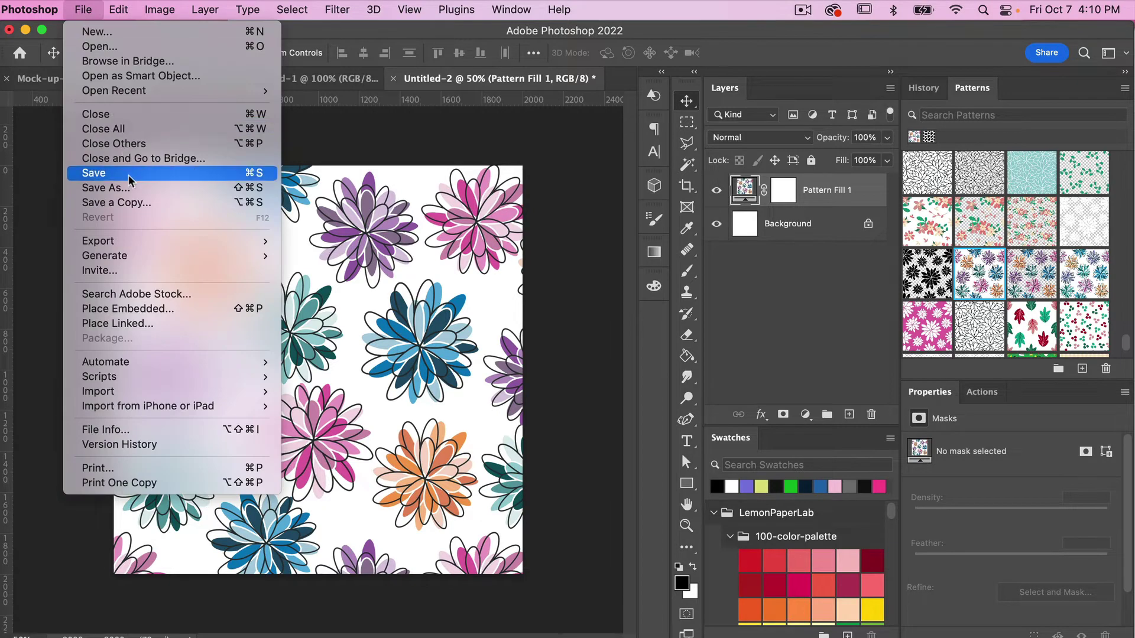
pyautogui.click(129, 174)
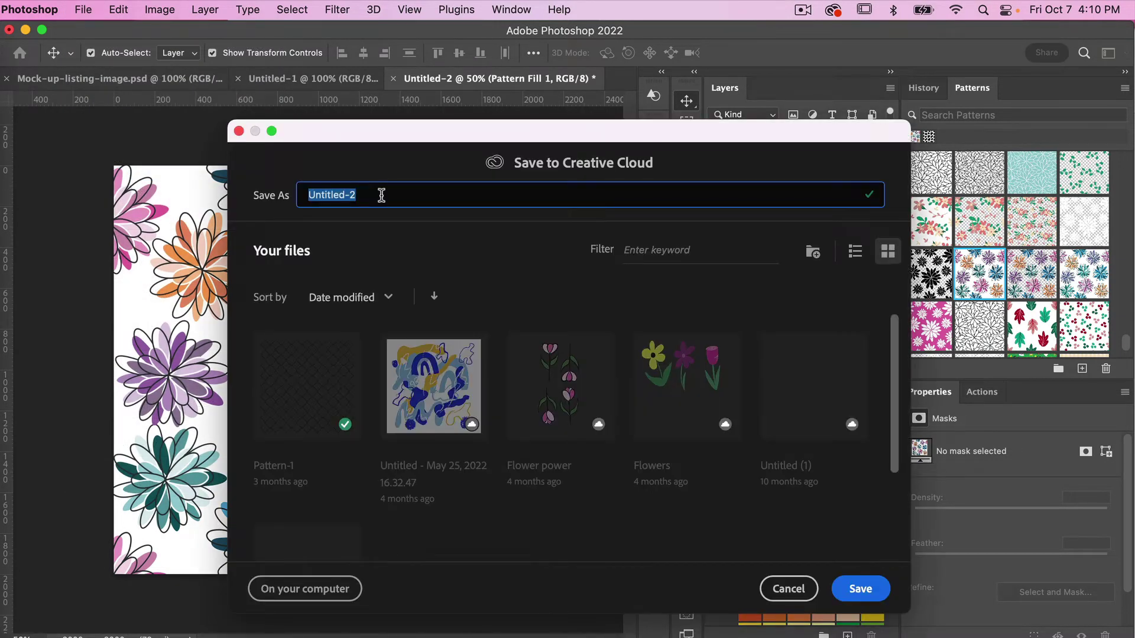
pyautogui.write('pattern')
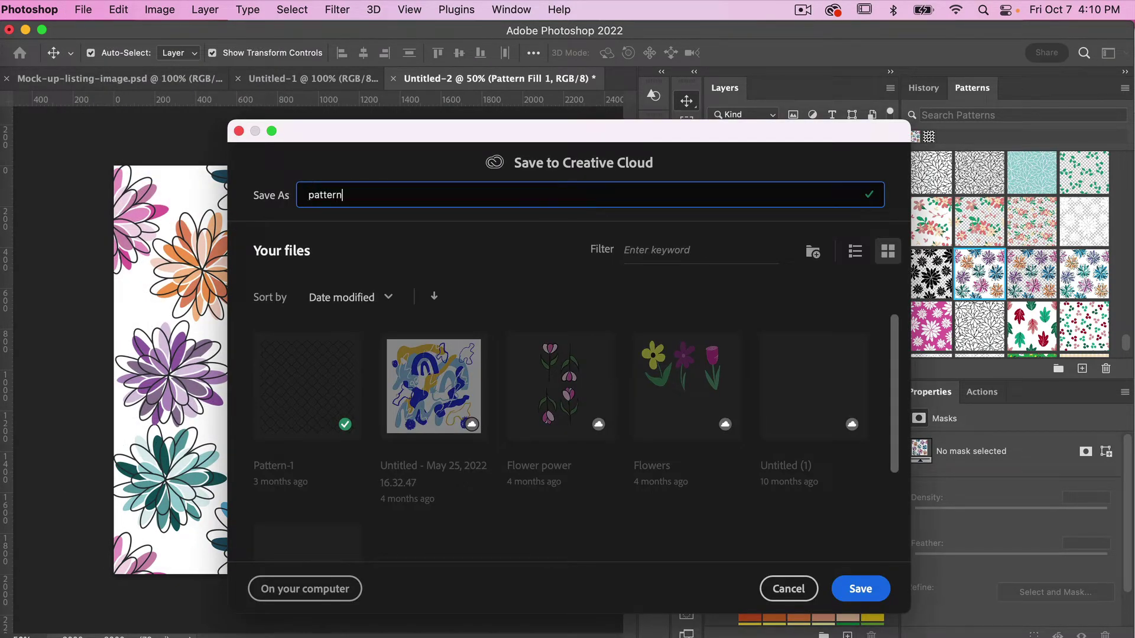
pyautogui.click(343, 593)
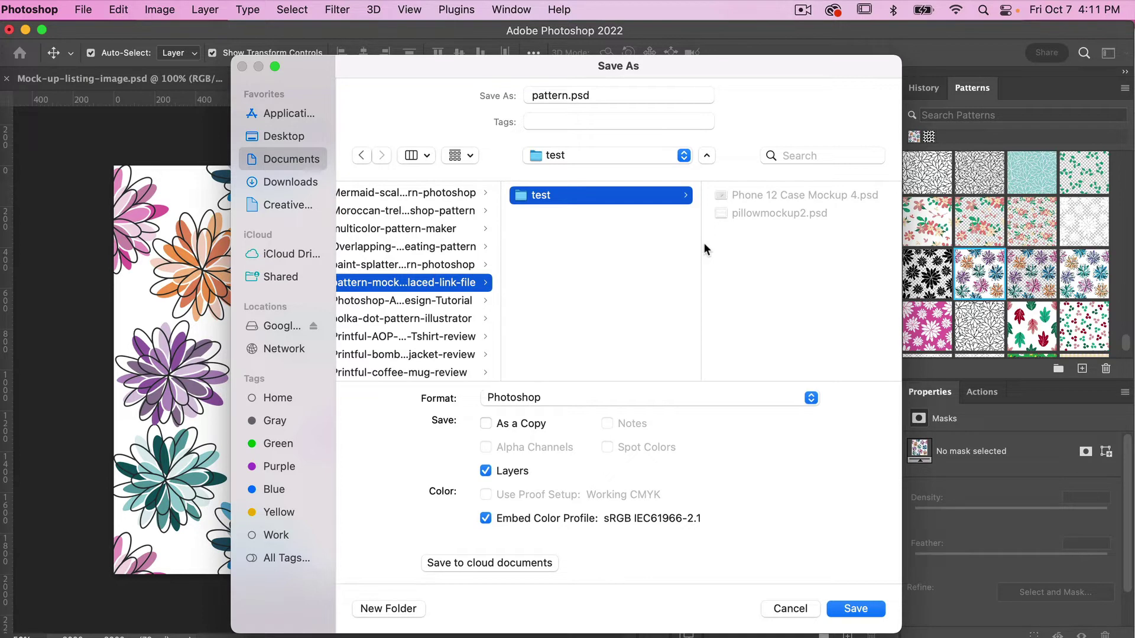
pyautogui.click(857, 608)
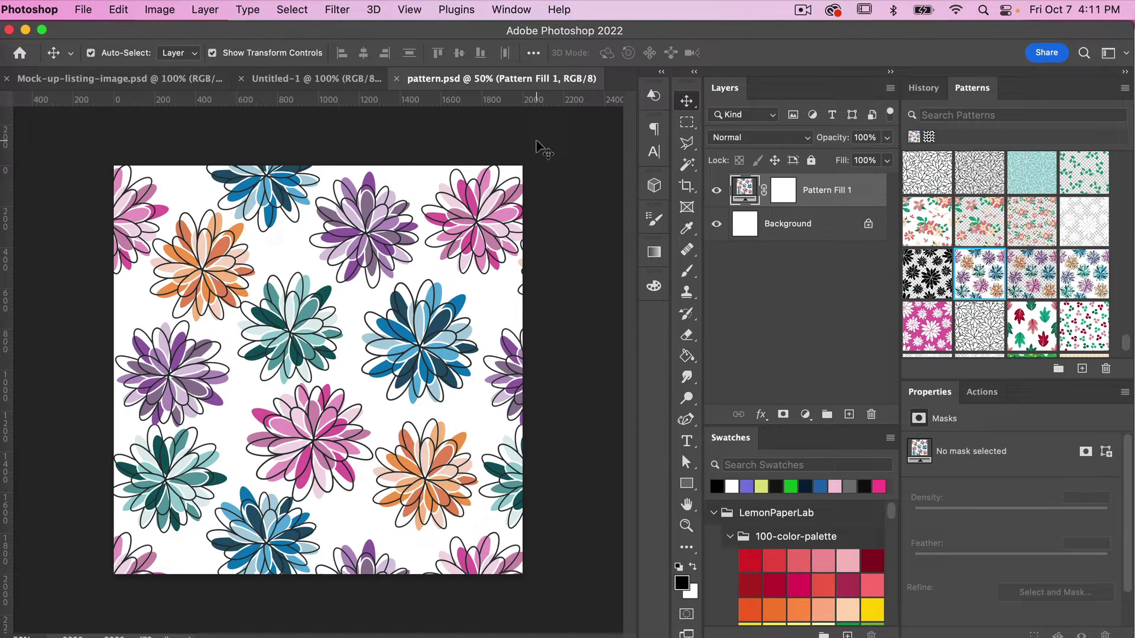
pyautogui.press('super+w')
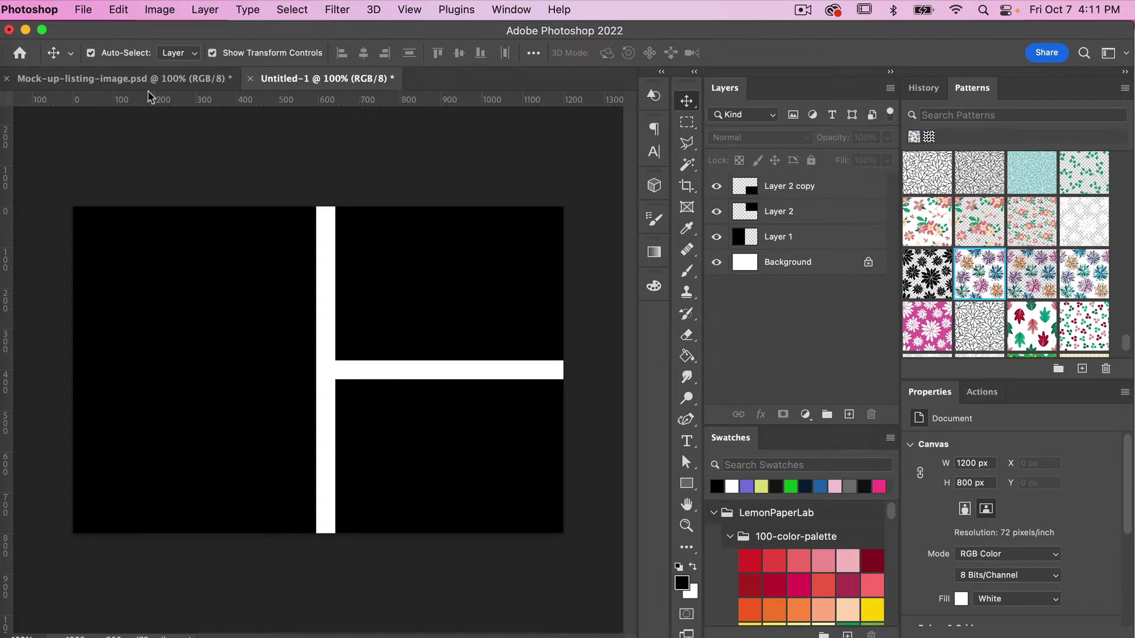
# Step: Save the black rectangle template as product-mockup.psd
pyautogui.click(83, 13)
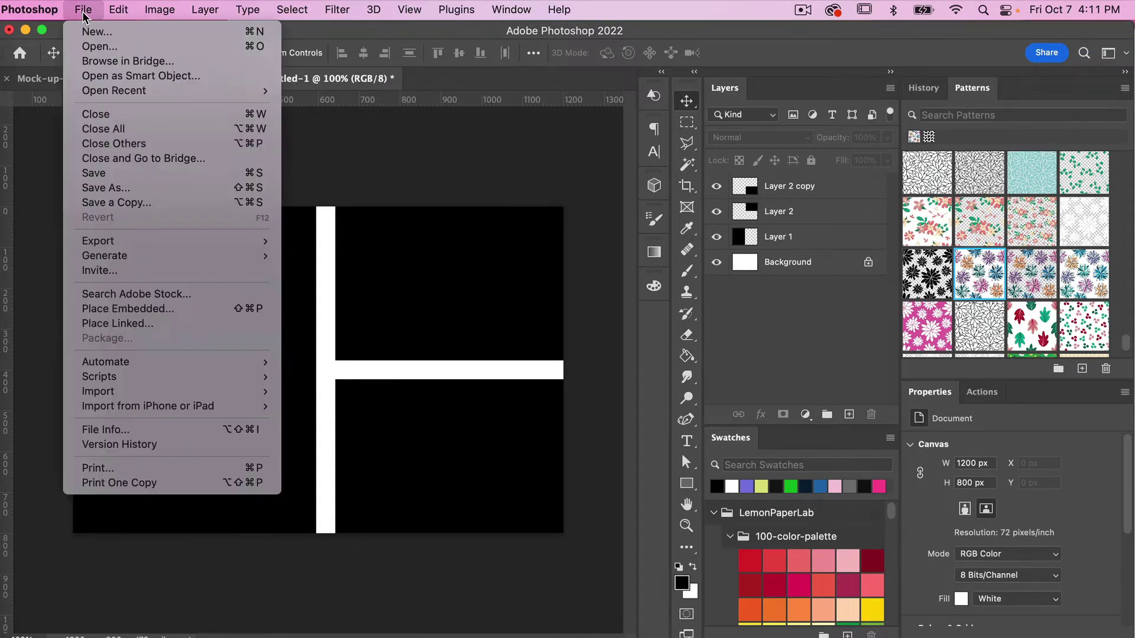
pyautogui.click(125, 186)
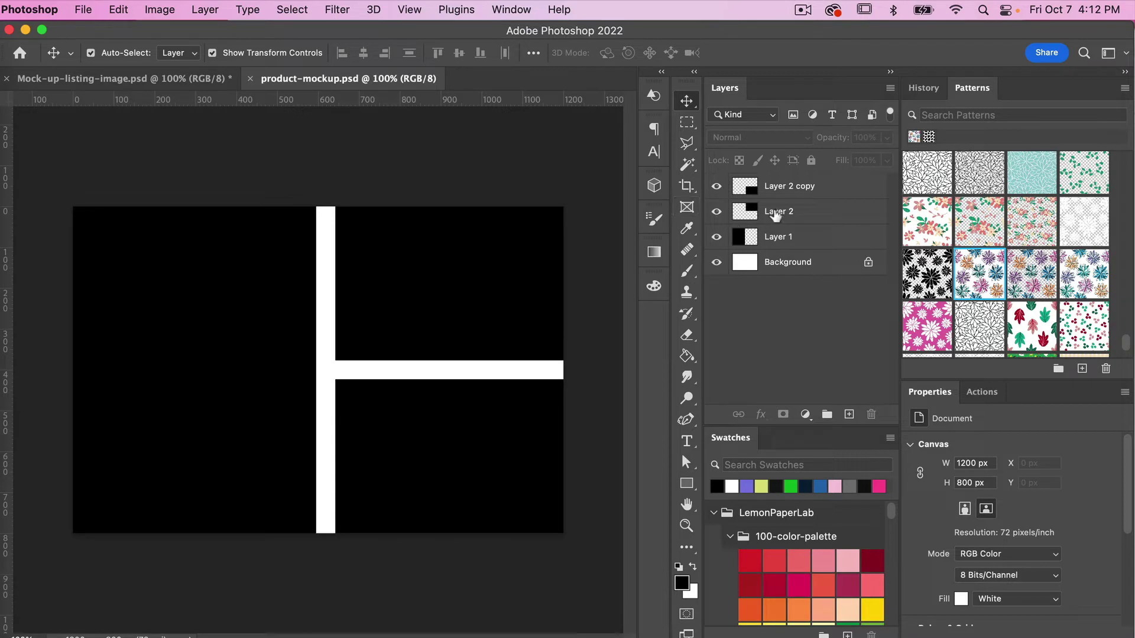
# Step: Place pattern.psd from the test folder as a linked file directly above Layer 1
pyautogui.click(778, 239)
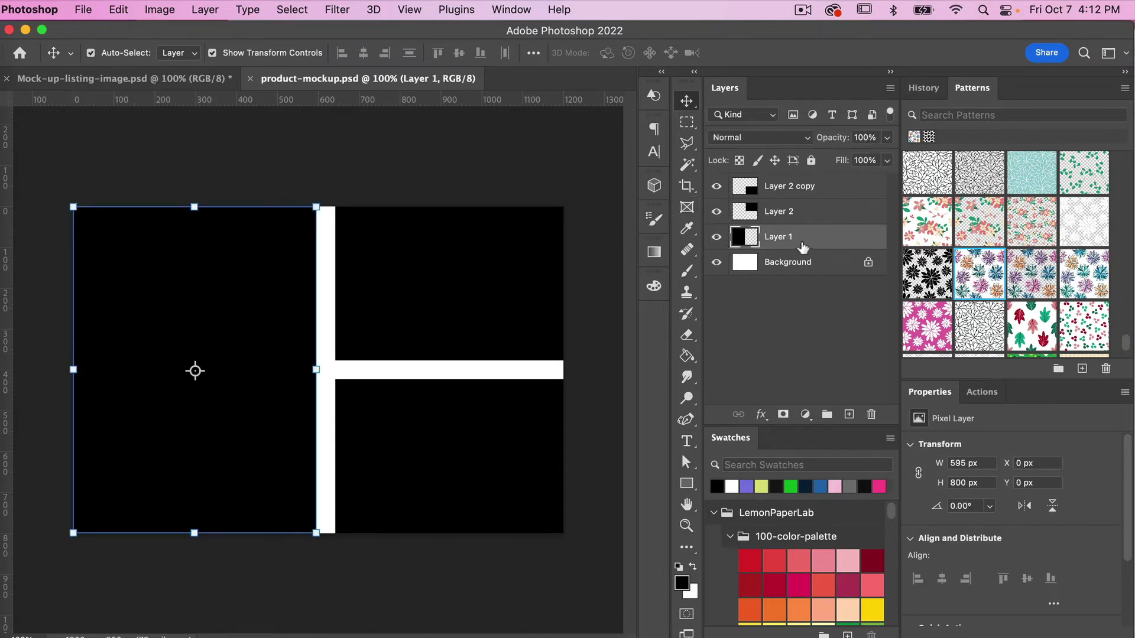
pyautogui.click(84, 11)
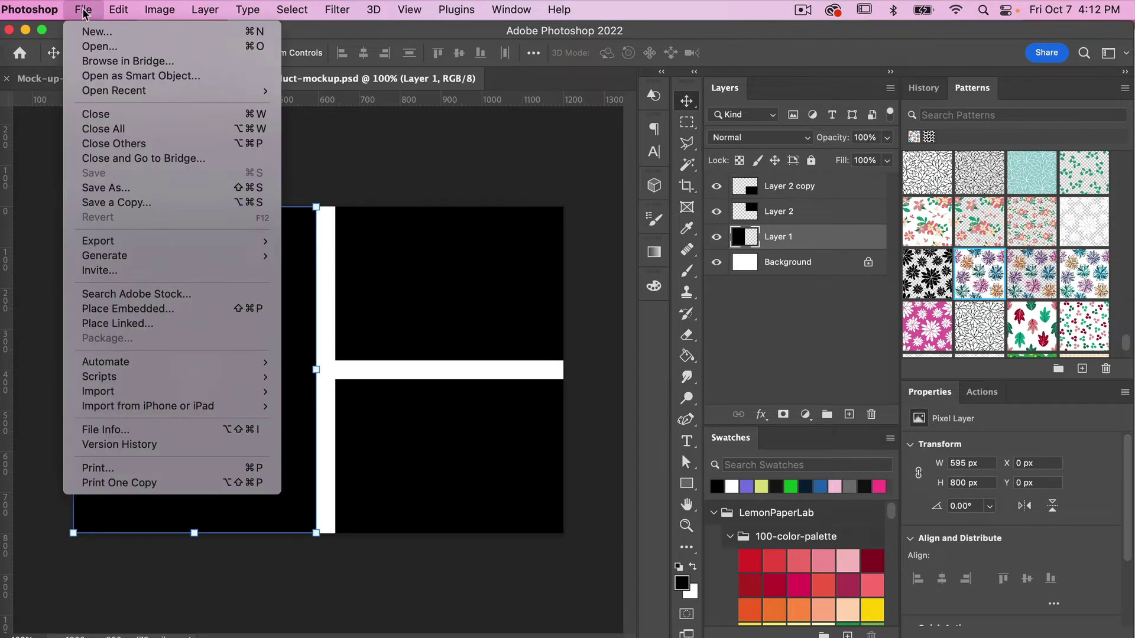
pyautogui.click(165, 324)
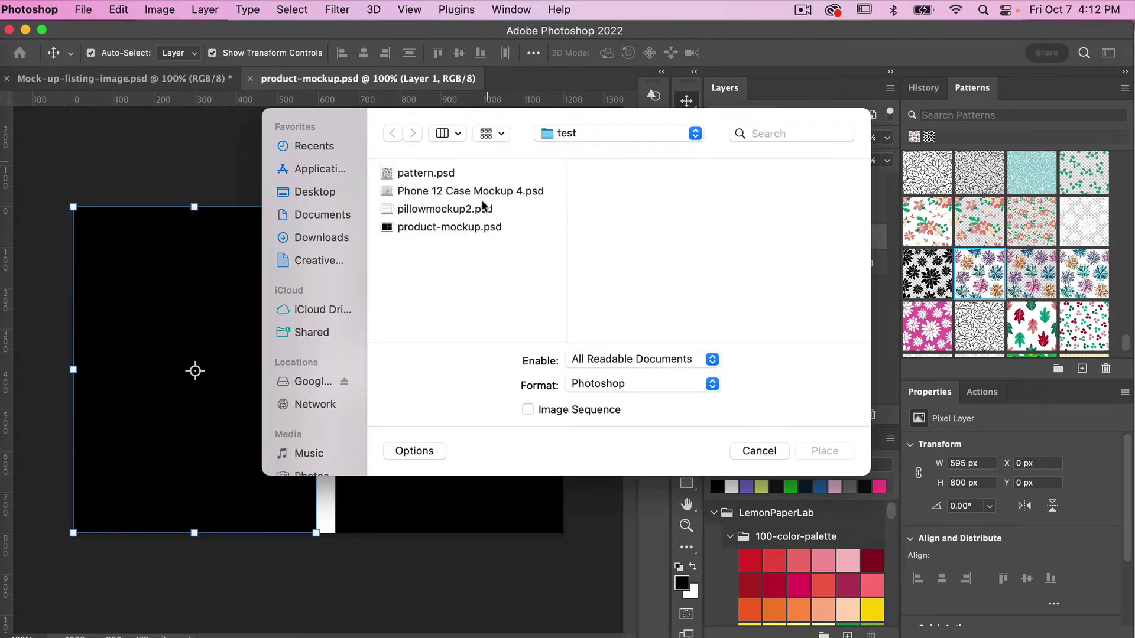
pyautogui.click(423, 174)
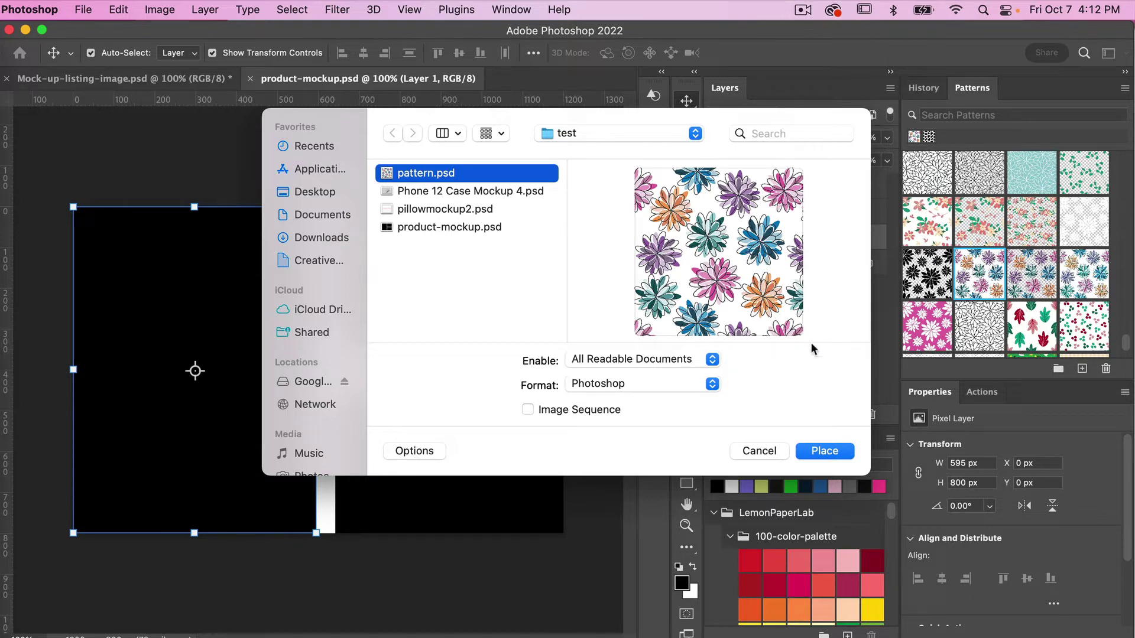
pyautogui.click(825, 451)
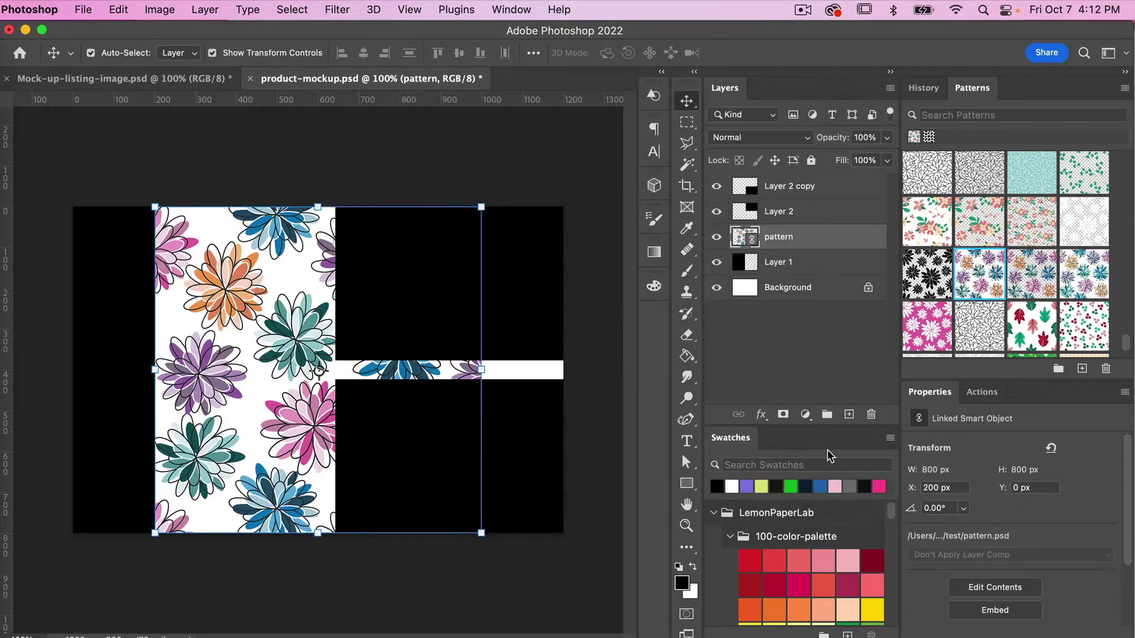
# Step: Move the placed pattern over the tall black rectangle to about X -29 px and clip it to Layer 1
pyautogui.moveTo(292, 329); pyautogui.dragTo(202, 330)
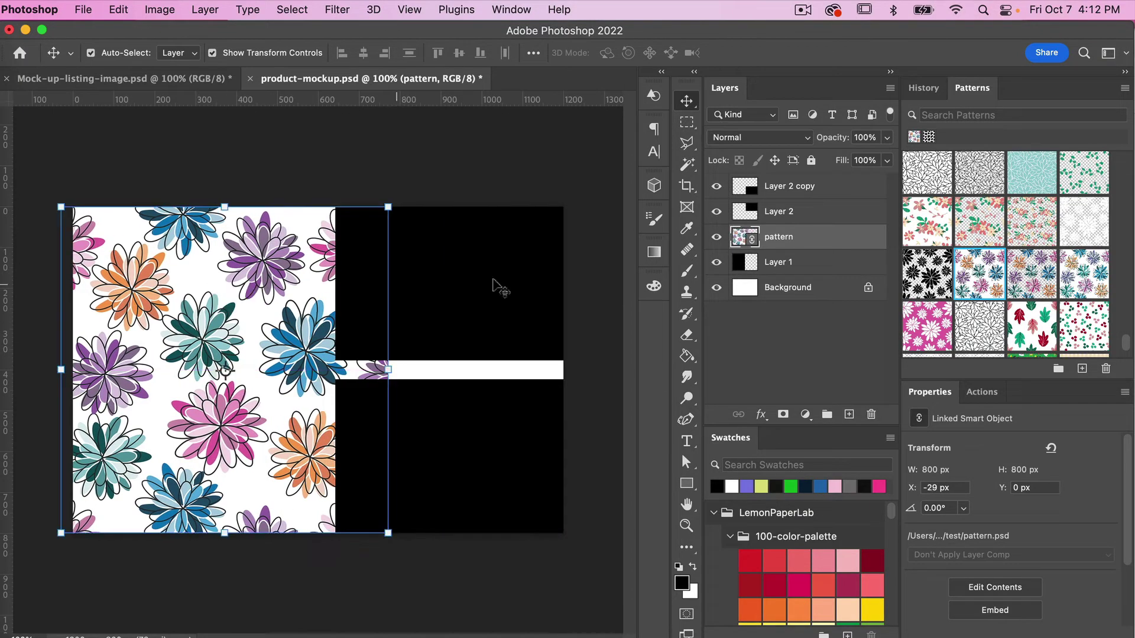
pyautogui.rightClick(810, 242)
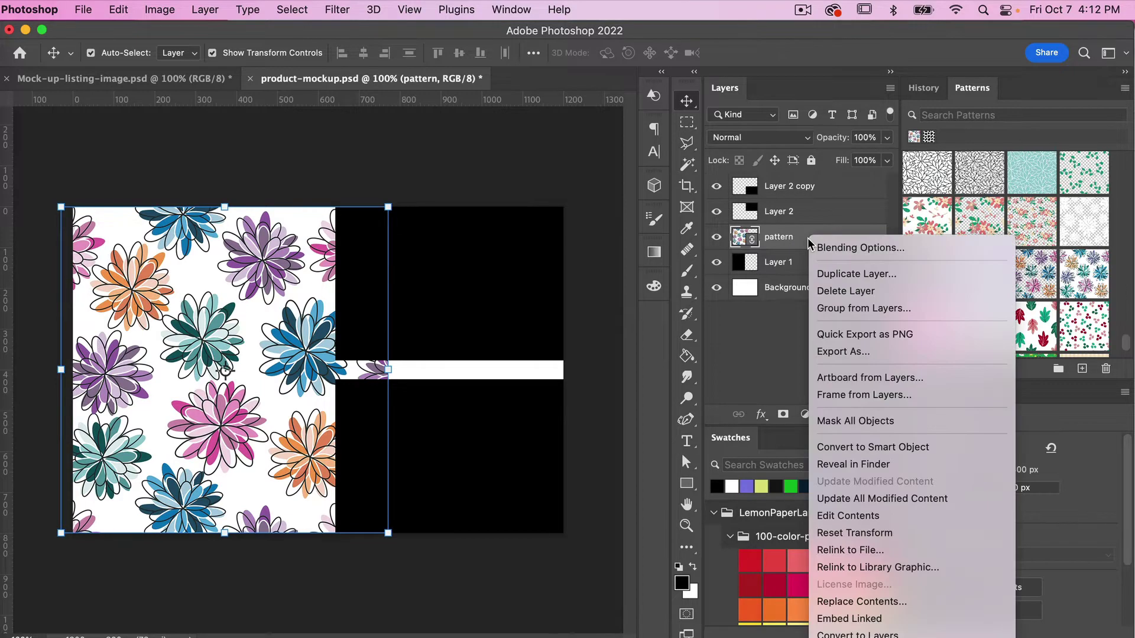
pyautogui.scroll(-5, 888, 554)
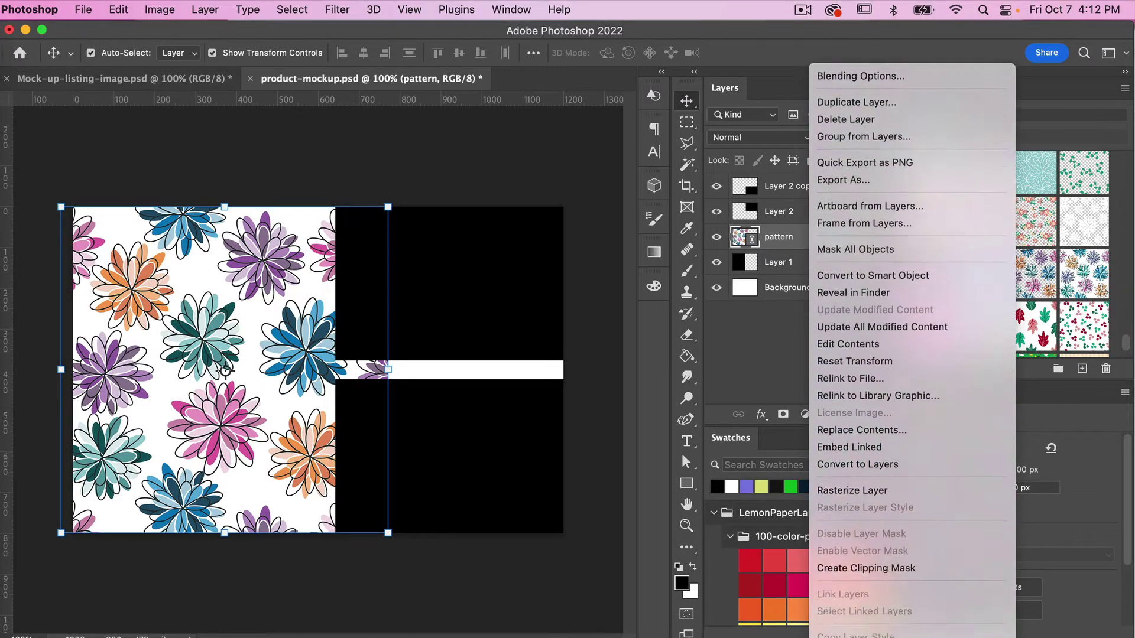
pyautogui.click(867, 534)
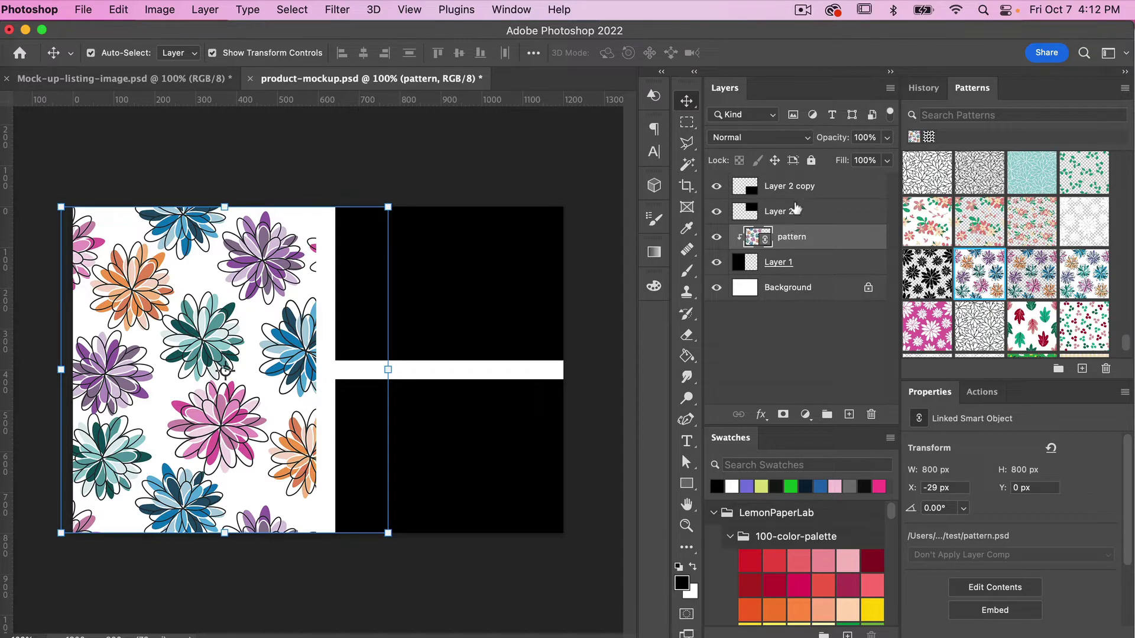
# Step: Reorder the layers so Layer 2 sits above Layer 2 copy, and deselect it
pyautogui.click(794, 213)
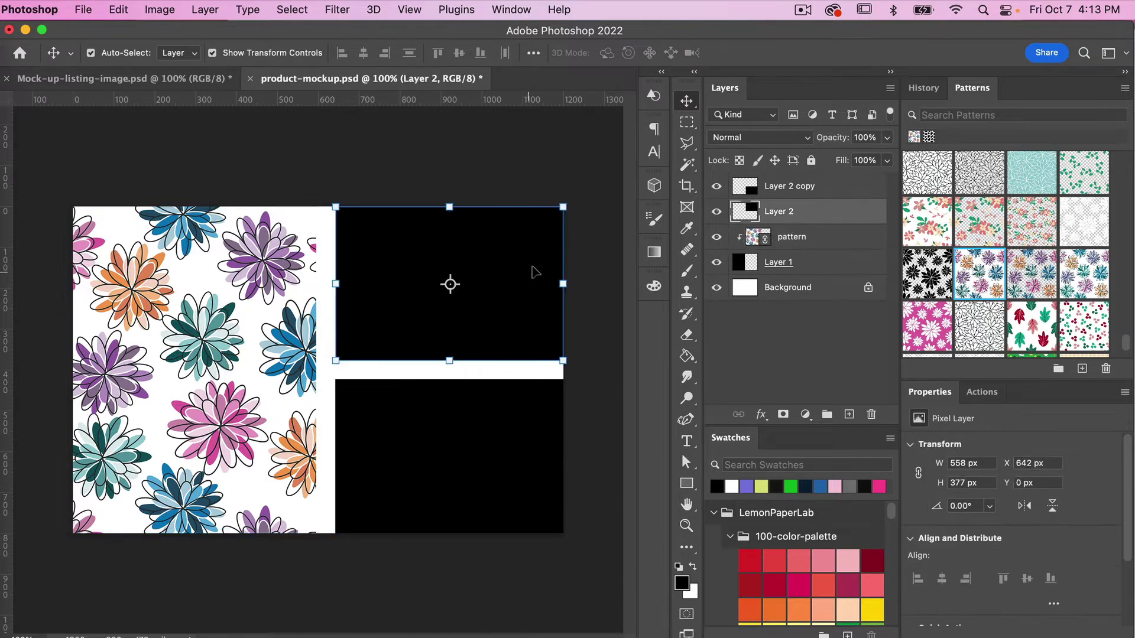
pyautogui.moveTo(778, 214); pyautogui.dragTo(791, 189)
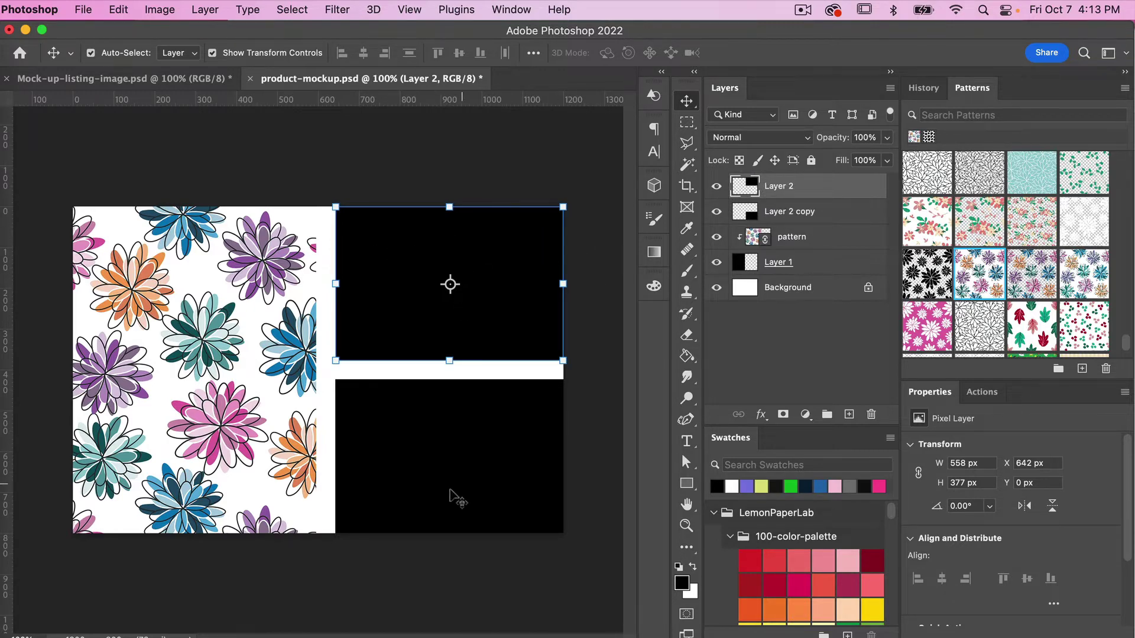
pyautogui.click(583, 165)
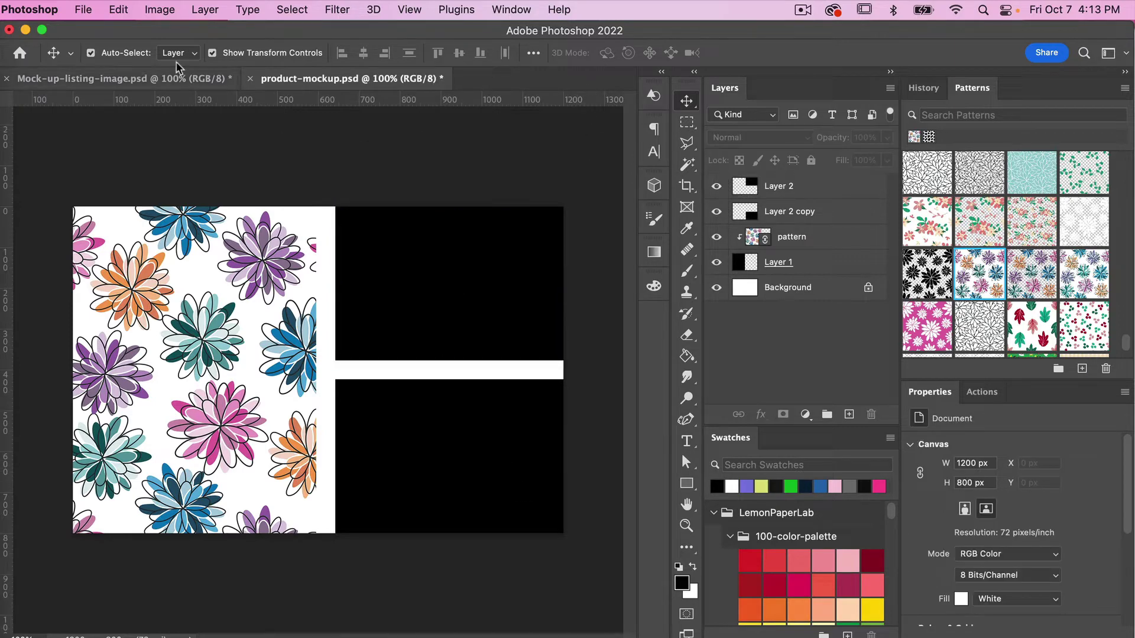
# Step: Open Phone 12 Case Mockup 4.psd and open the contents of the insert-here smart object in its cover design group
pyautogui.click(82, 11)
pyautogui.click(405, 157)
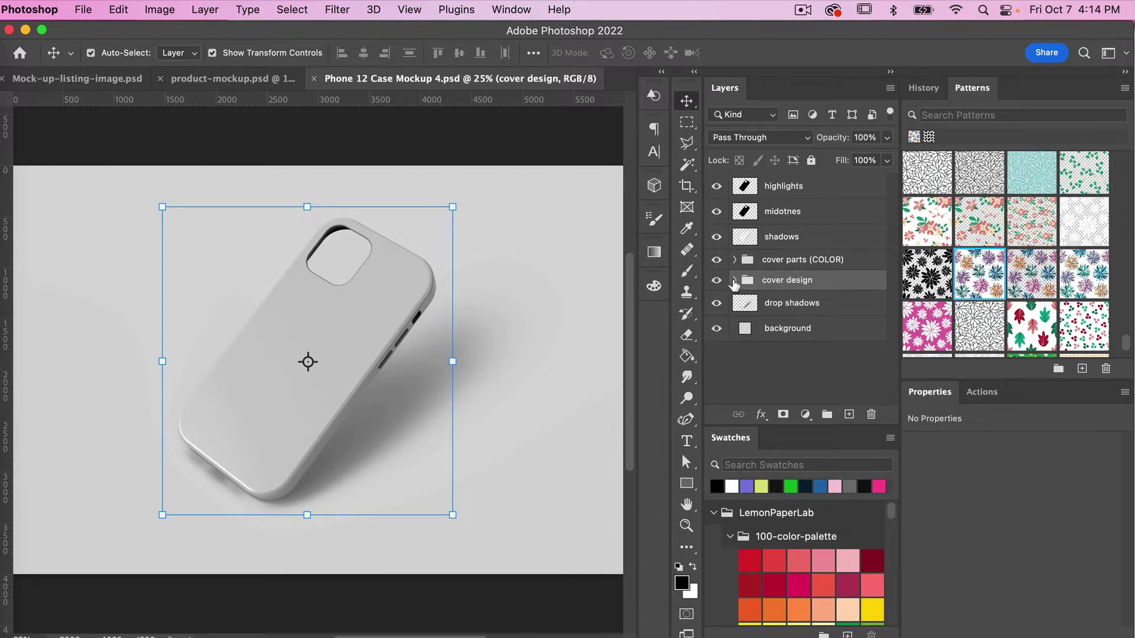
pyautogui.click(734, 280)
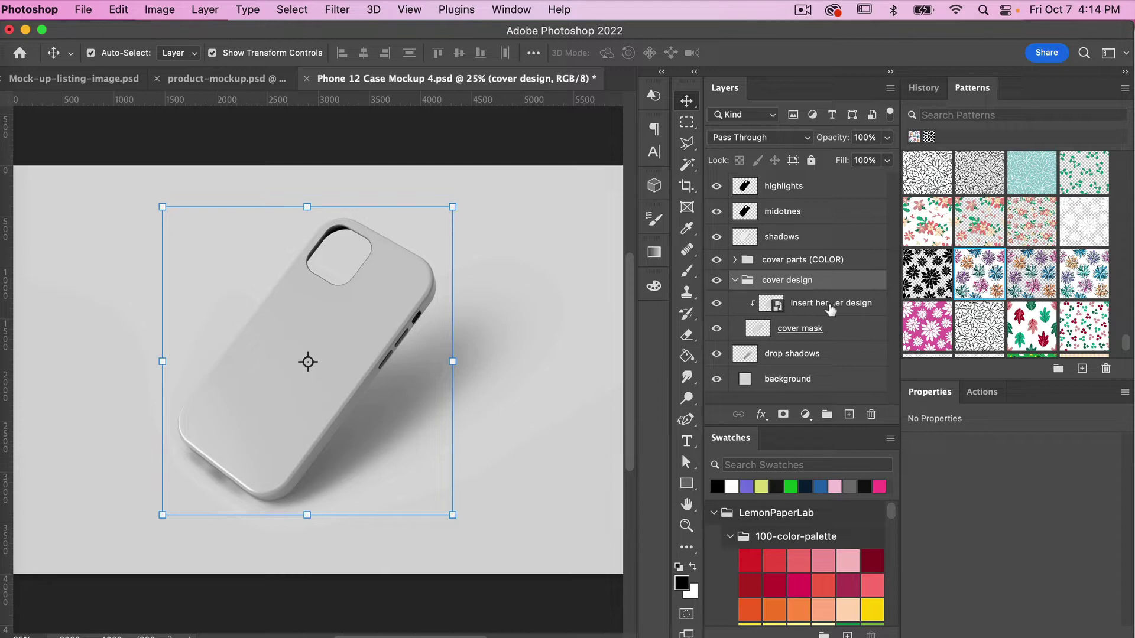
pyautogui.click(780, 307)
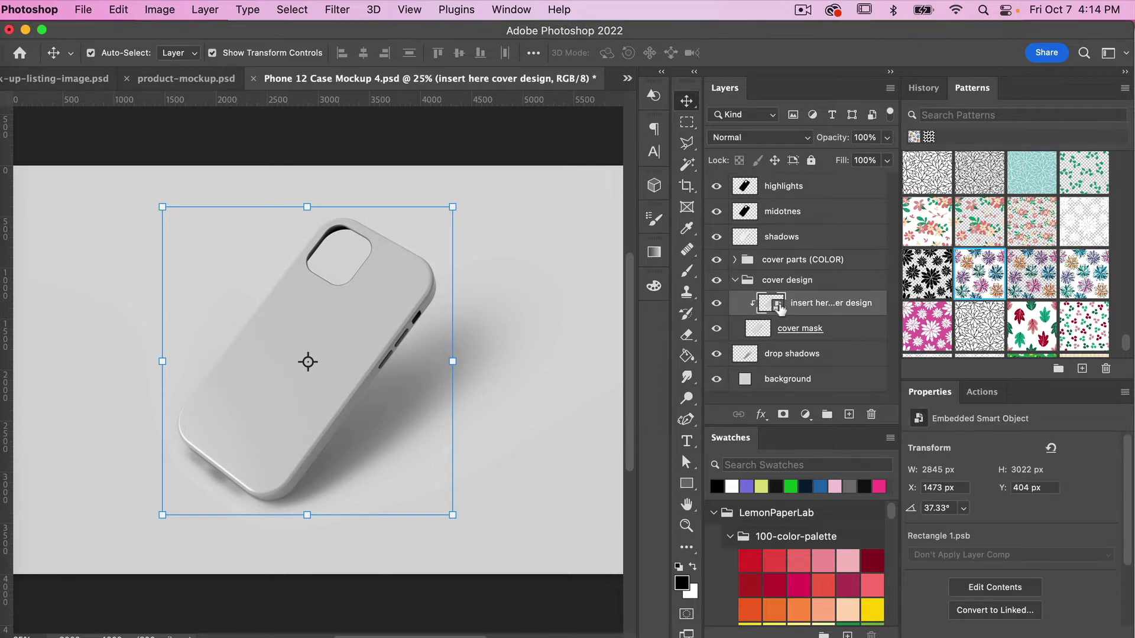
pyautogui.doubleClick(779, 306)
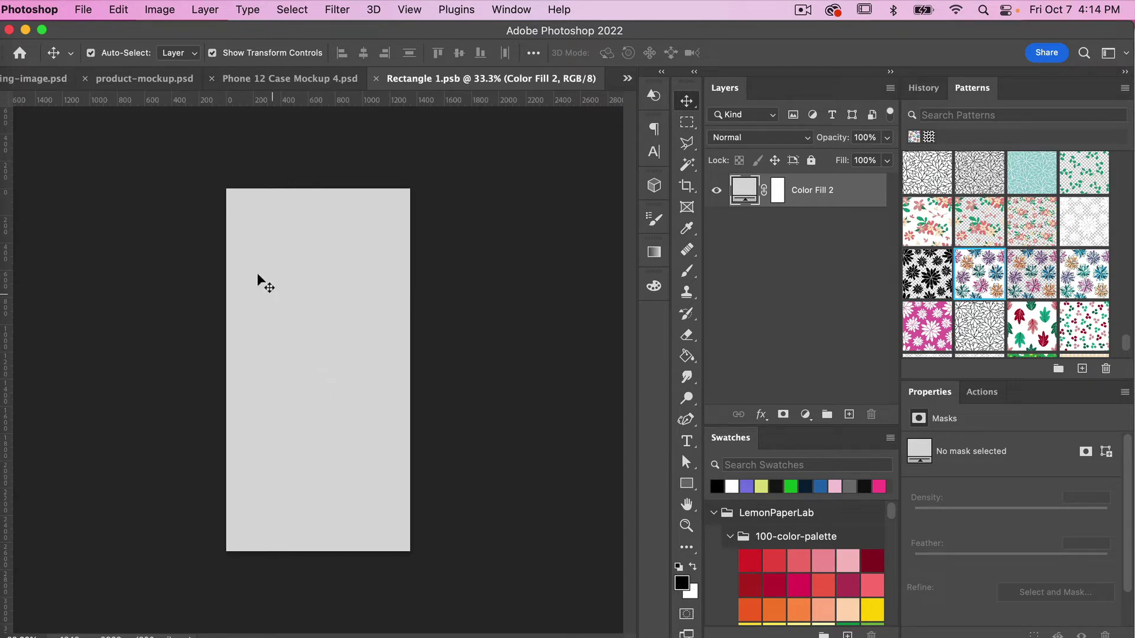
# Step: Place pattern.psd as a linked file in the phone cover's smart object document
pyautogui.click(81, 11)
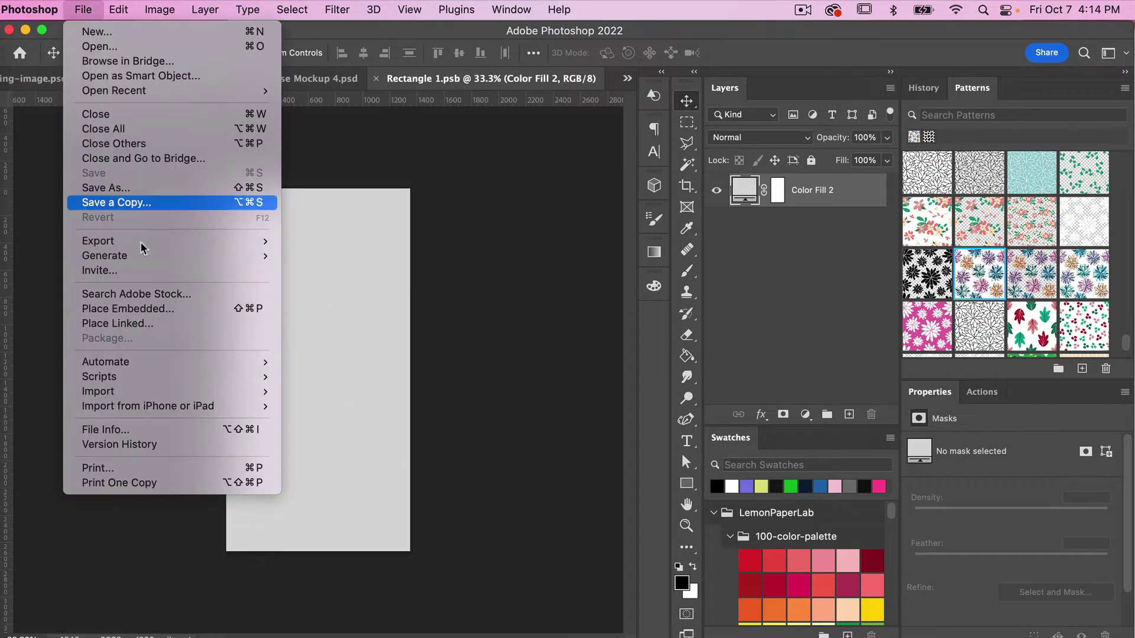
pyautogui.click(147, 324)
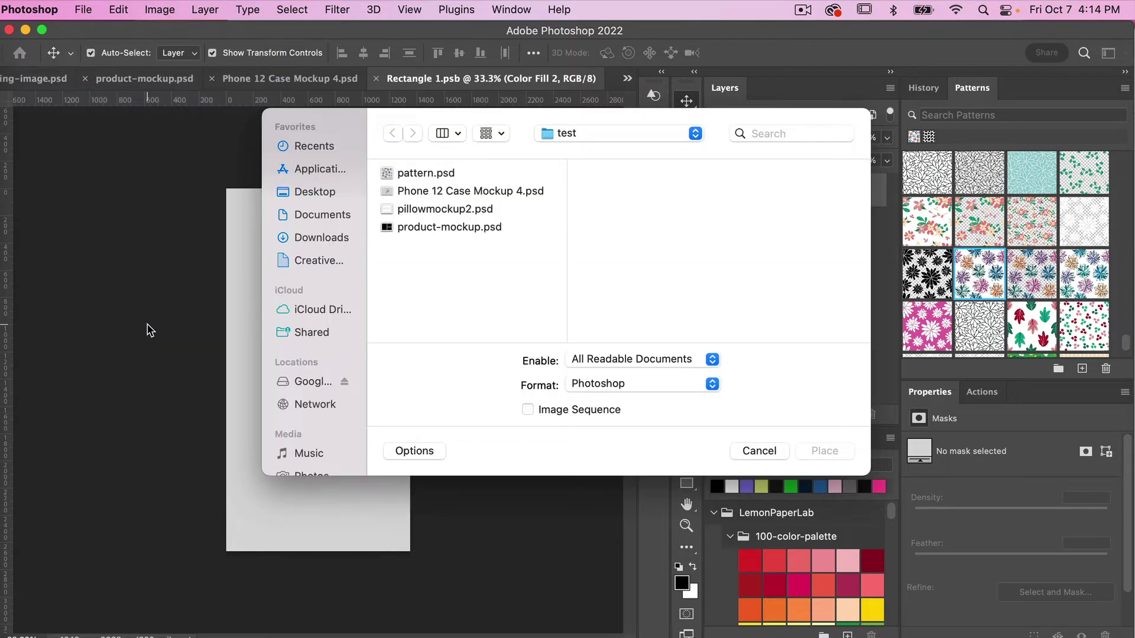
pyautogui.click(424, 172)
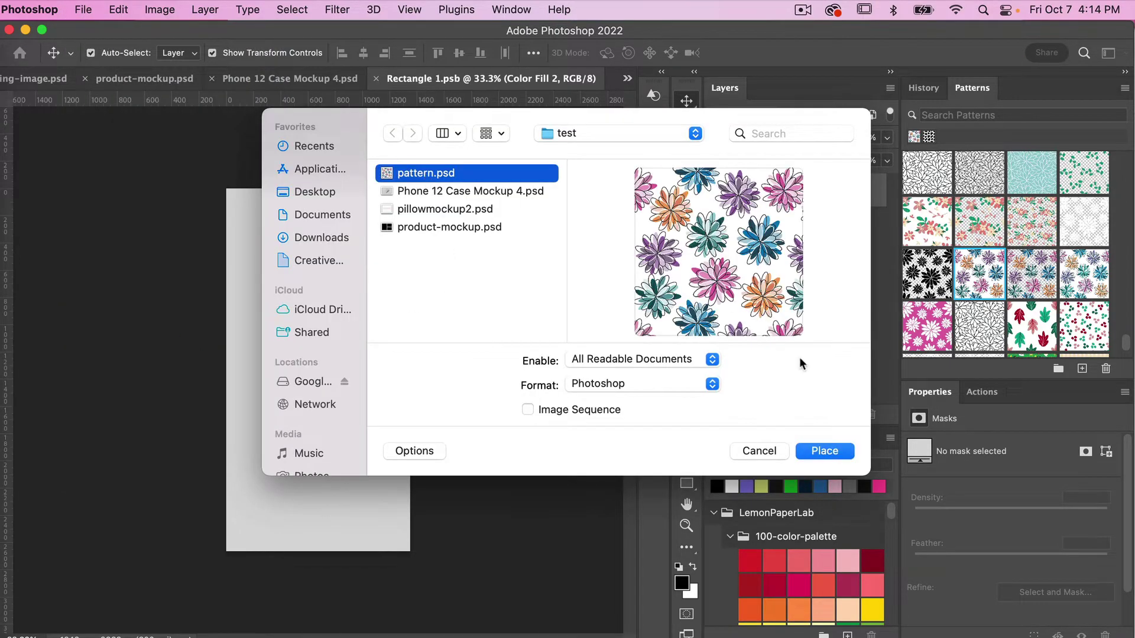
pyautogui.click(826, 451)
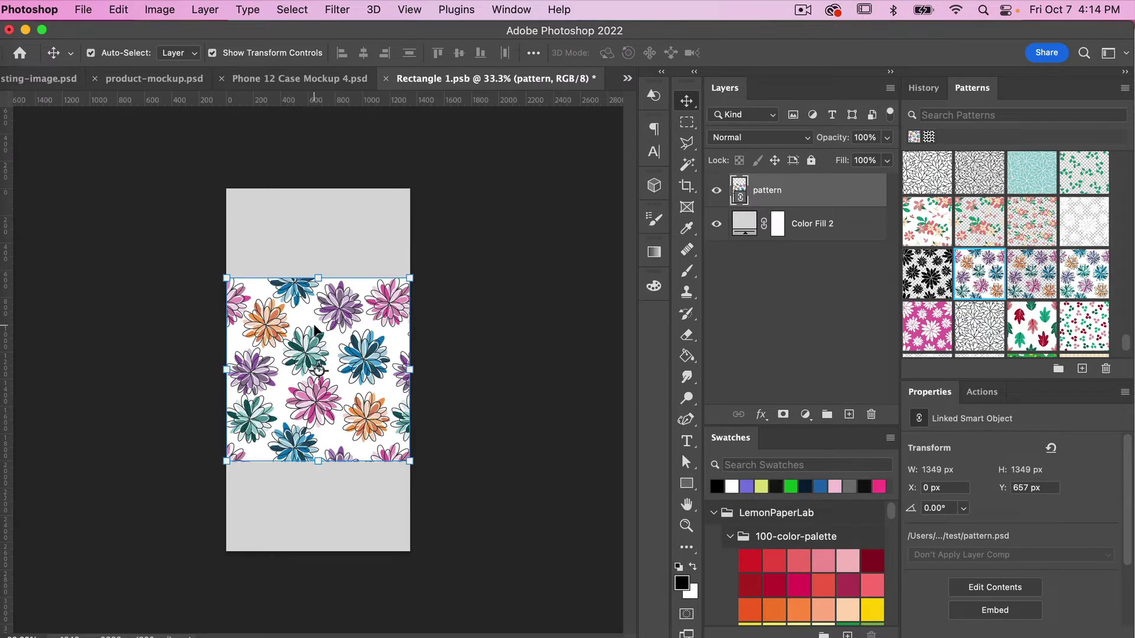
# Step: Scale the placed pattern to about 2779 × 2779 px so it covers the whole cover design canvas
pyautogui.moveTo(410, 277); pyautogui.dragTo(510, 178)
pyautogui.moveTo(227, 461); pyautogui.dragTo(131, 557)
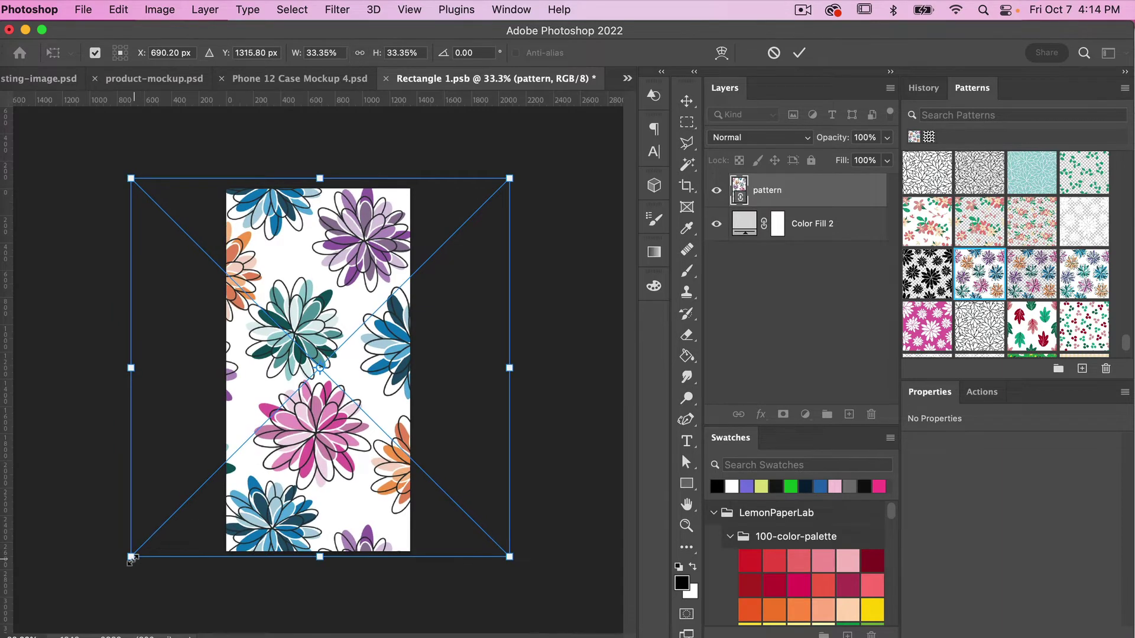
pyautogui.click(798, 54)
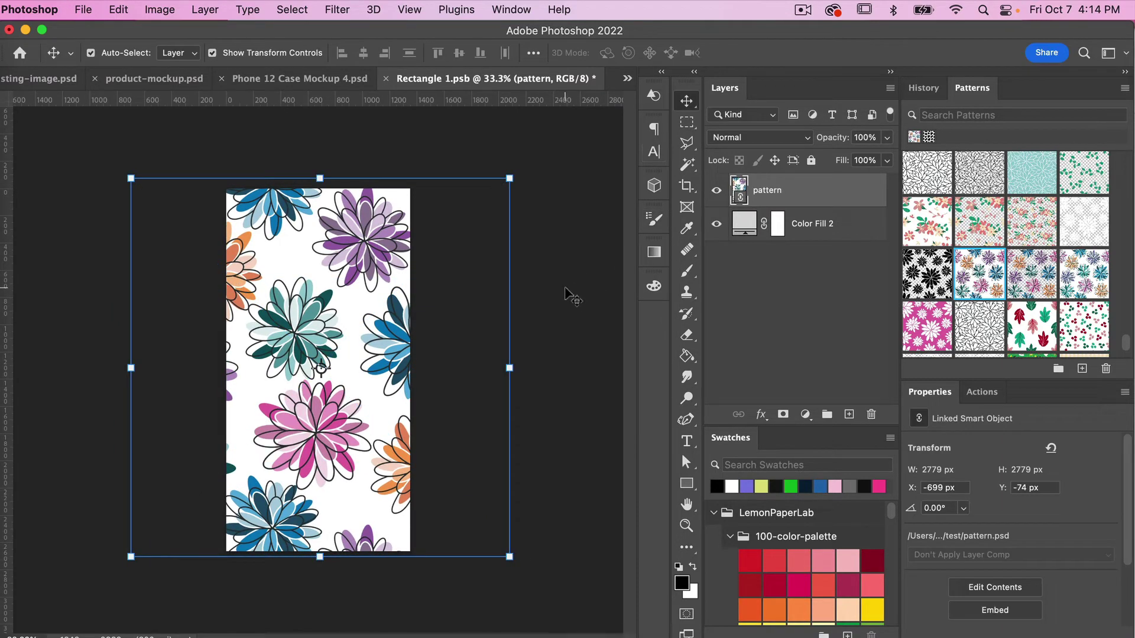
# Step: Save and close the cover design document, and do the same for Phone 12 Case Mockup 4.psd
pyautogui.press('super+s')
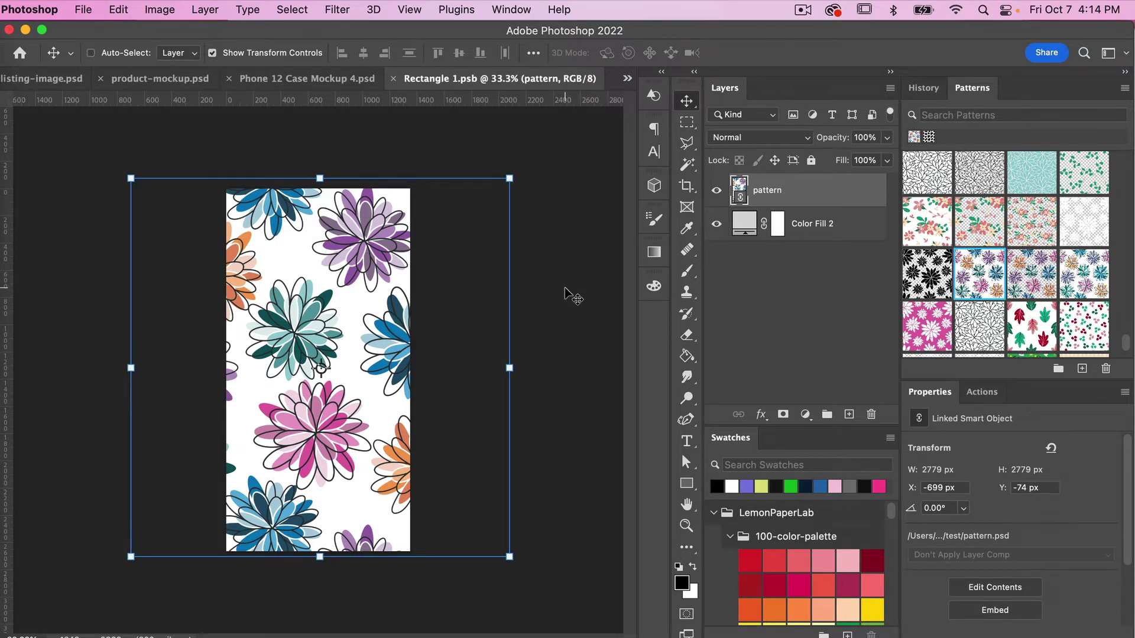
pyautogui.press('super+w')
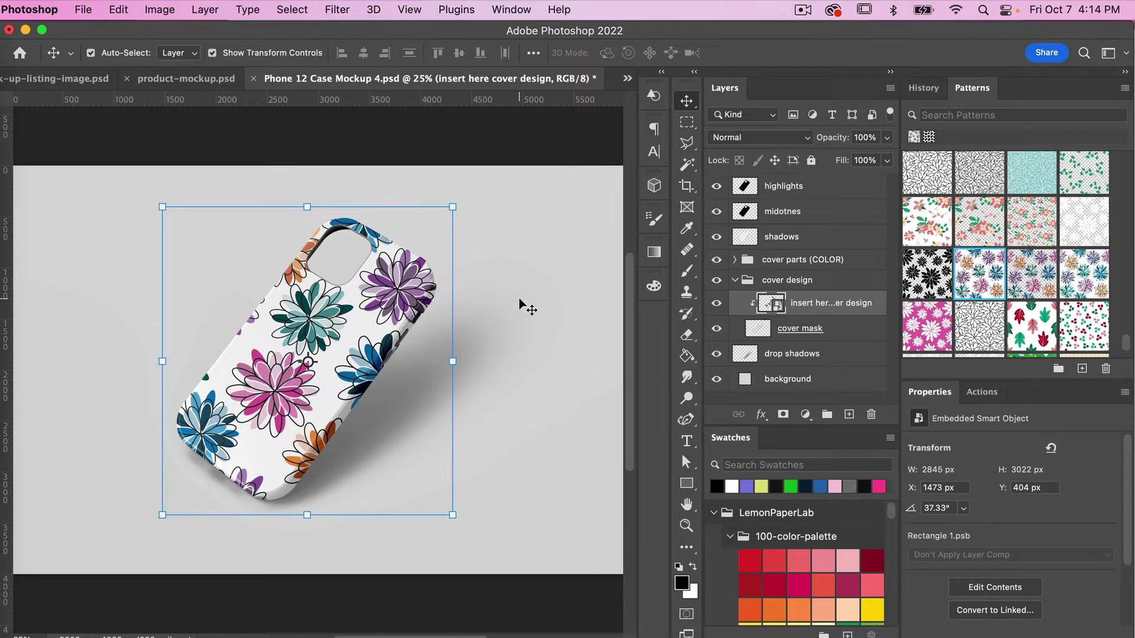
pyautogui.press('super+s')
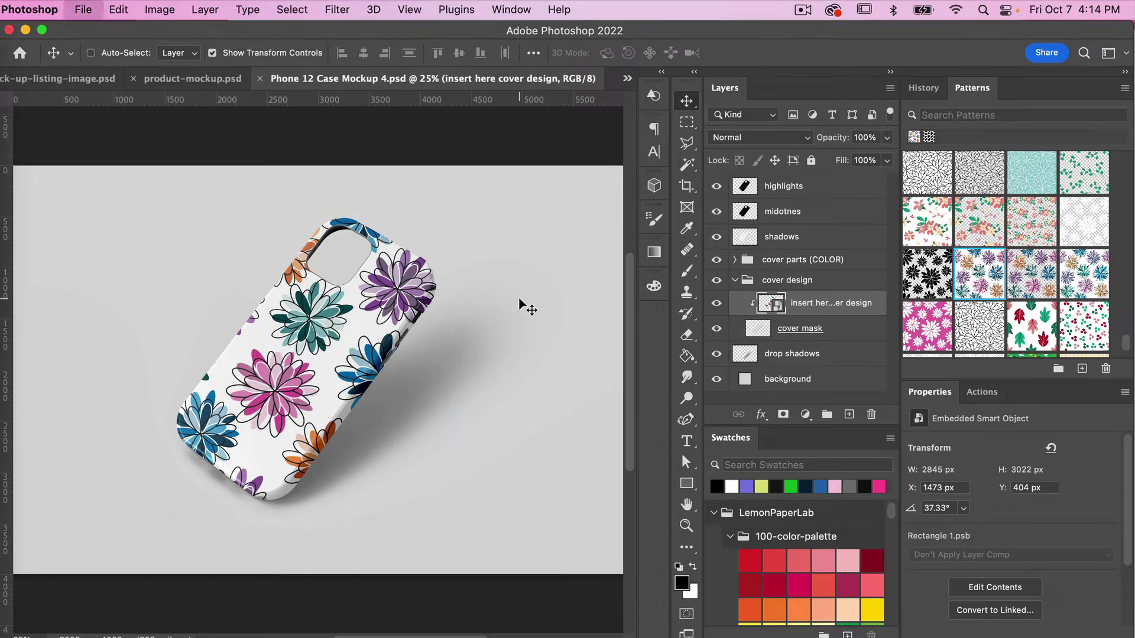
pyautogui.press('super+w')
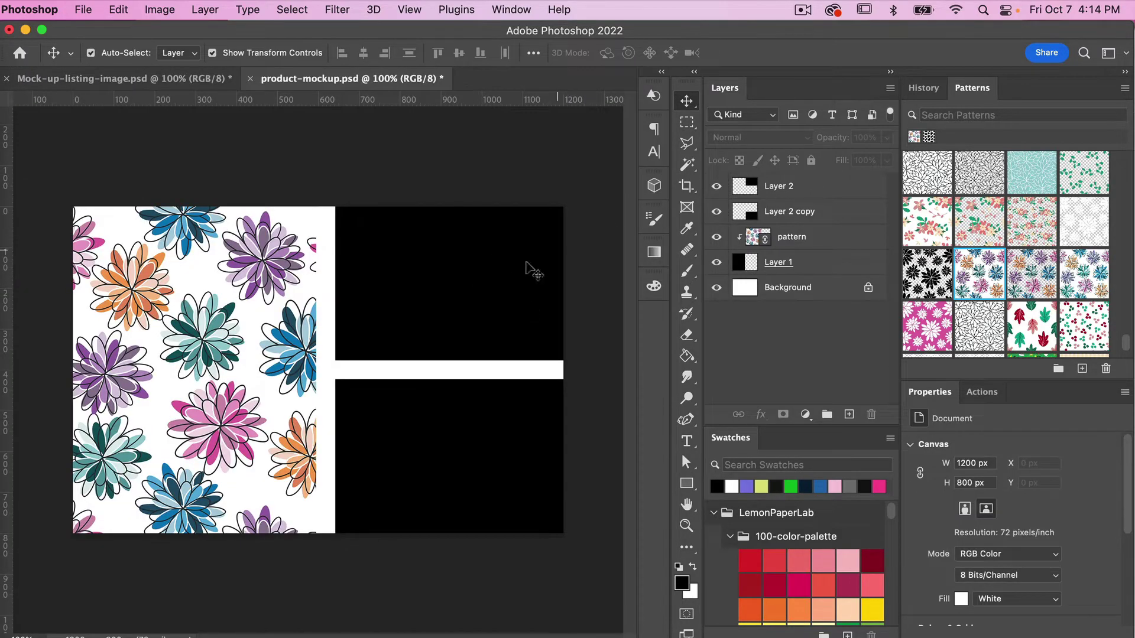
# Step: Place Phone 12 Case Mockup 4.psd as a linked file above Layer 2 in product-mockup.psd
pyautogui.click(560, 256)
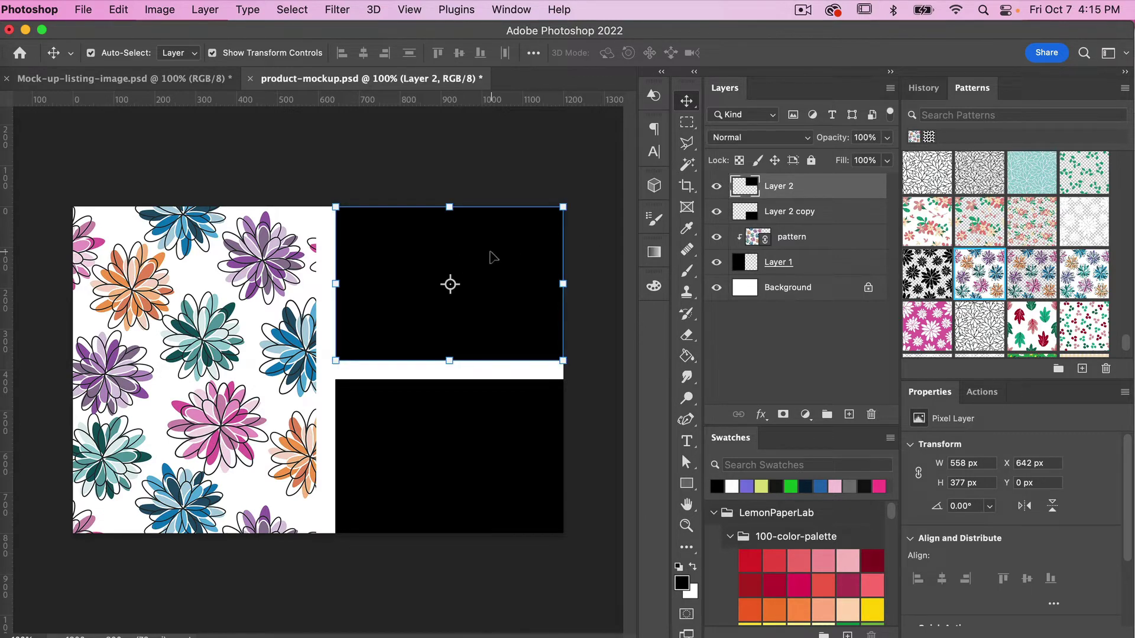
pyautogui.click(86, 12)
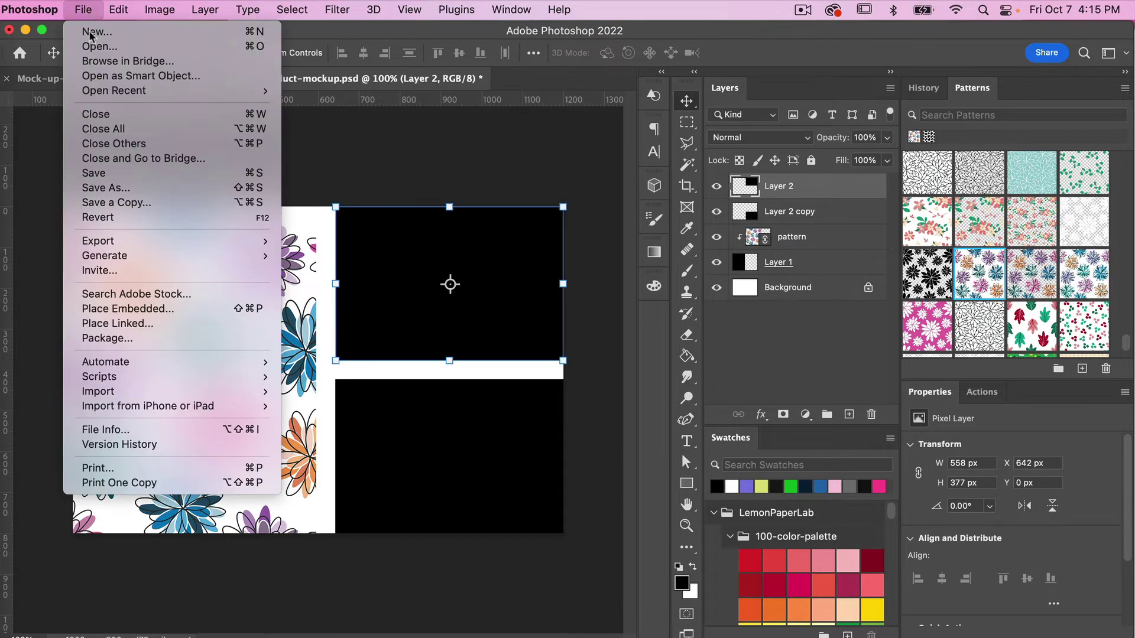
pyautogui.click(142, 323)
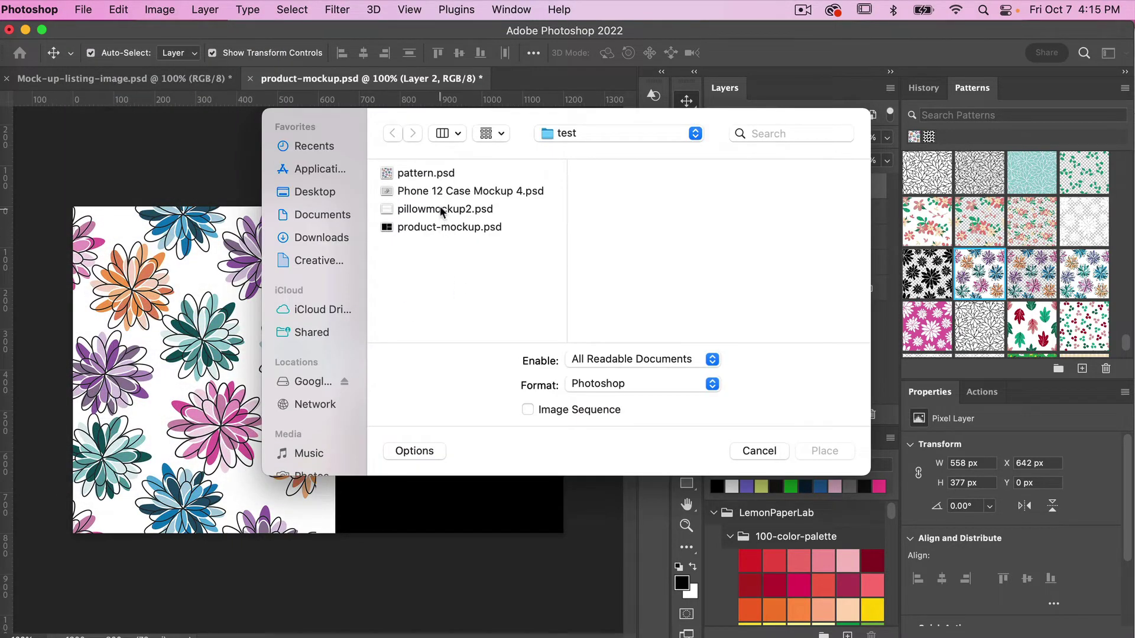
pyautogui.click(437, 192)
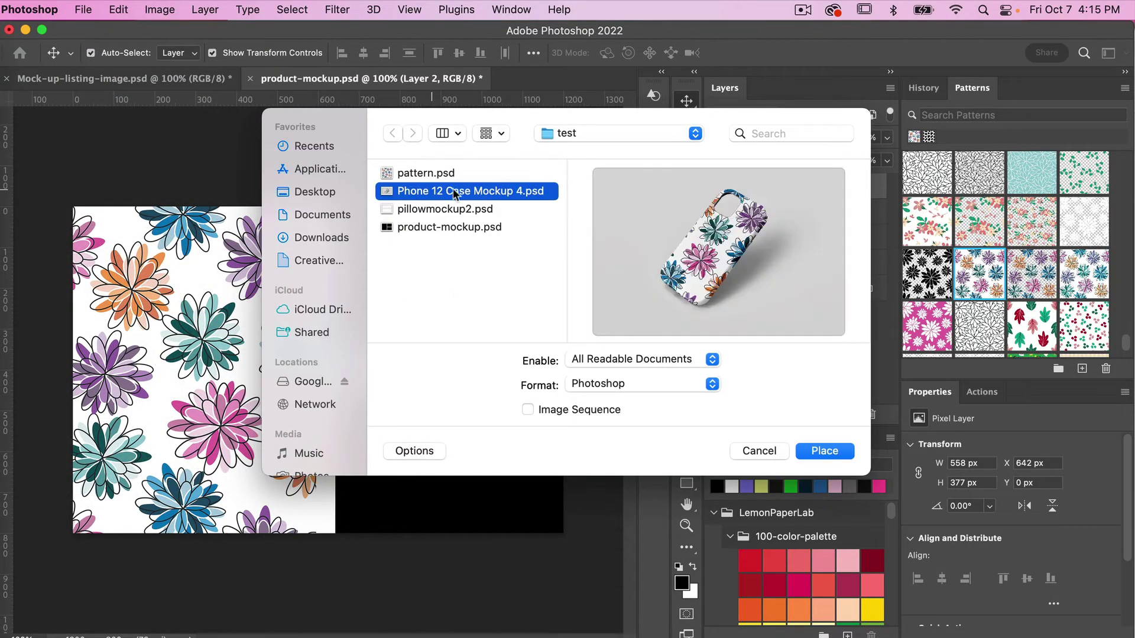
pyautogui.click(837, 450)
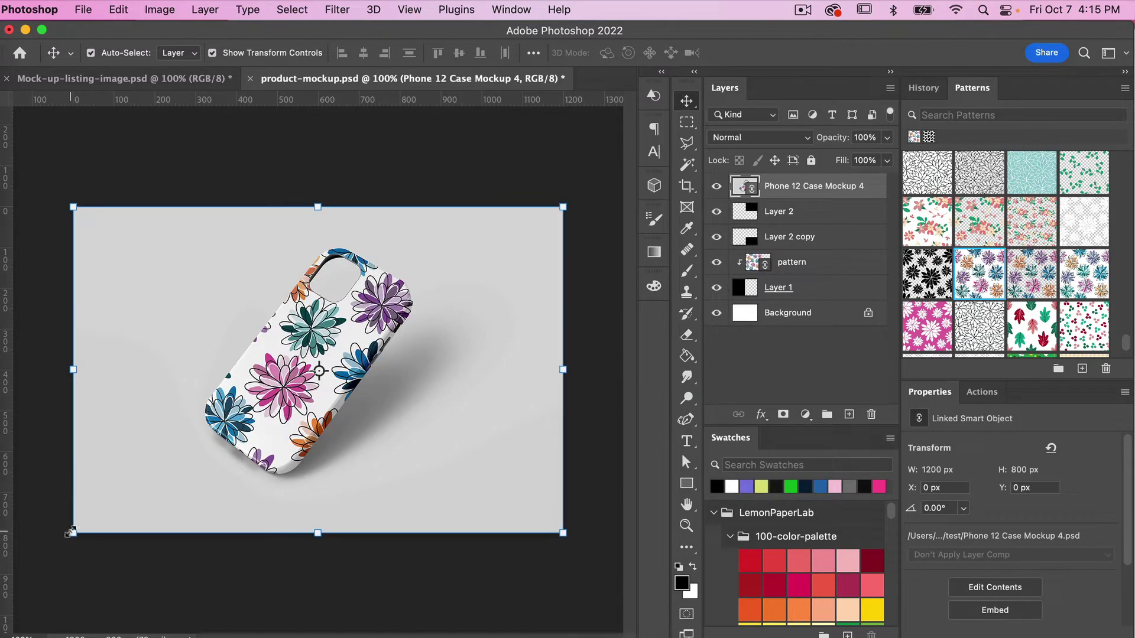
# Step: Scale the phone case mockup down to about 626 × 417 px over the upper black rectangle and clip it to Layer 2
pyautogui.moveTo(71, 532); pyautogui.dragTo(324, 400)
pyautogui.click(799, 53)
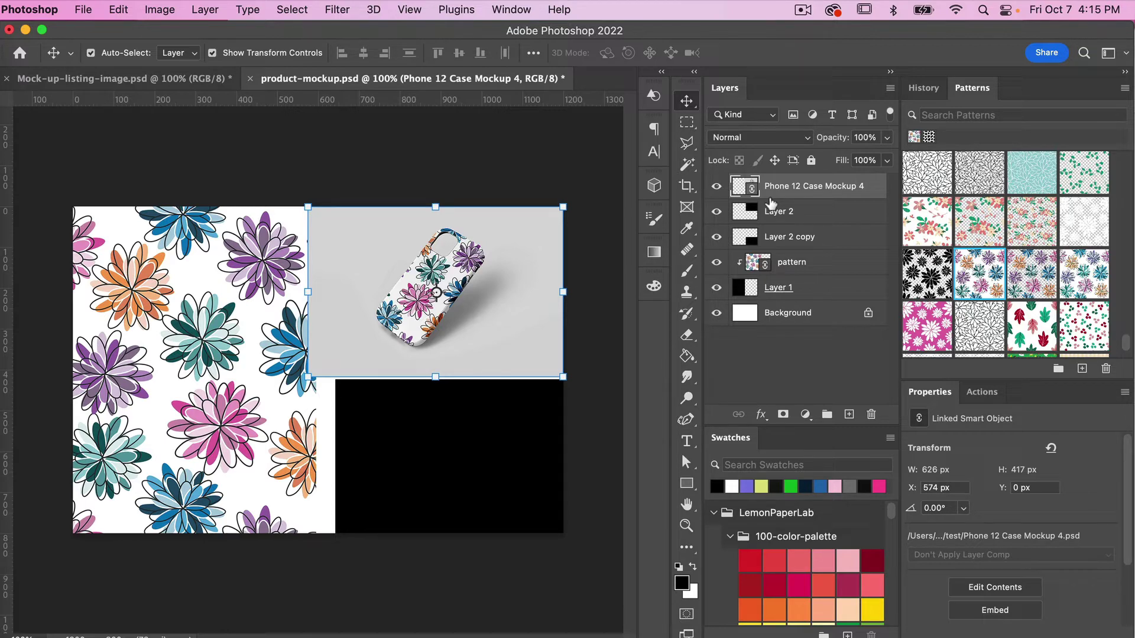
pyautogui.keyDown('alt'); pyautogui.click(771, 195); pyautogui.keyUp('alt')
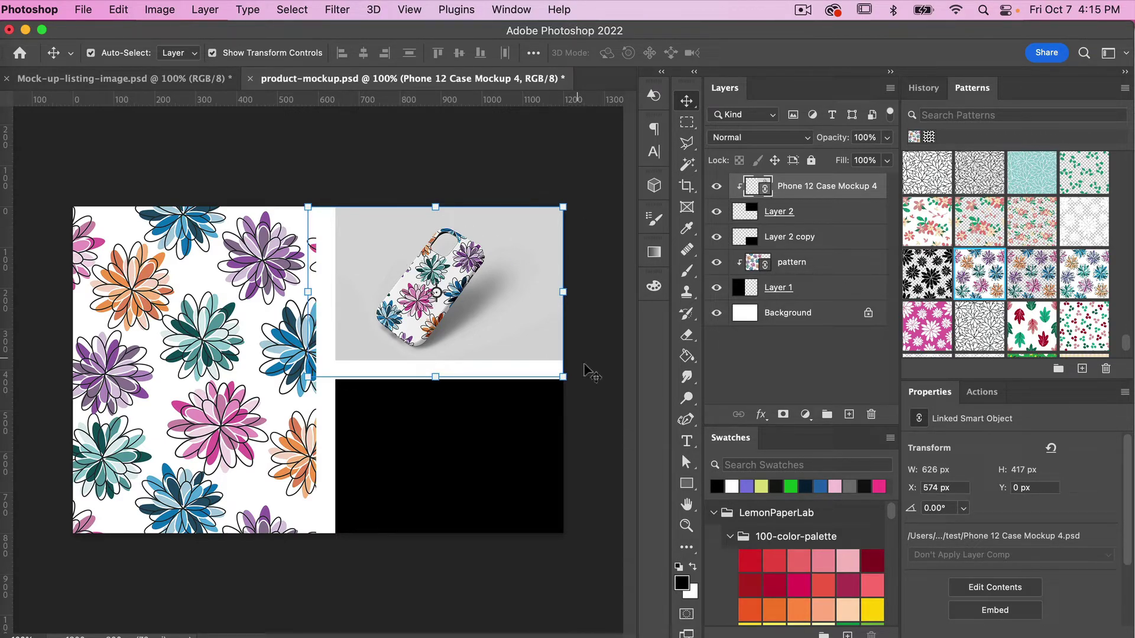
# Step: Enlarge the clipped phone case mockup to about 682 × 455 px and nudge it into position within its rectangle
pyautogui.moveTo(563, 204); pyautogui.dragTo(586, 191)
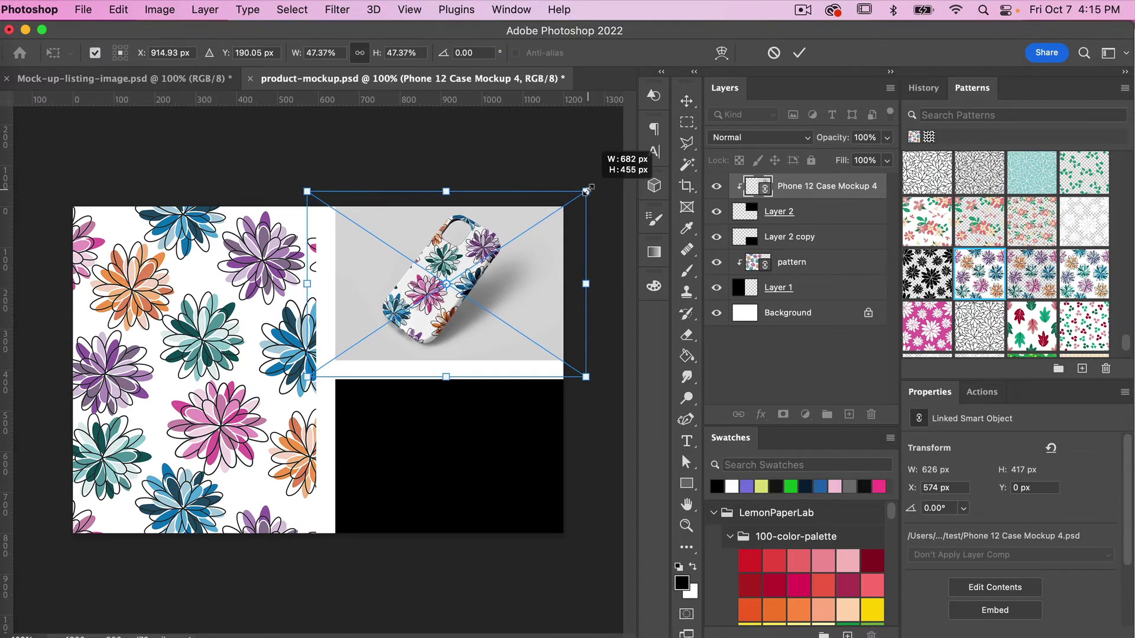
pyautogui.click(800, 53)
pyautogui.moveTo(491, 238); pyautogui.dragTo(495, 242)
pyautogui.click(578, 157)
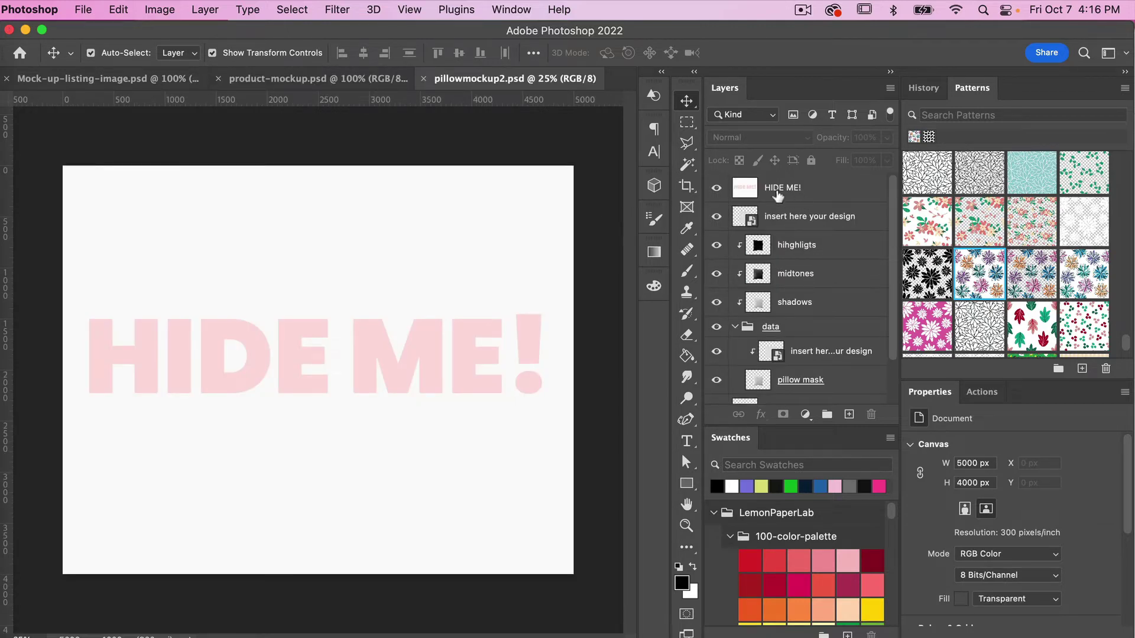
# Step: Hide the HIDE ME! layer in pillowmockup2.psd and open the contents of the design smart object inside the data group
pyautogui.click(719, 191)
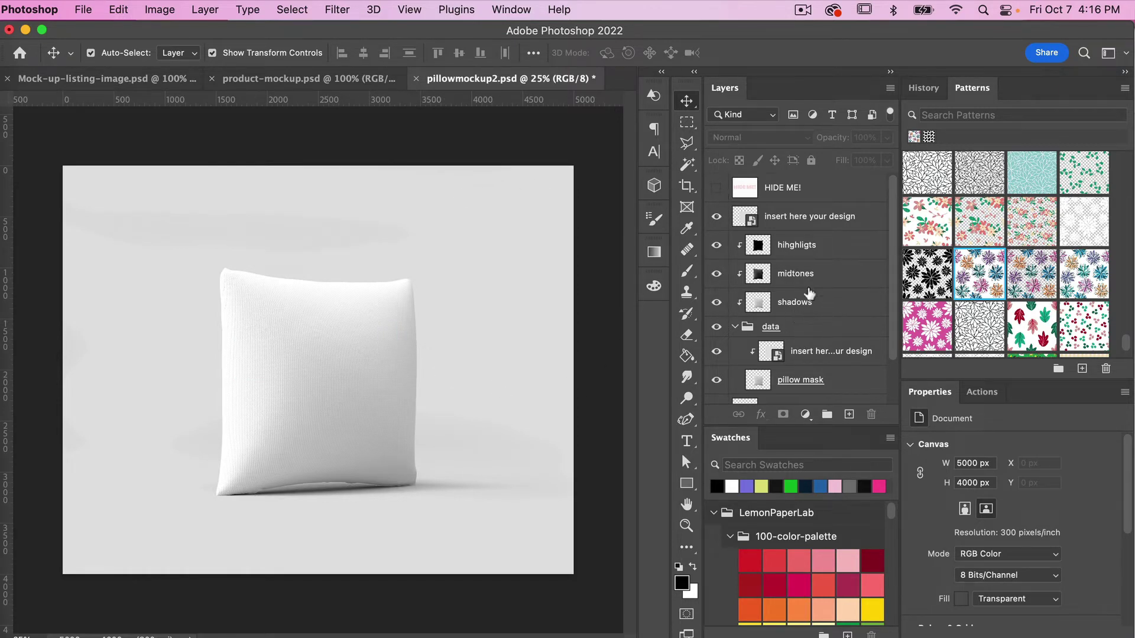
pyautogui.scroll(-2, 810, 294)
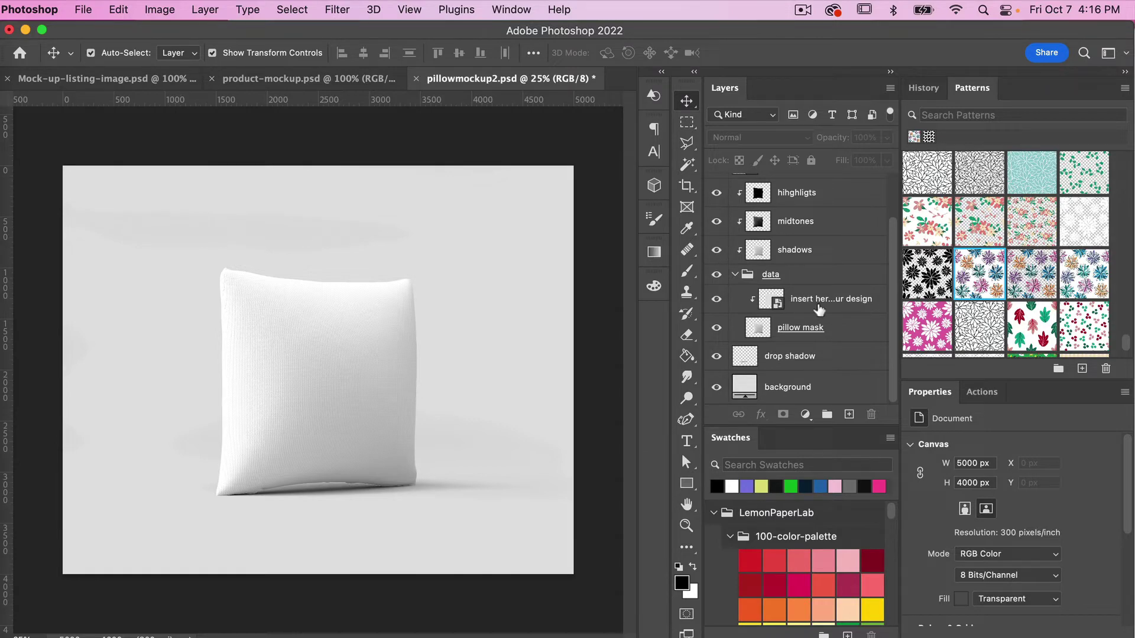
pyautogui.doubleClick(778, 303)
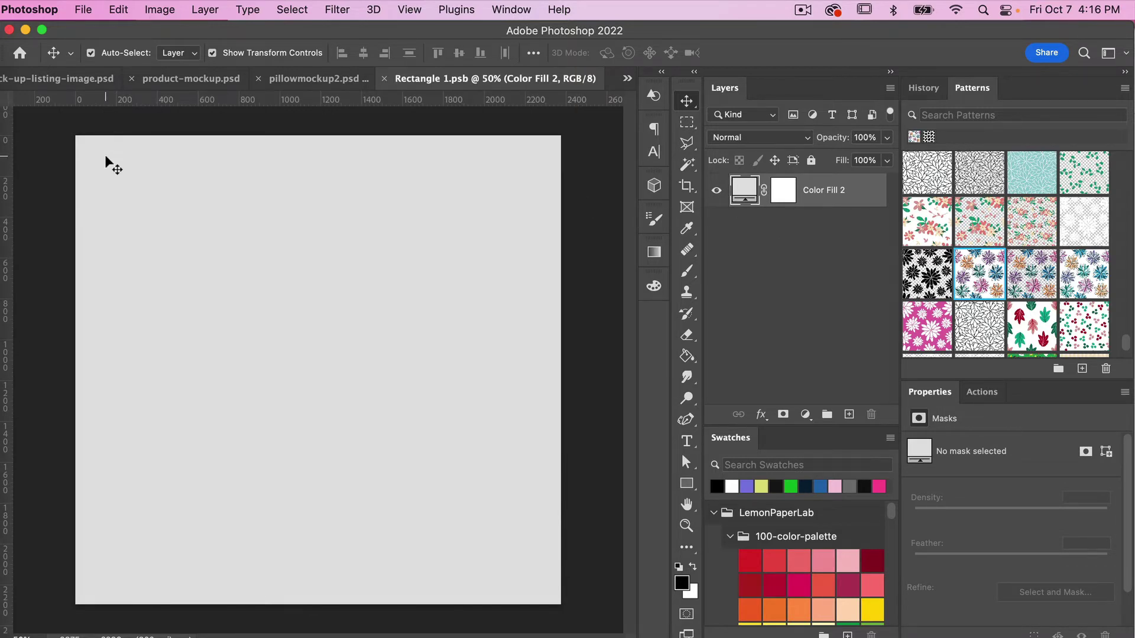
# Step: Place pattern.psd as a linked file in the pillow design document
pyautogui.click(83, 10)
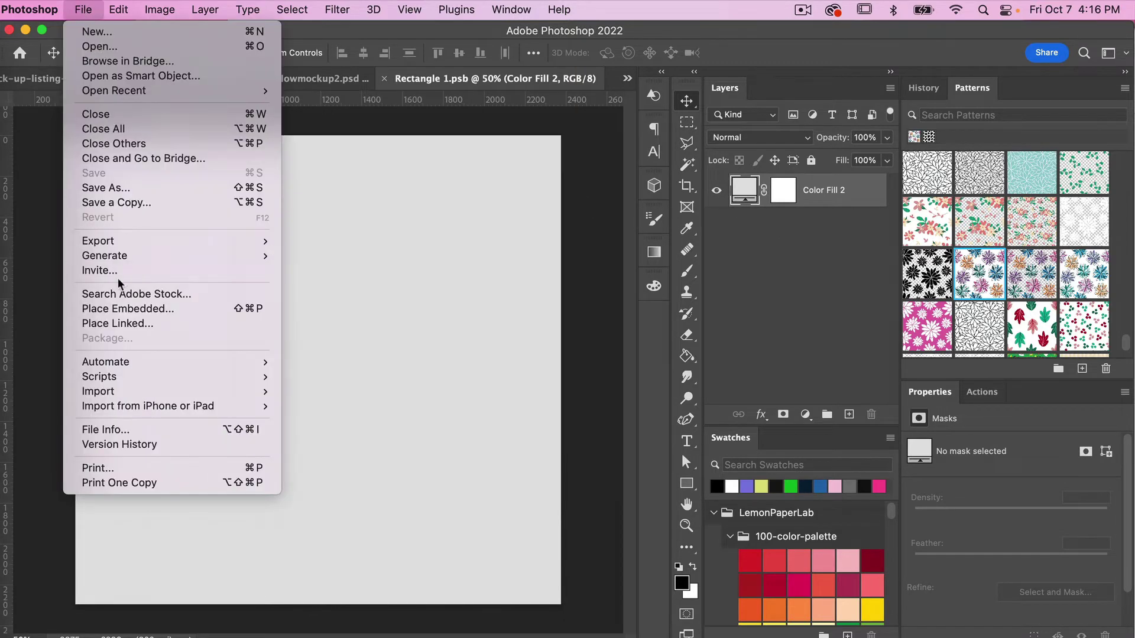
pyautogui.click(118, 323)
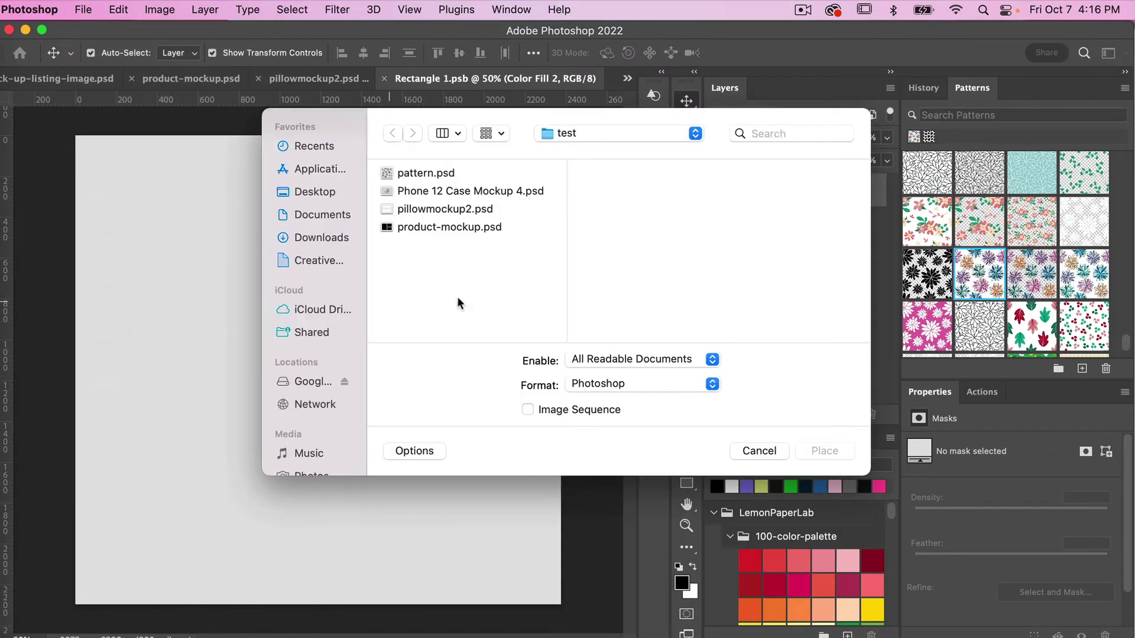
pyautogui.click(412, 174)
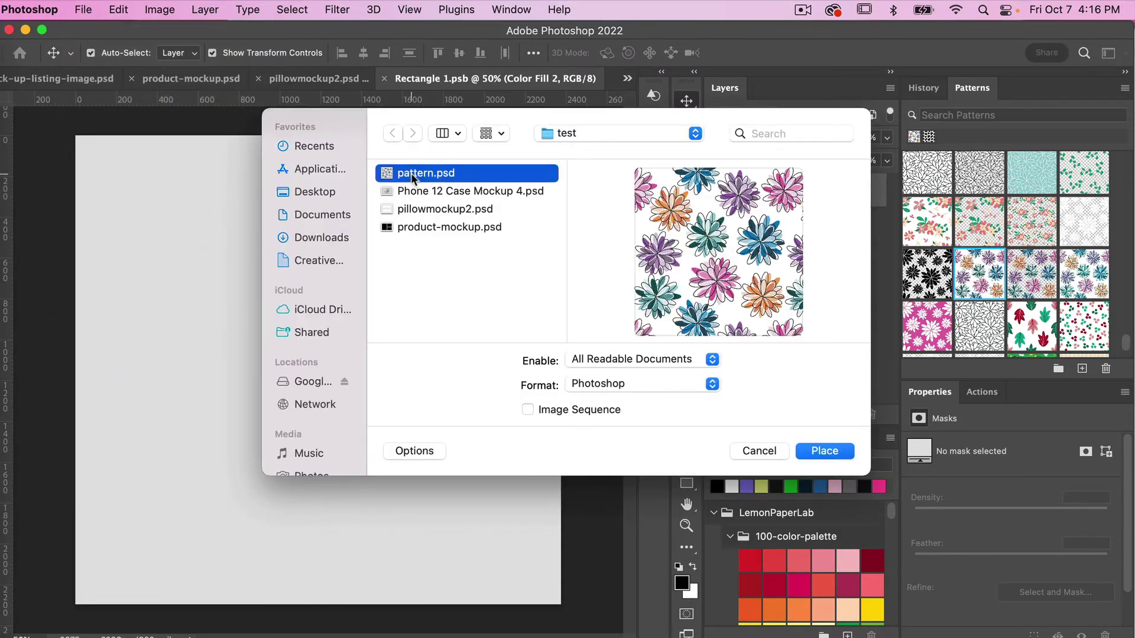
pyautogui.click(824, 451)
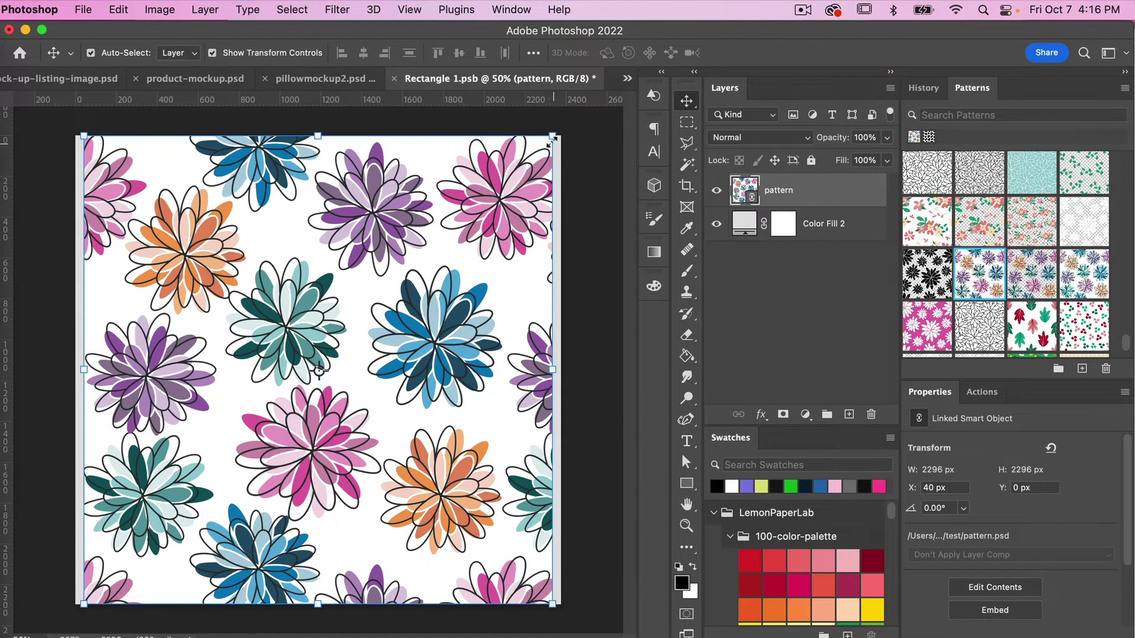
# Step: Enlarge the placed pattern to about 2434 × 2435 px so it covers the whole pillow design canvas
pyautogui.moveTo(553, 134); pyautogui.dragTo(568, 120)
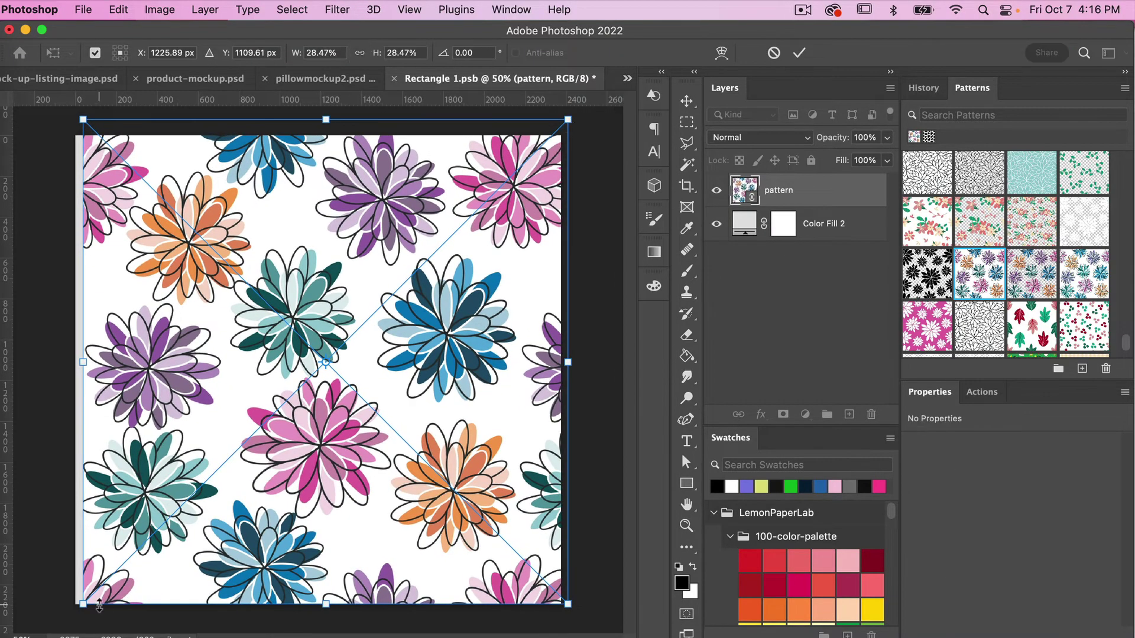
pyautogui.moveTo(80, 606); pyautogui.dragTo(71, 617)
pyautogui.click(800, 53)
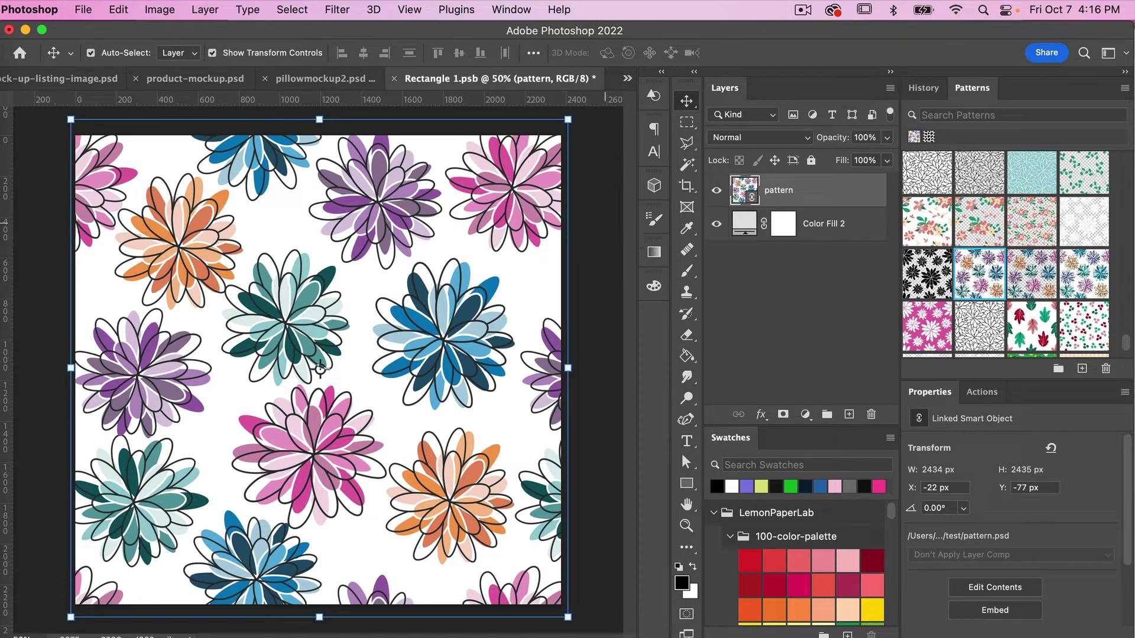
# Step: Save and close the pillow design document, and do the same for pillowmockup2.psd
pyautogui.press('super+s')
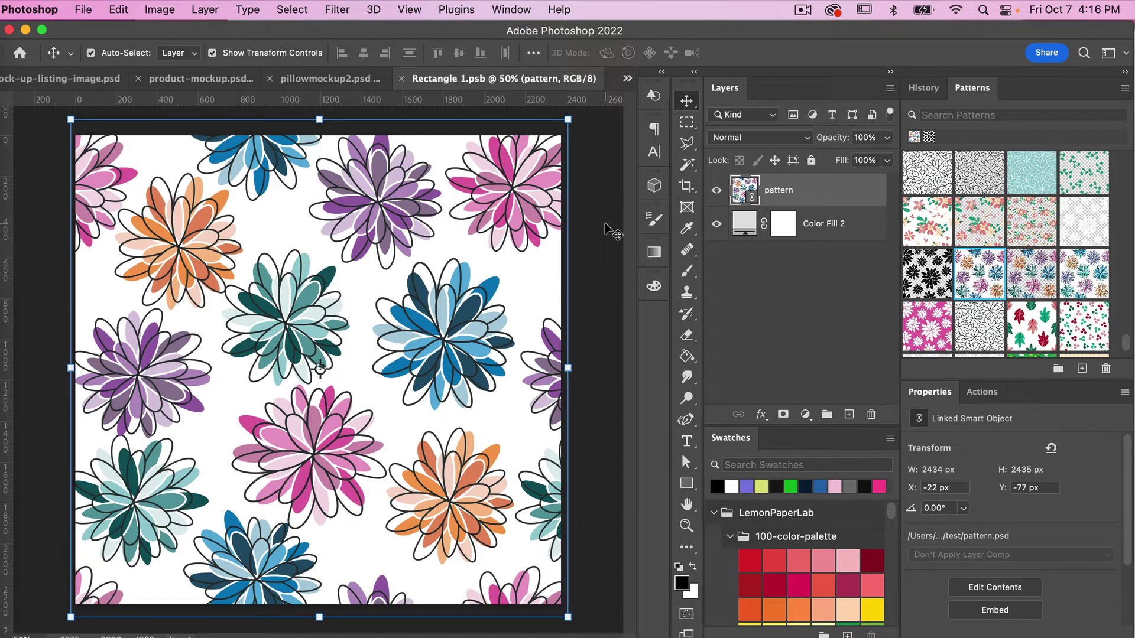
pyautogui.press('super+w')
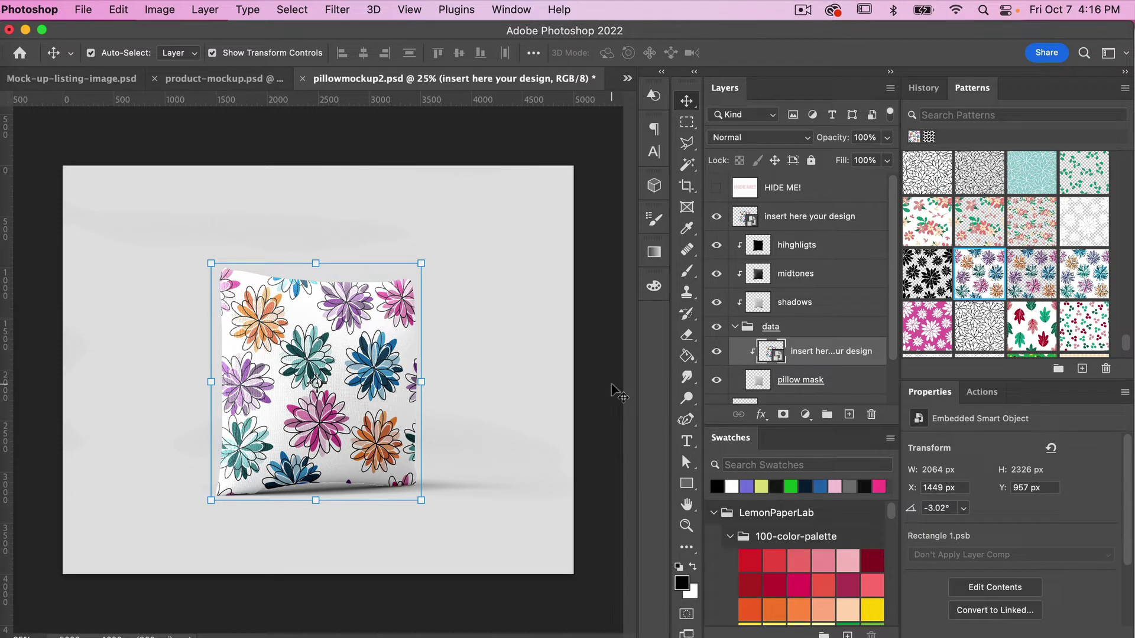
pyautogui.press('super+s')
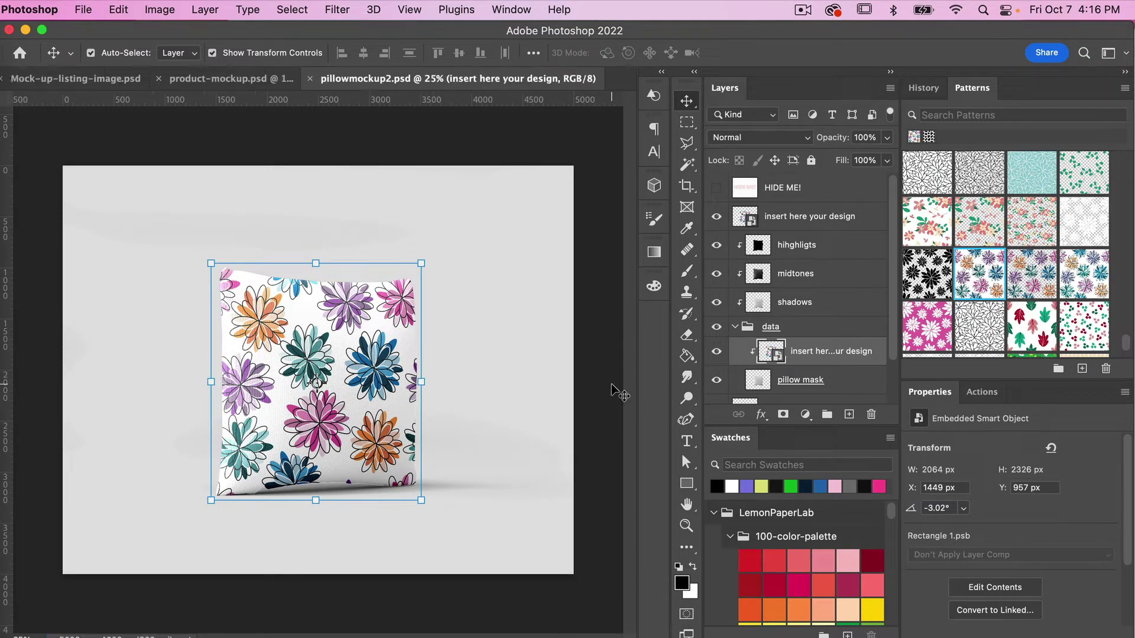
pyautogui.press('super+w')
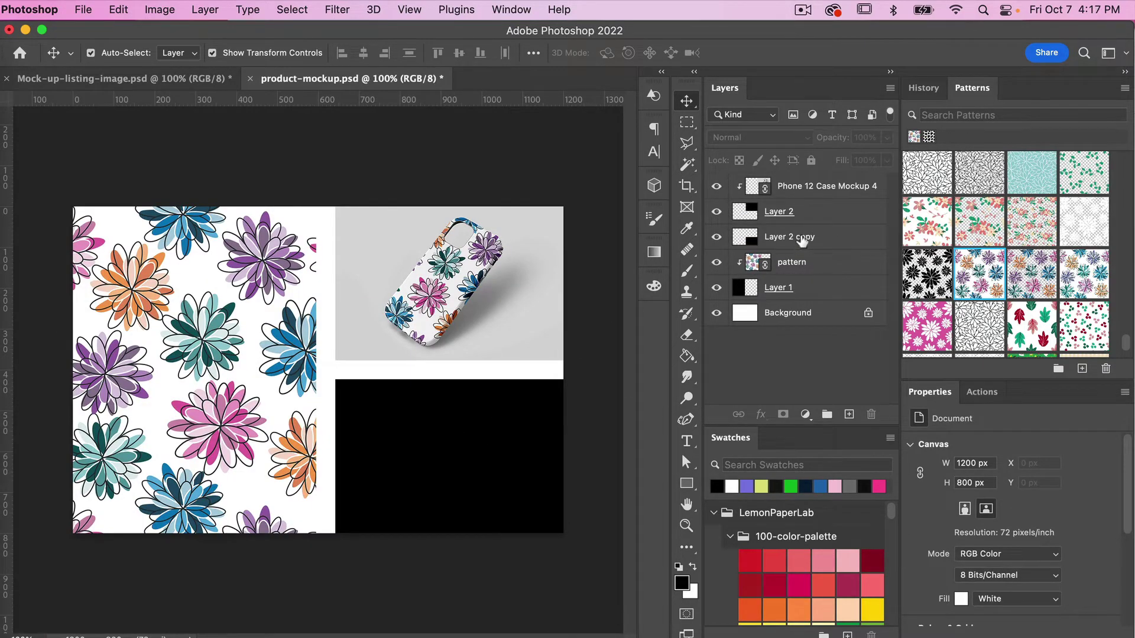
# Step: Place pillowmockup2.psd as a linked file above Layer 2 copy in product-mockup.psd
pyautogui.click(746, 239)
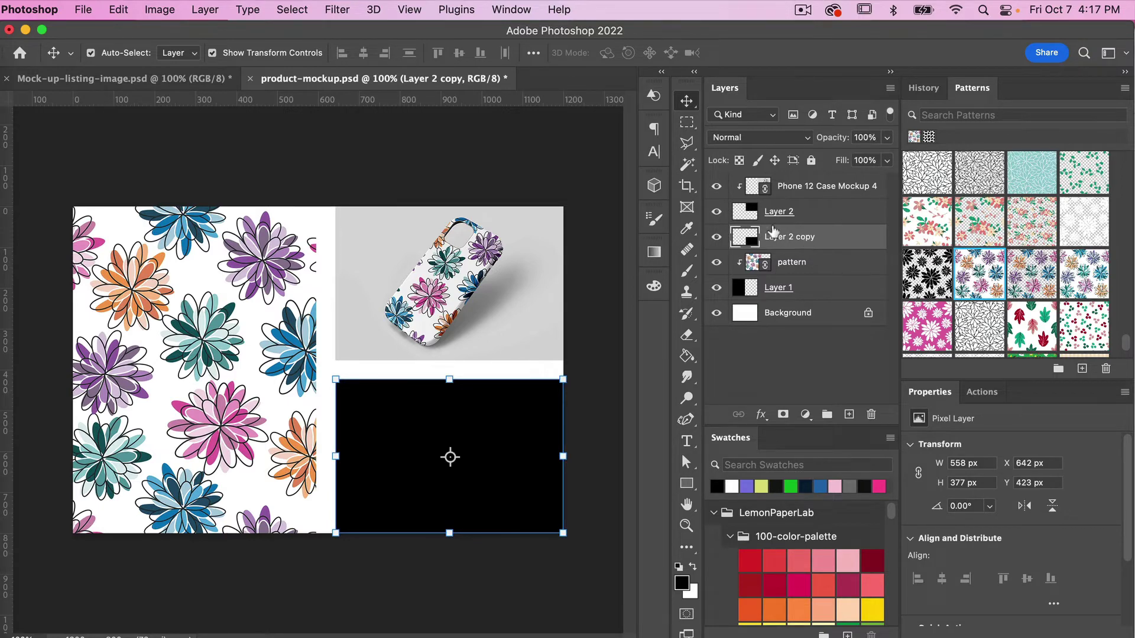
pyautogui.click(83, 11)
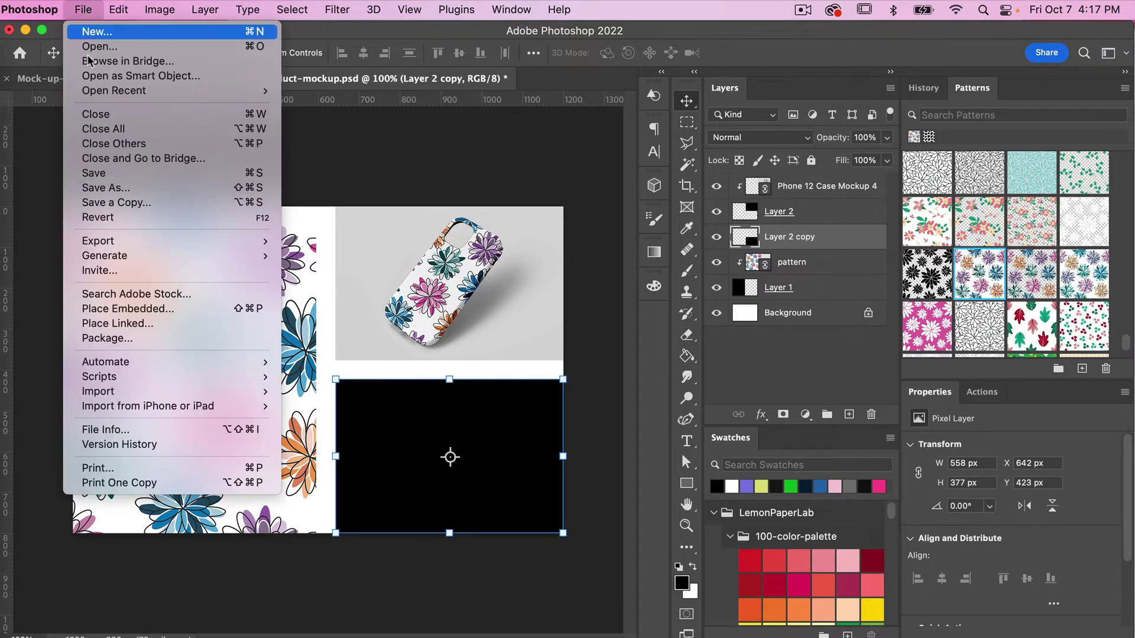
pyautogui.click(115, 324)
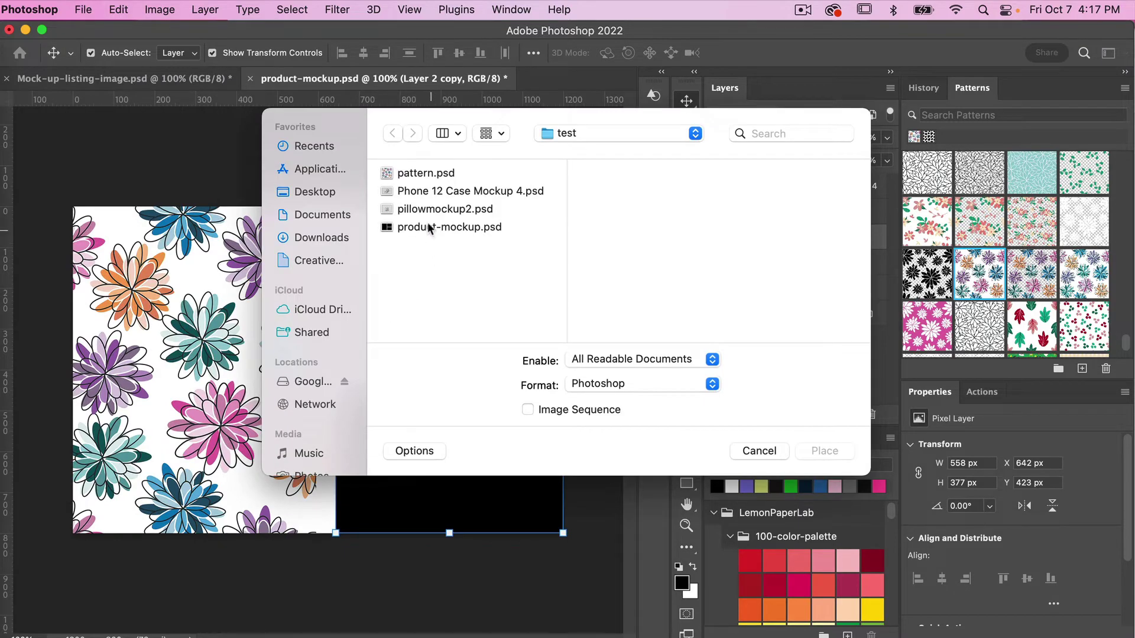
pyautogui.click(414, 209)
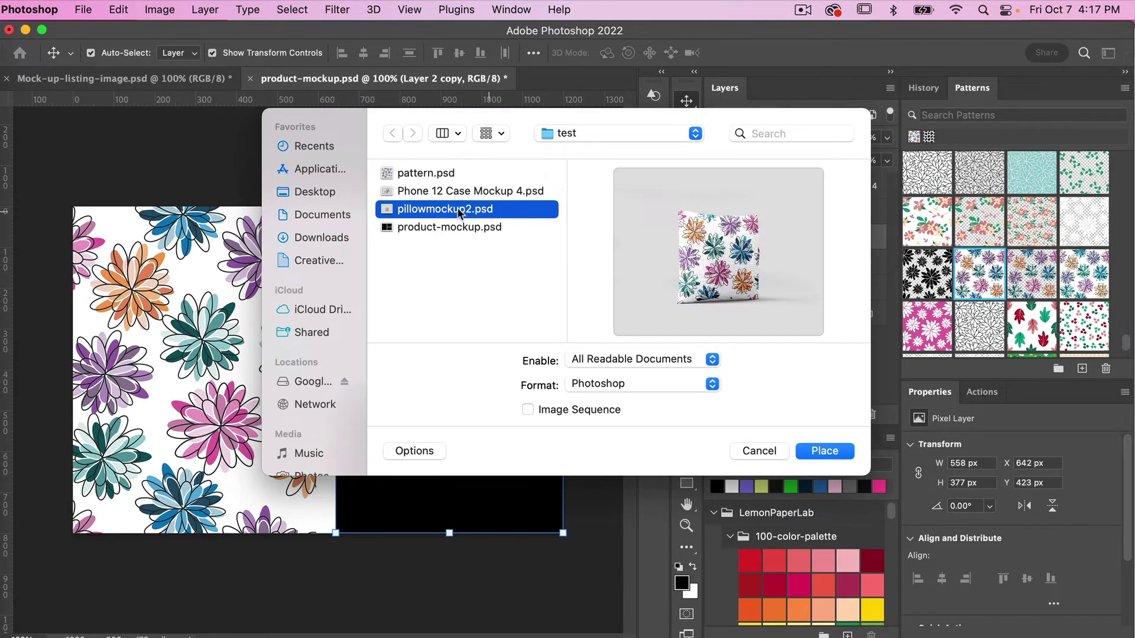
pyautogui.click(825, 452)
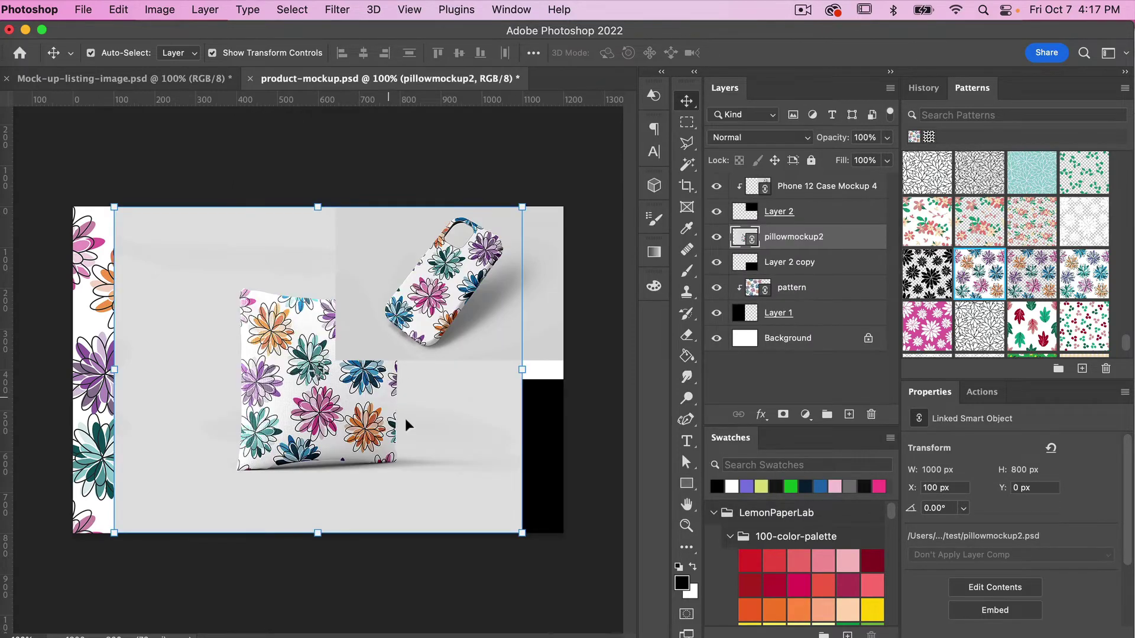
# Step: Scale the pillow mockup down to about 618 × 494 px over the lower black rectangle and clip it to Layer 2 copy
pyautogui.click(113, 207)
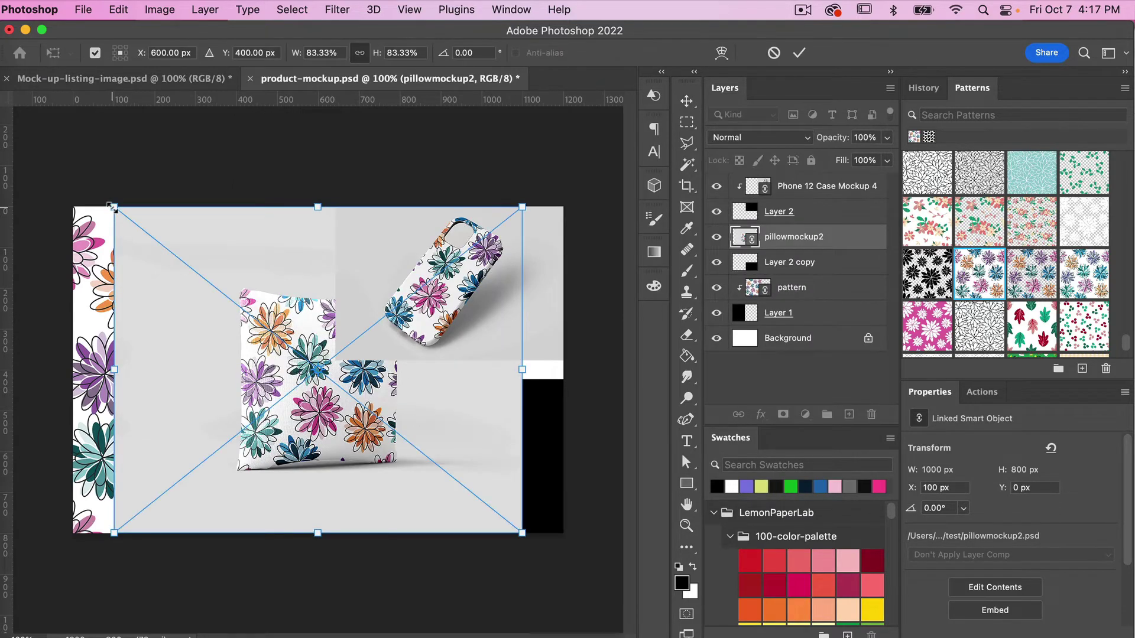
pyautogui.moveTo(113, 207); pyautogui.dragTo(270, 331)
pyautogui.moveTo(483, 427); pyautogui.dragTo(538, 436)
pyautogui.click(799, 53)
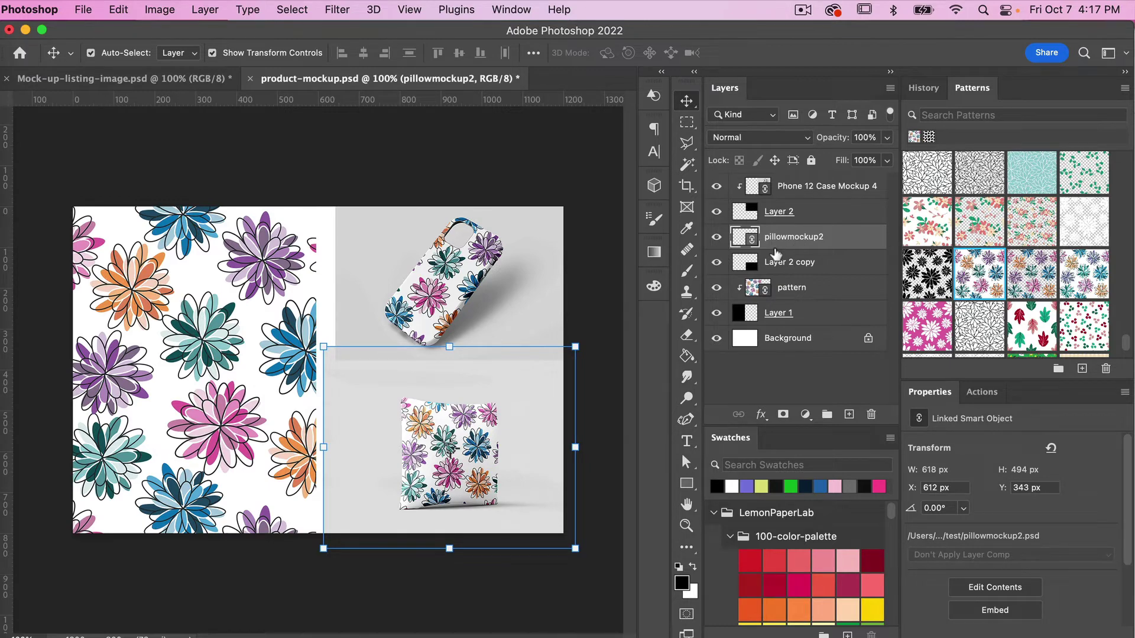
pyautogui.keyDown('alt'); pyautogui.click(776, 250); pyautogui.keyUp('alt')
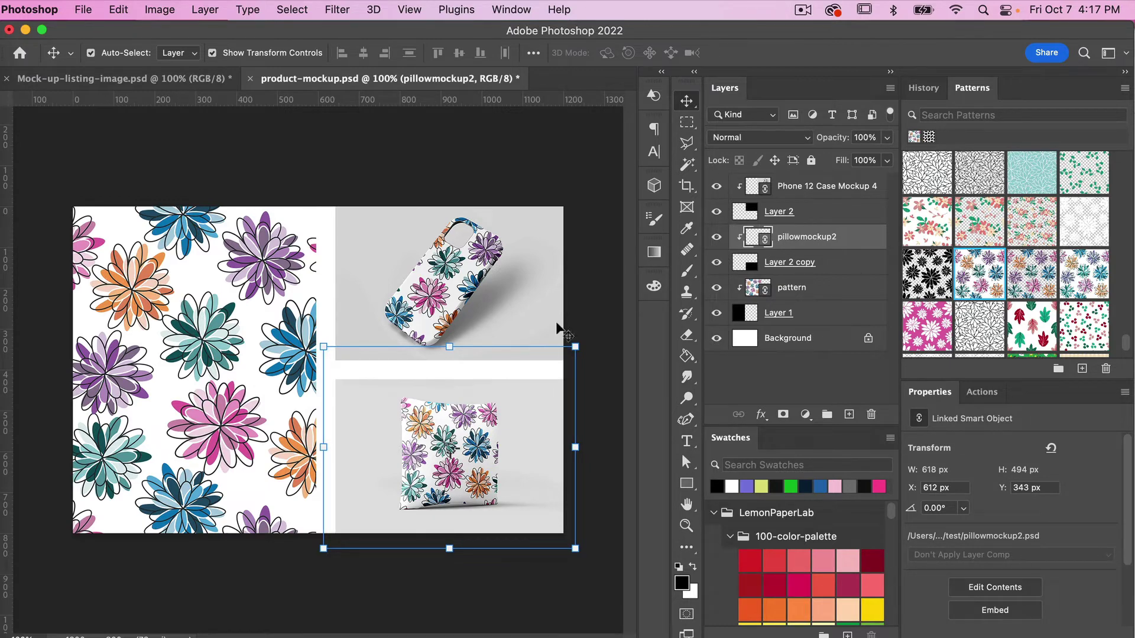
# Step: Enlarge the clipped pillow mockup to about 689 × 551 px around its rectangle
pyautogui.moveTo(324, 347); pyautogui.dragTo(310, 337)
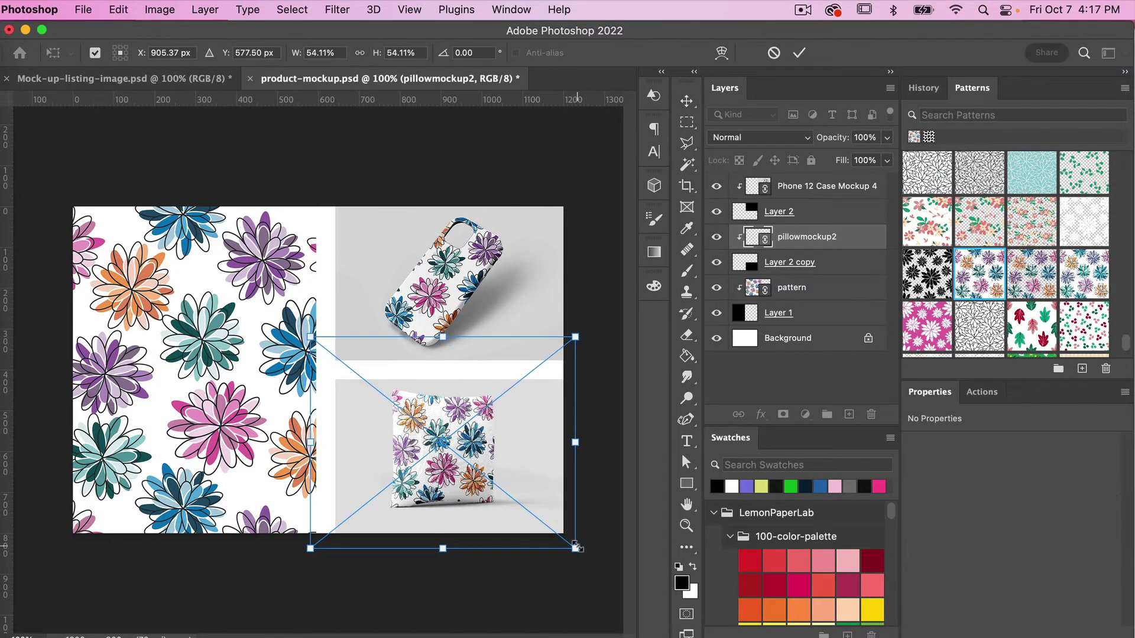
pyautogui.moveTo(577, 549); pyautogui.dragTo(592, 561)
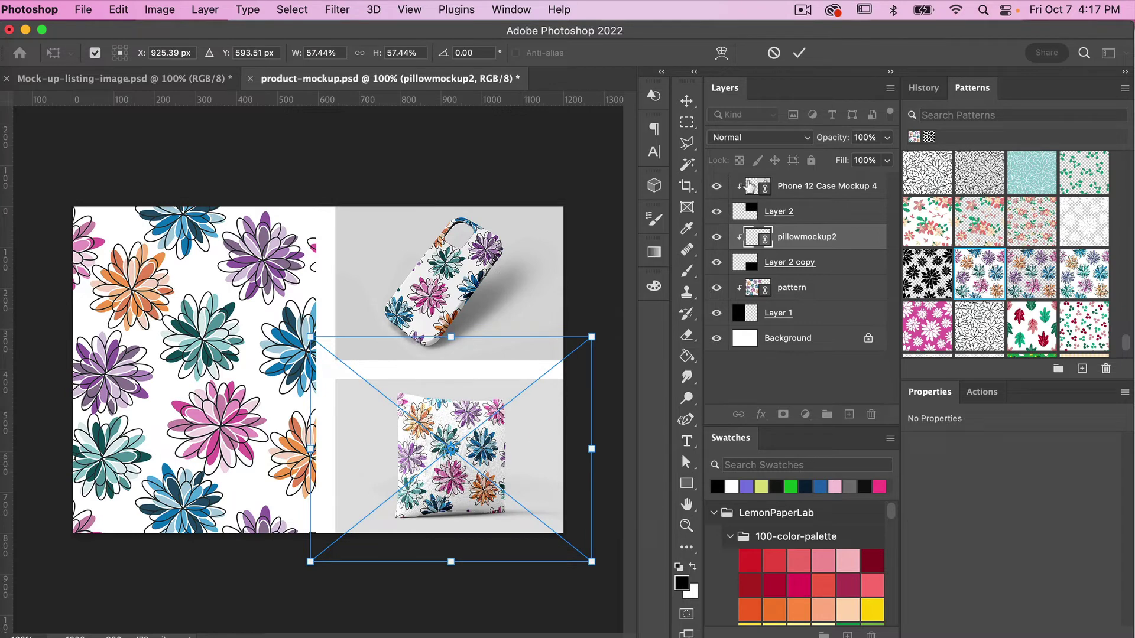
pyautogui.click(799, 53)
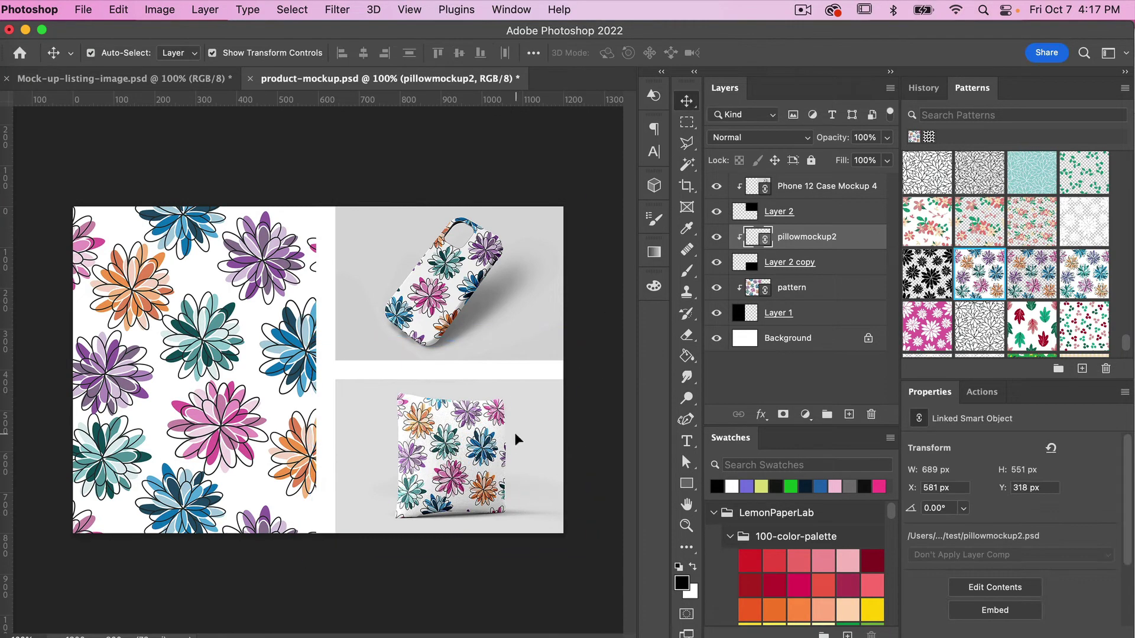
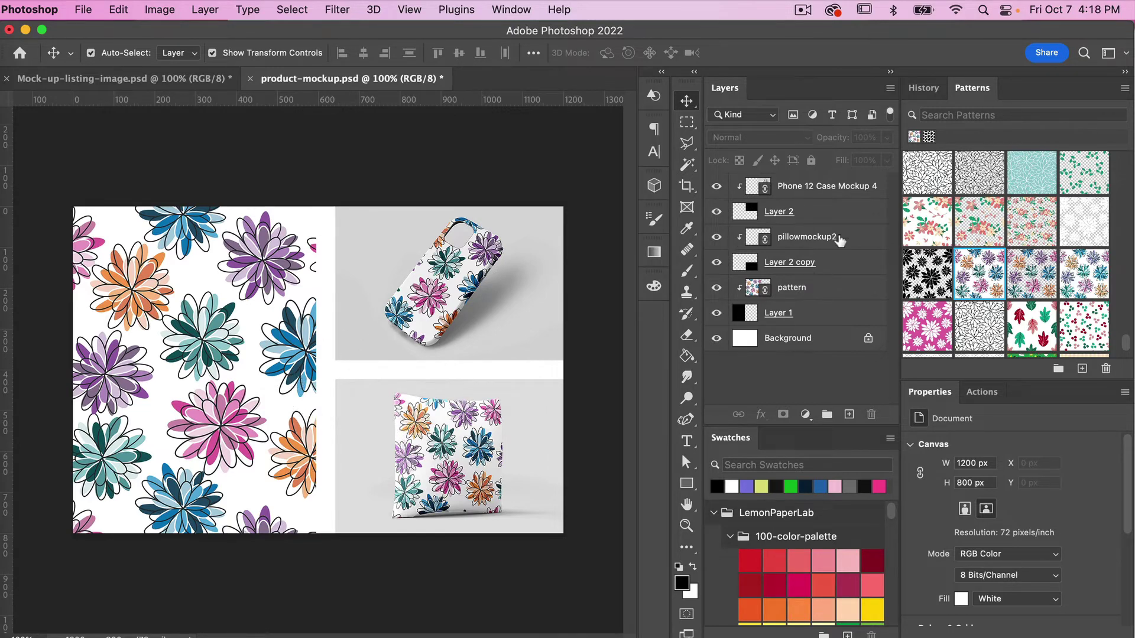
# Step: Open the linked pattern layer's source file and switch its pattern fill to the olive floral with red, peach and cream flowers
pyautogui.click(798, 291)
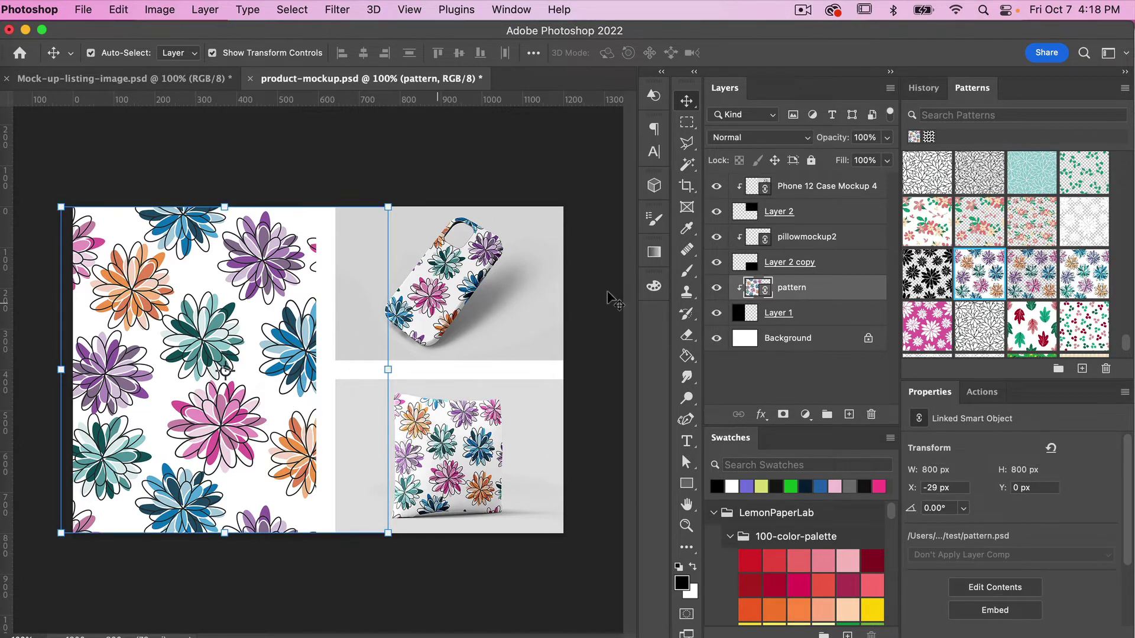
pyautogui.doubleClick(763, 294)
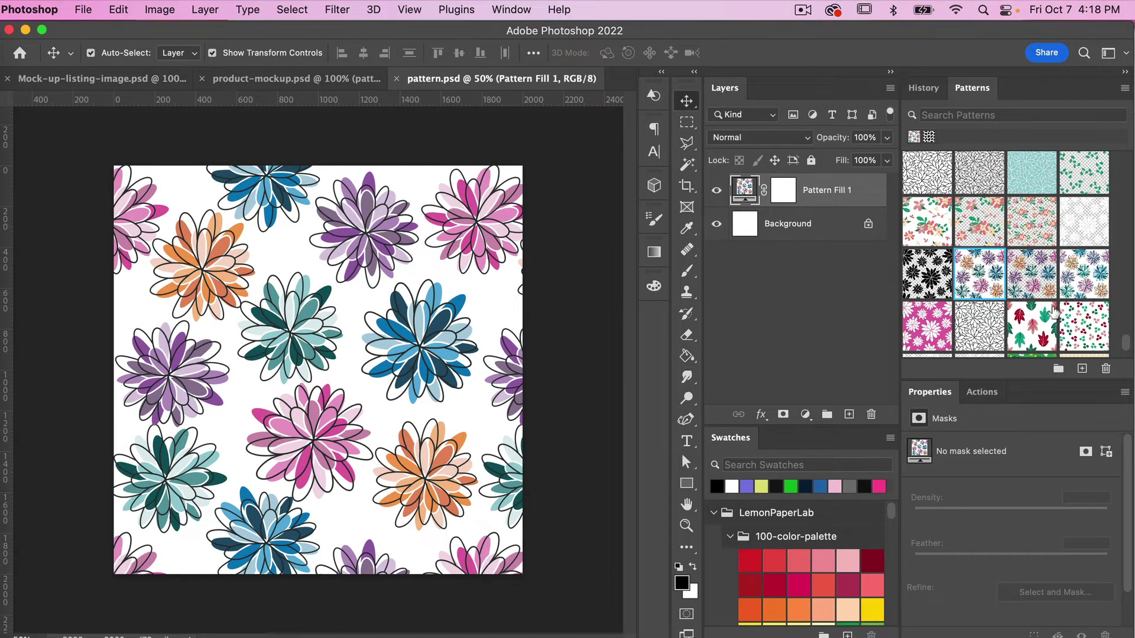
pyautogui.scroll(-5, 1047, 312)
pyautogui.scroll(6, 1052, 311)
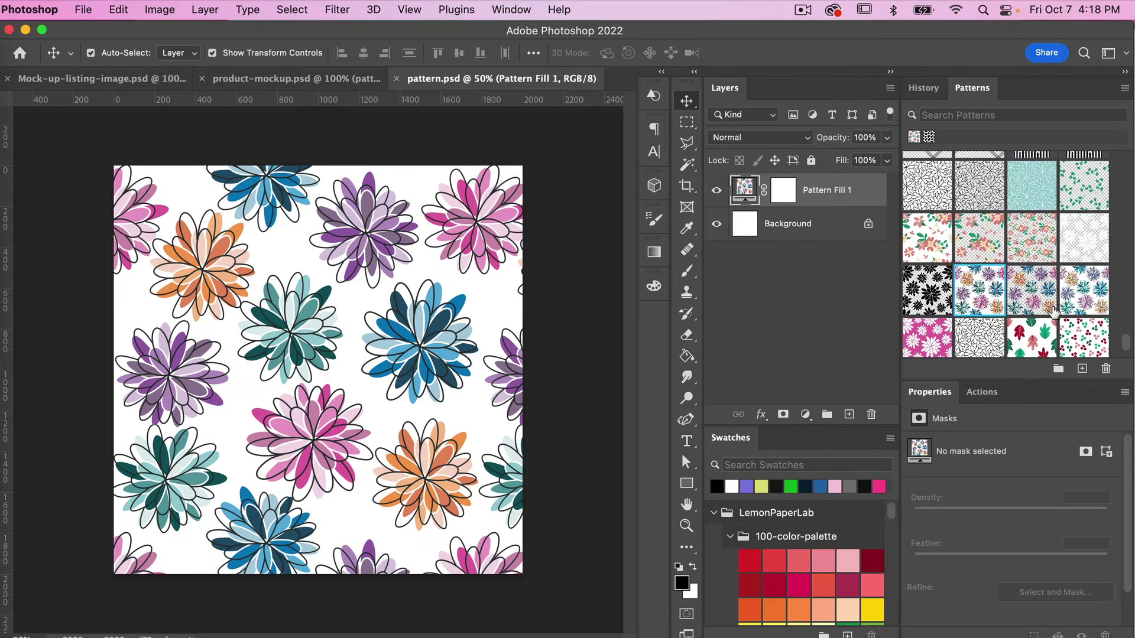
pyautogui.scroll(-6, 1056, 310)
pyautogui.scroll(5, 1055, 310)
pyautogui.scroll(-5, 1054, 312)
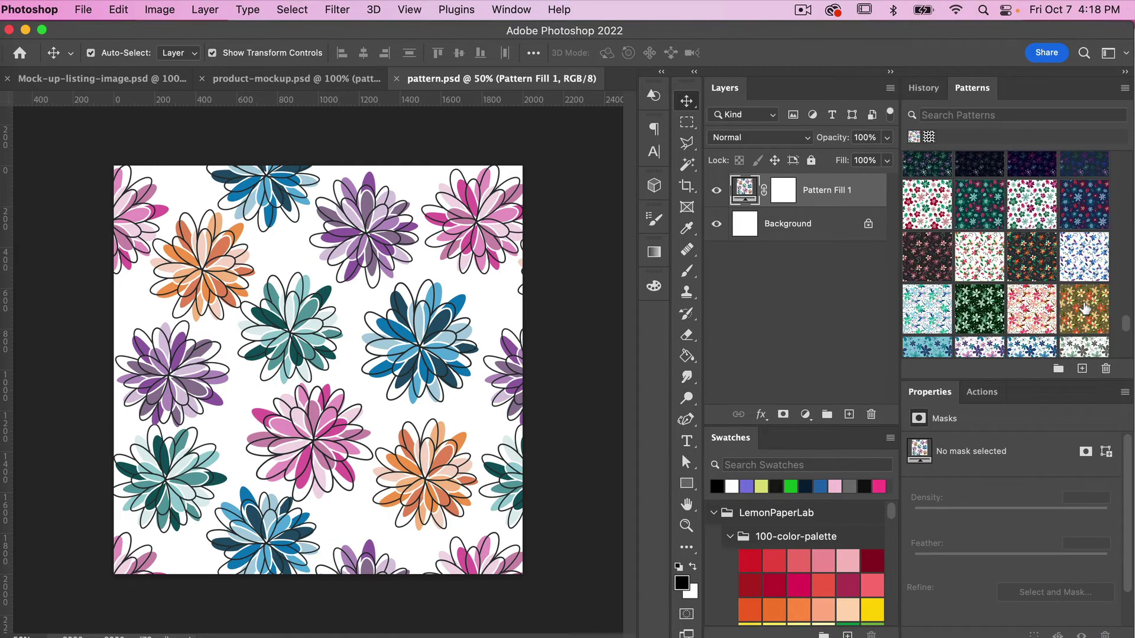
pyautogui.click(1083, 306)
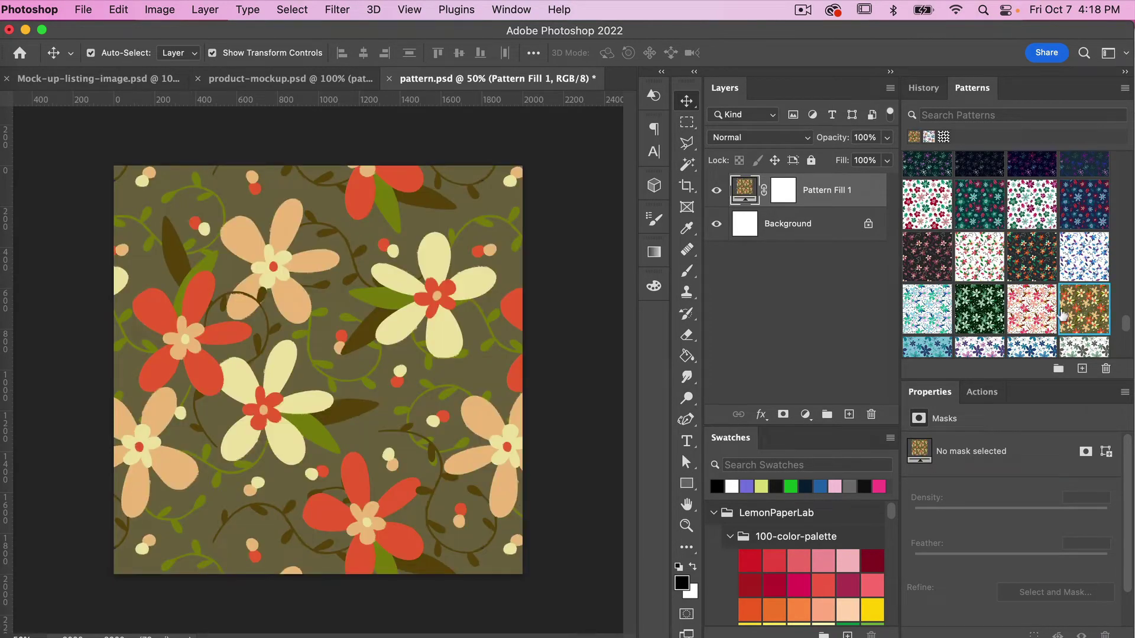
# Step: Set the pattern fill's scale to 30% and save and close pattern.psd
pyautogui.doubleClick(746, 189)
pyautogui.click(734, 326)
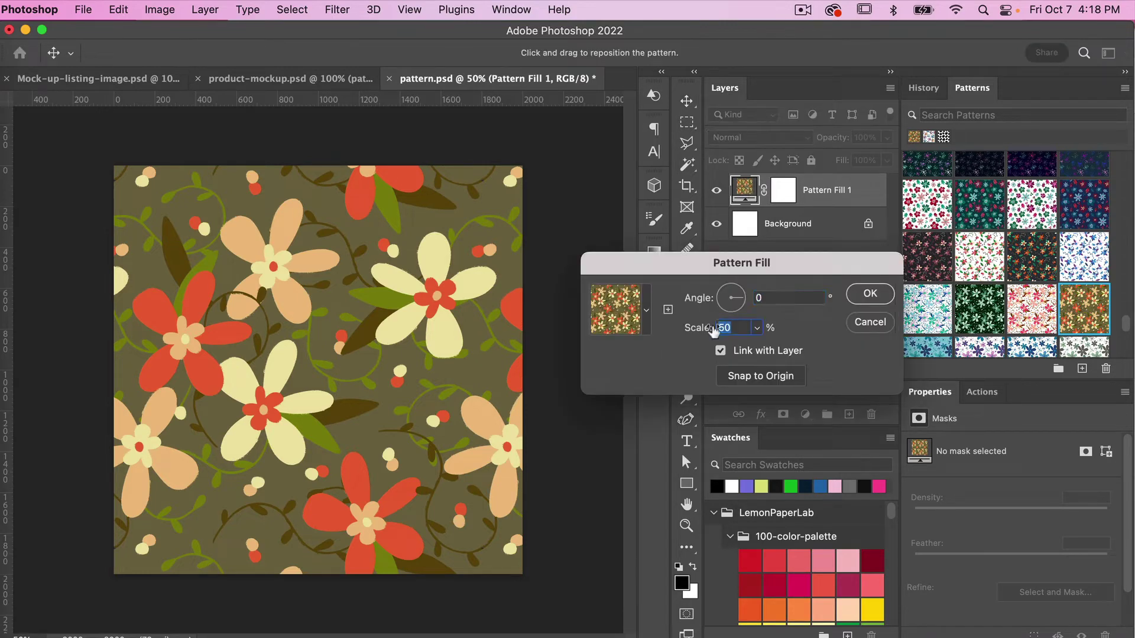
pyautogui.write('30')
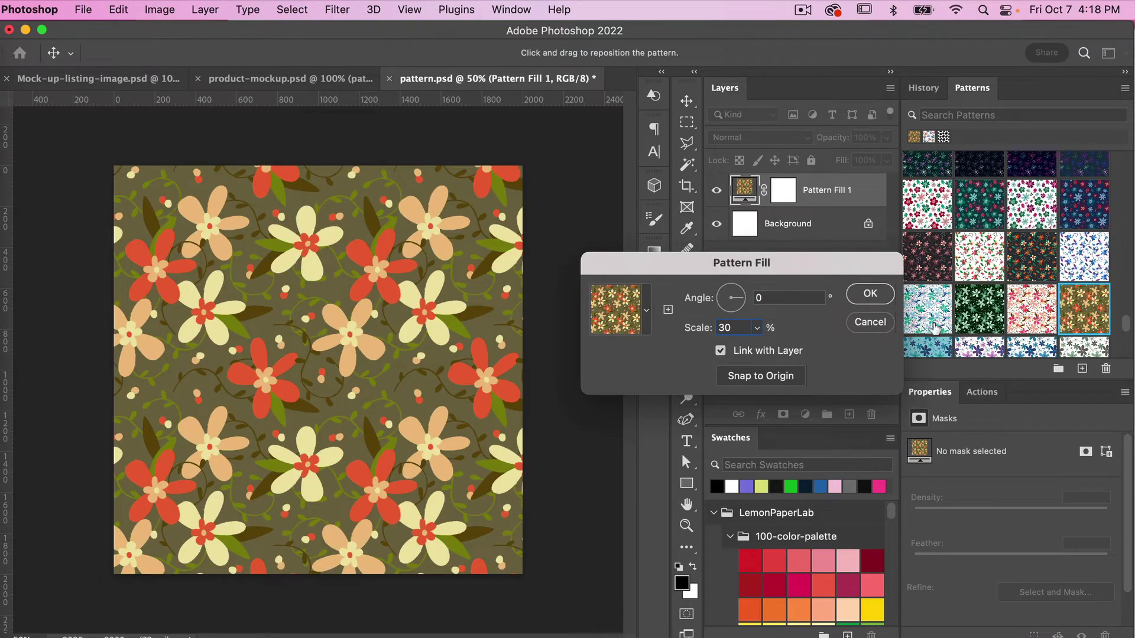
pyautogui.click(870, 294)
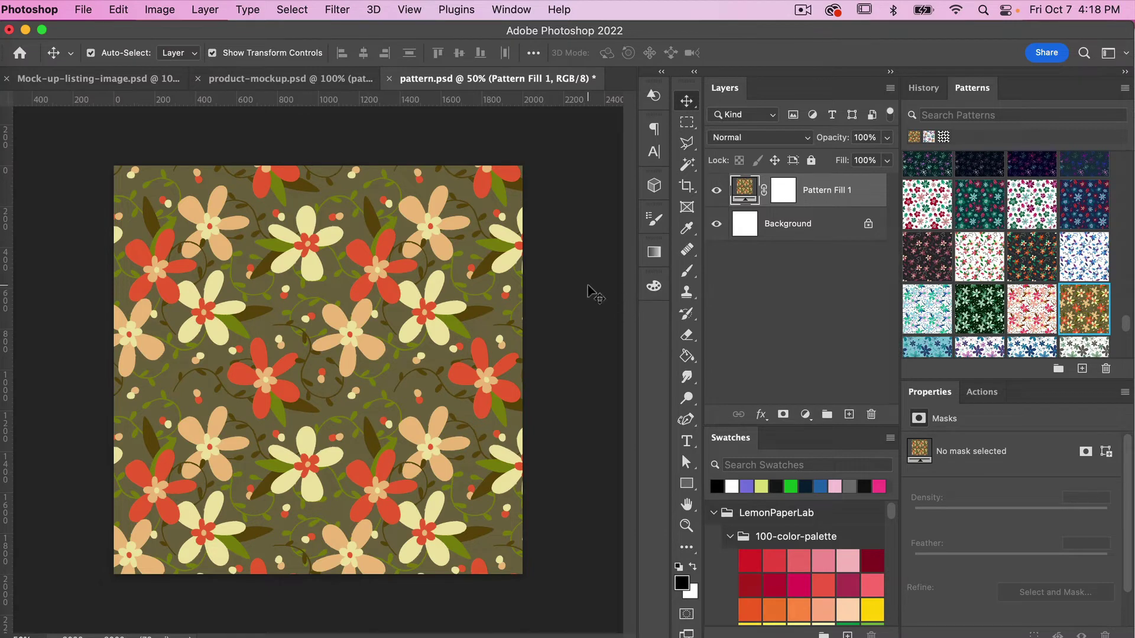
pyautogui.press('super+s')
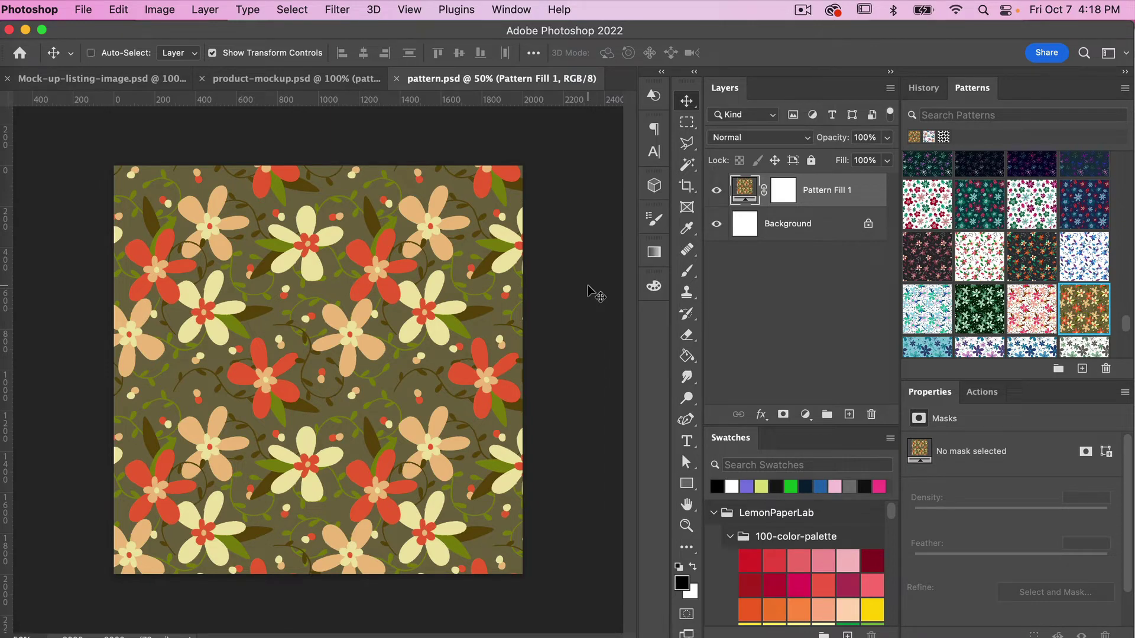
pyautogui.press('super+w')
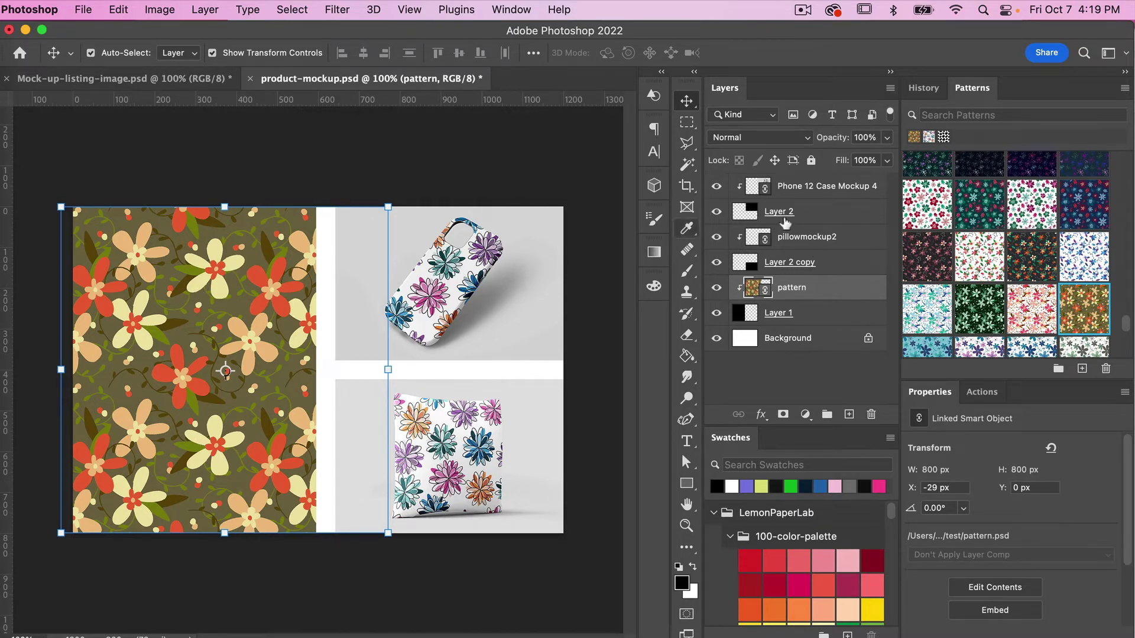
# Step: Open the design smart object inside the linked Phone 12 Case Mockup 4 and update its pattern layer's modified content
pyautogui.click(809, 197)
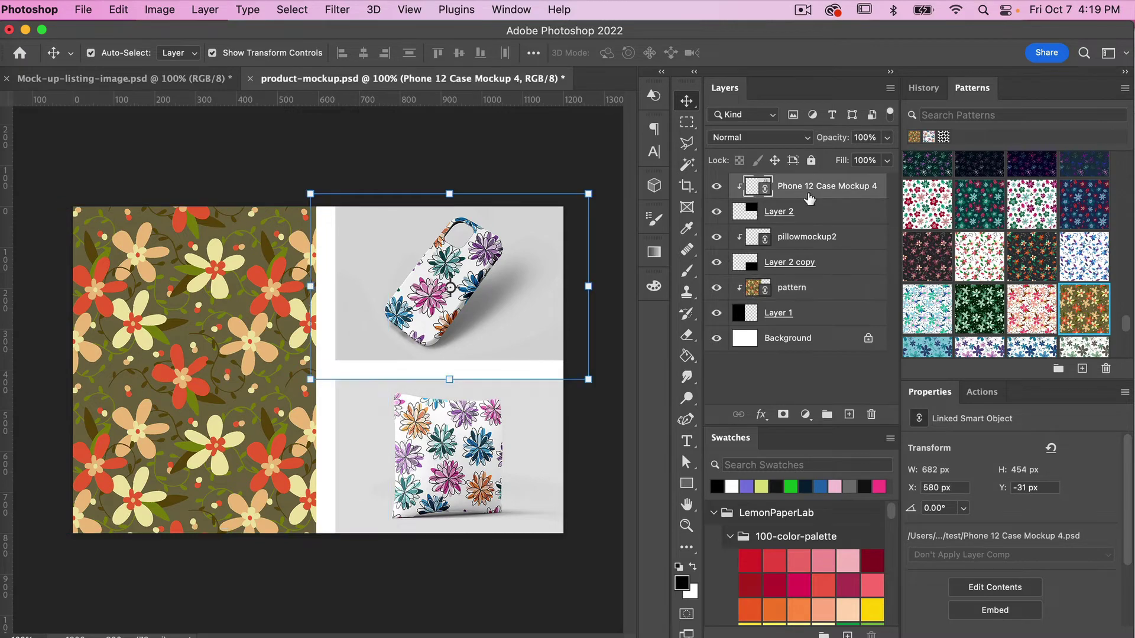
pyautogui.doubleClick(766, 194)
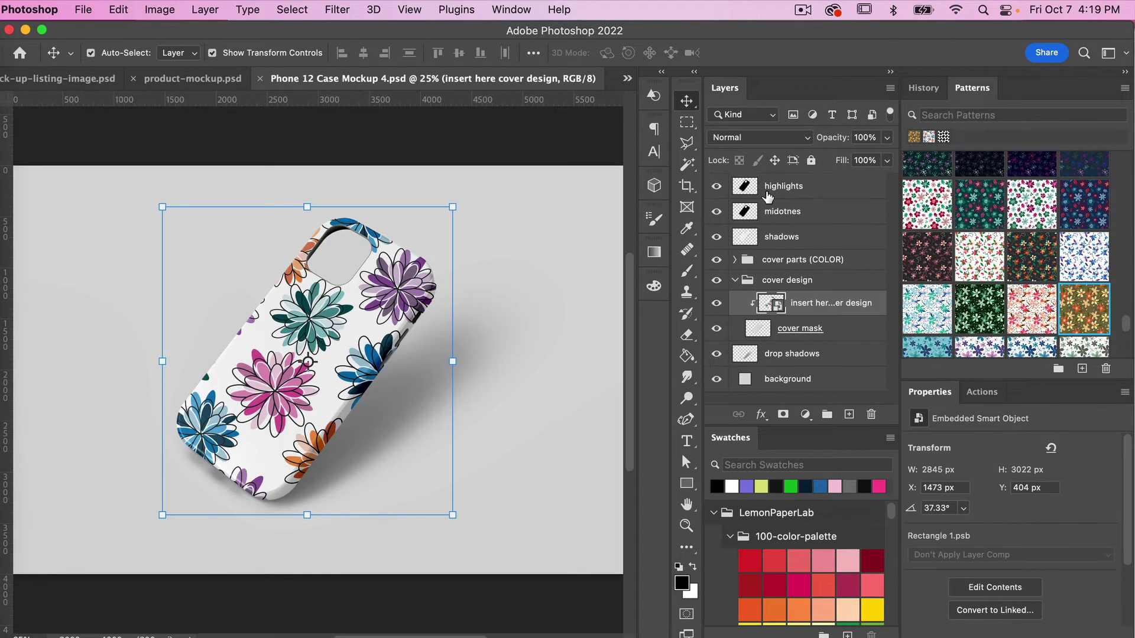
pyautogui.doubleClick(774, 305)
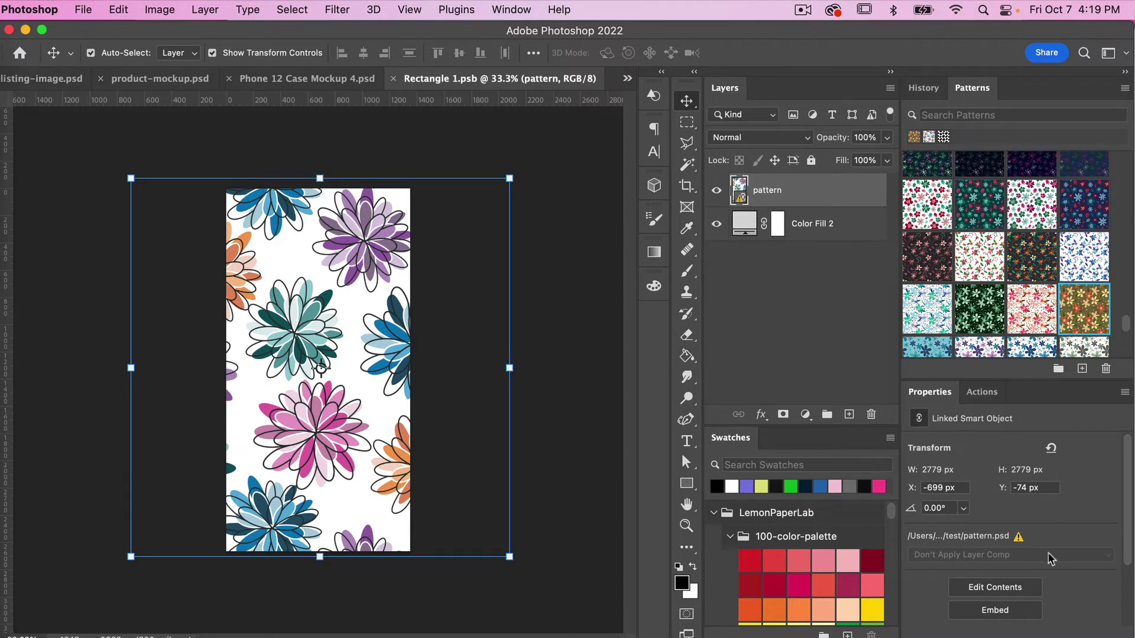
pyautogui.click(512, 12)
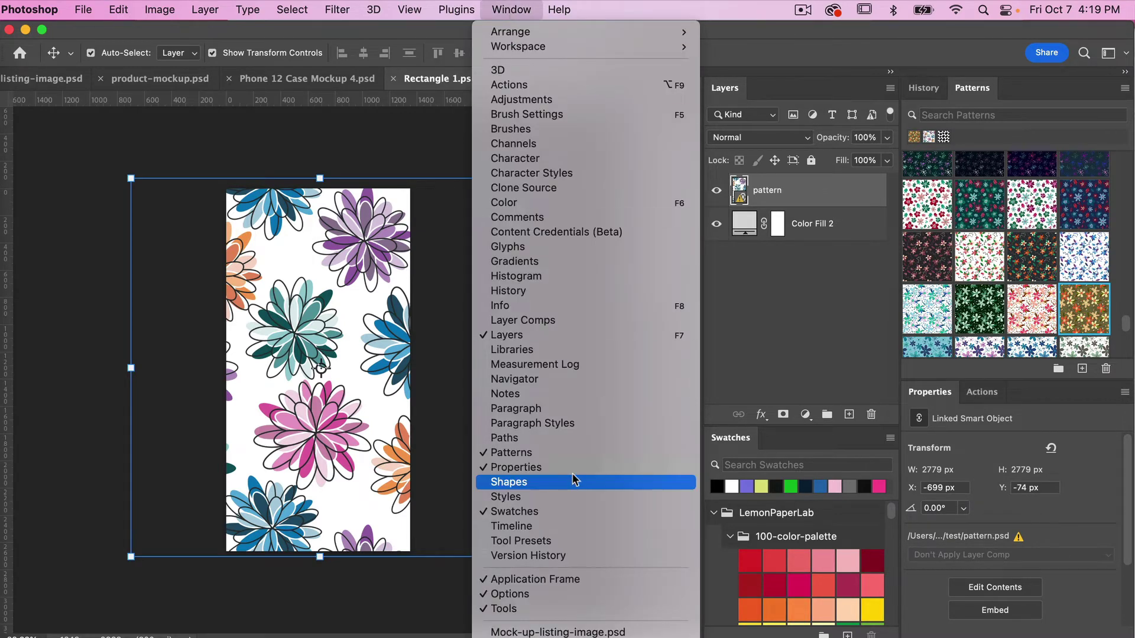
pyautogui.click(1102, 509)
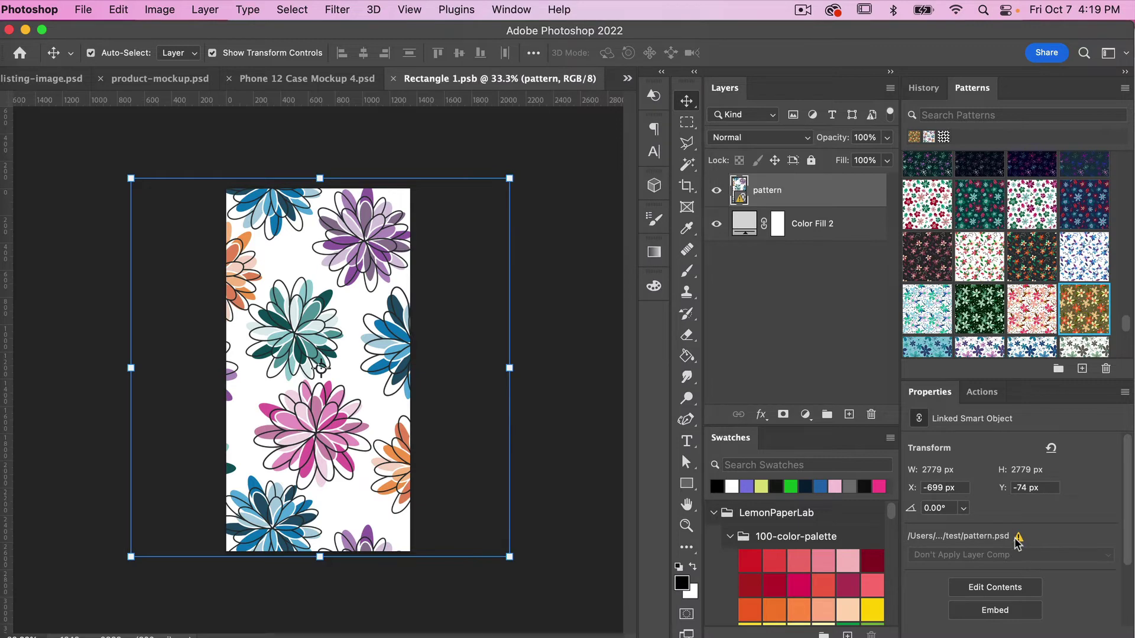
pyautogui.click(1017, 537)
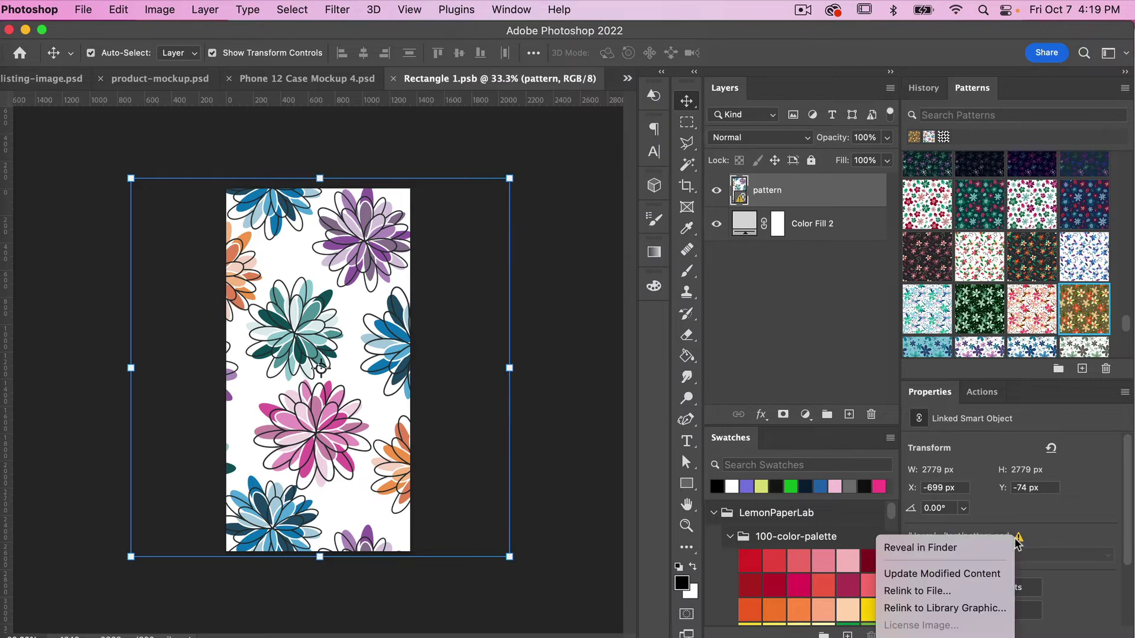
pyautogui.click(967, 575)
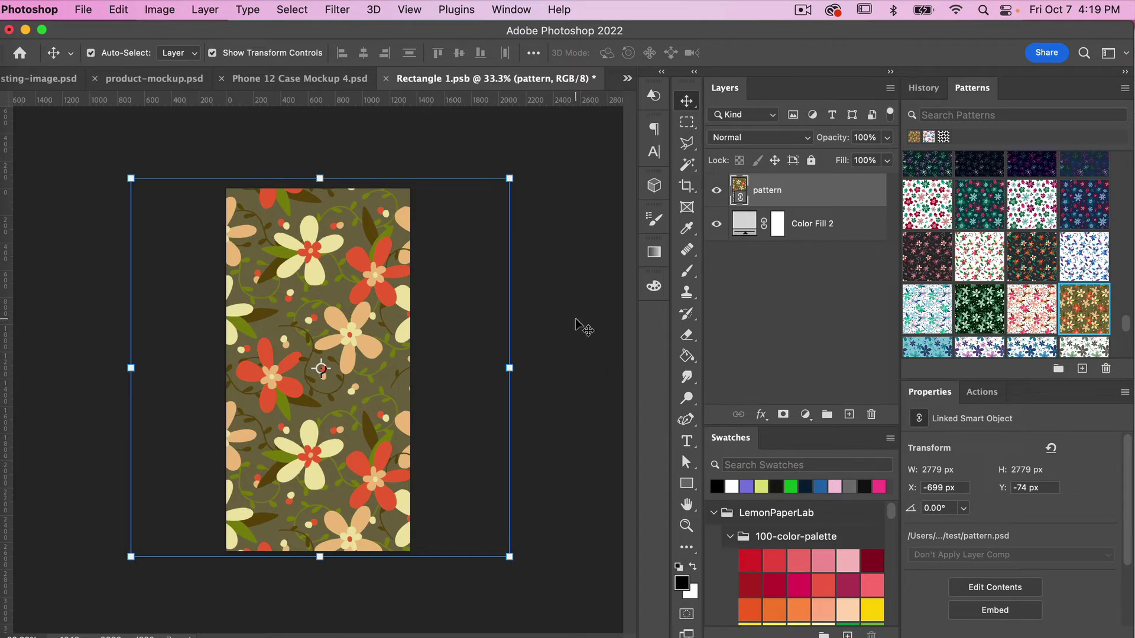
# Step: Save and close the phone case's design file and Phone 12 Case Mockup 4.psd to refresh the case in product-mockup.psd
pyautogui.press('super+s')
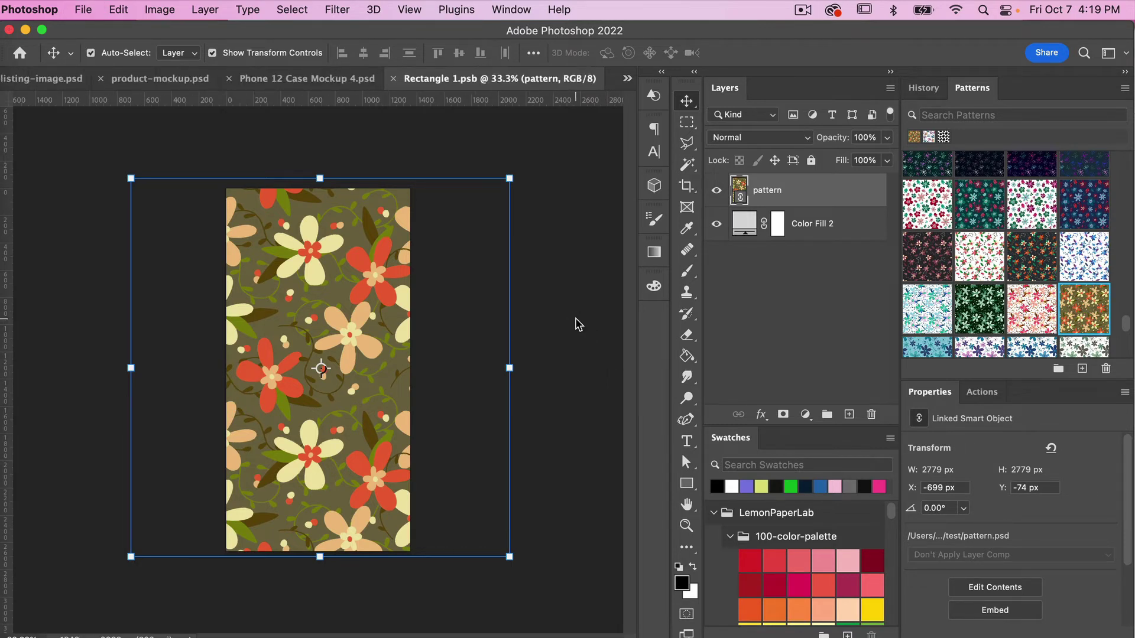
pyautogui.press('super+w')
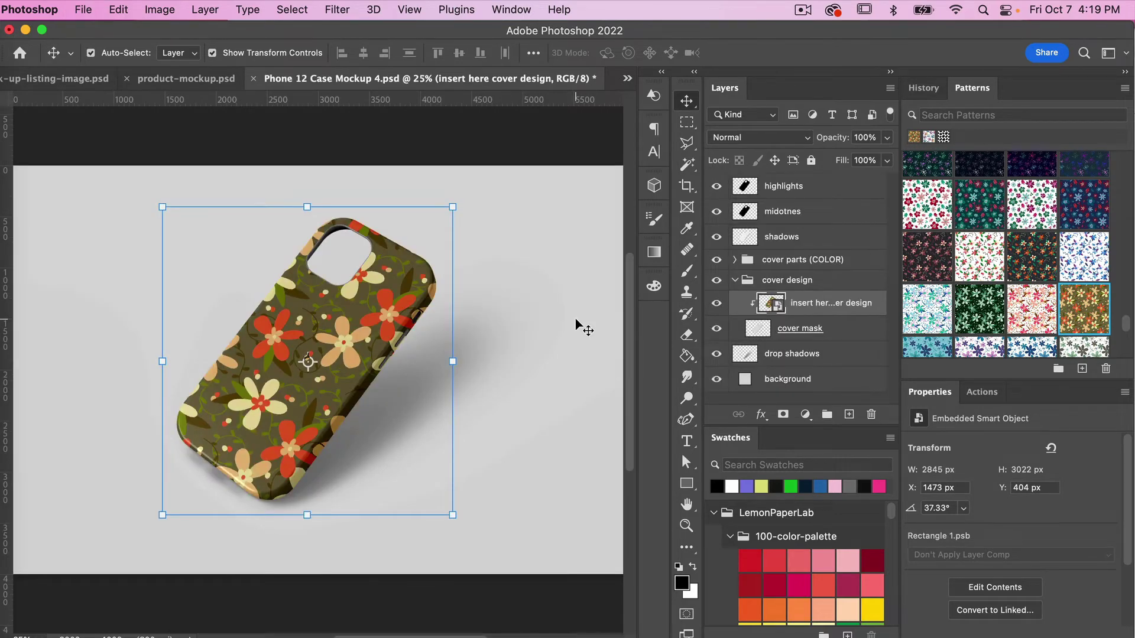
pyautogui.press('super+s')
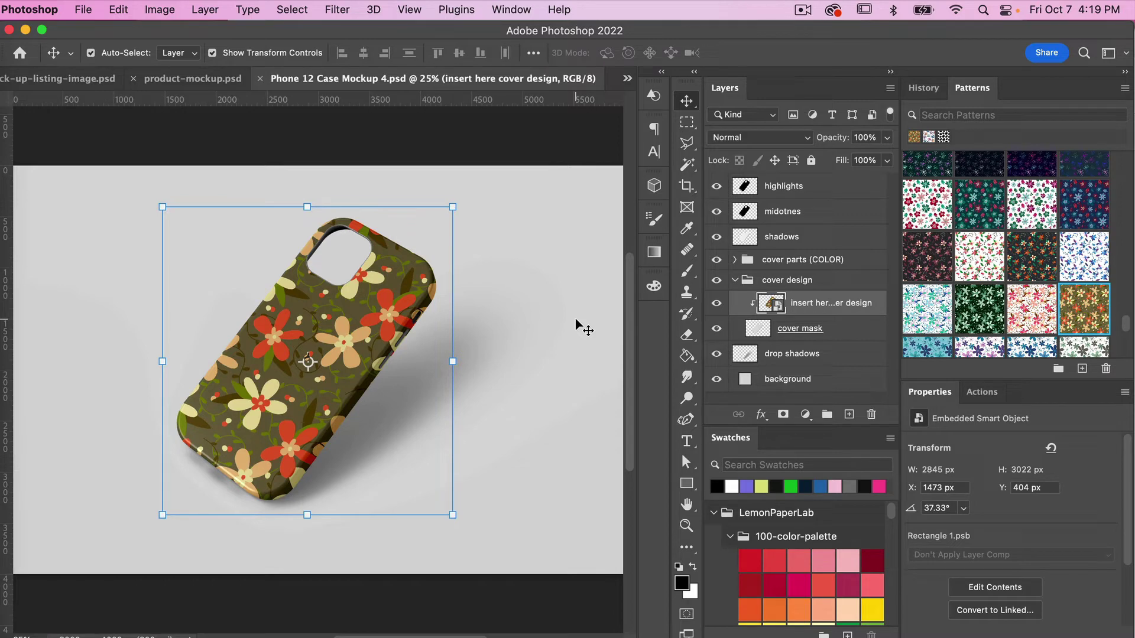
pyautogui.press('super+w')
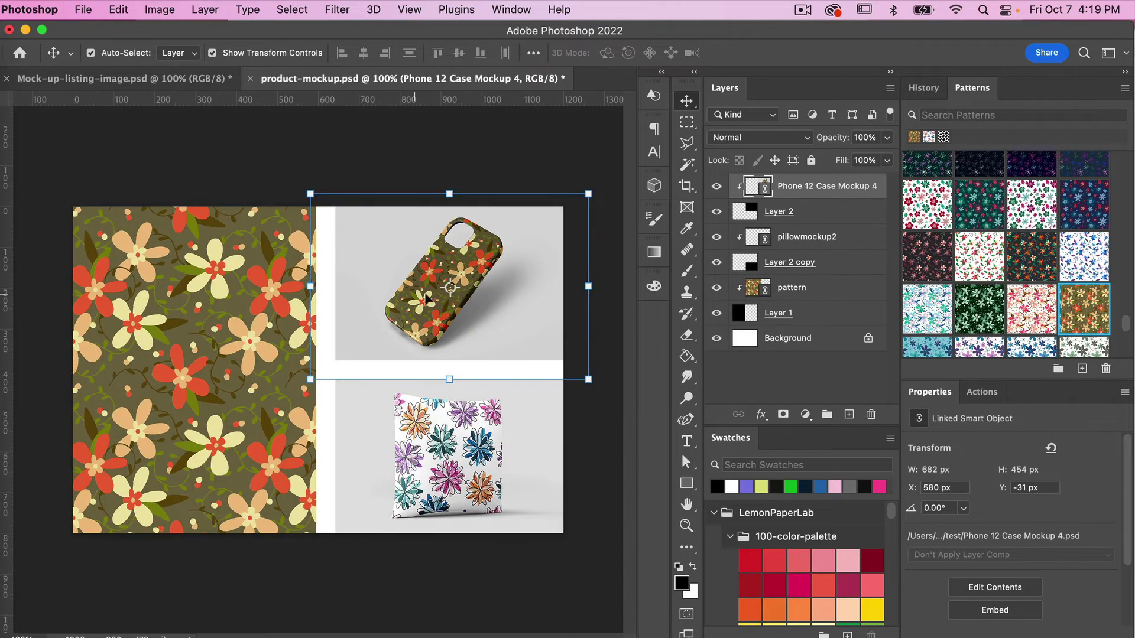
# Step: Open the design smart object inside the linked pillowmockup2 and update its pattern layer's modified content
pyautogui.click(769, 243)
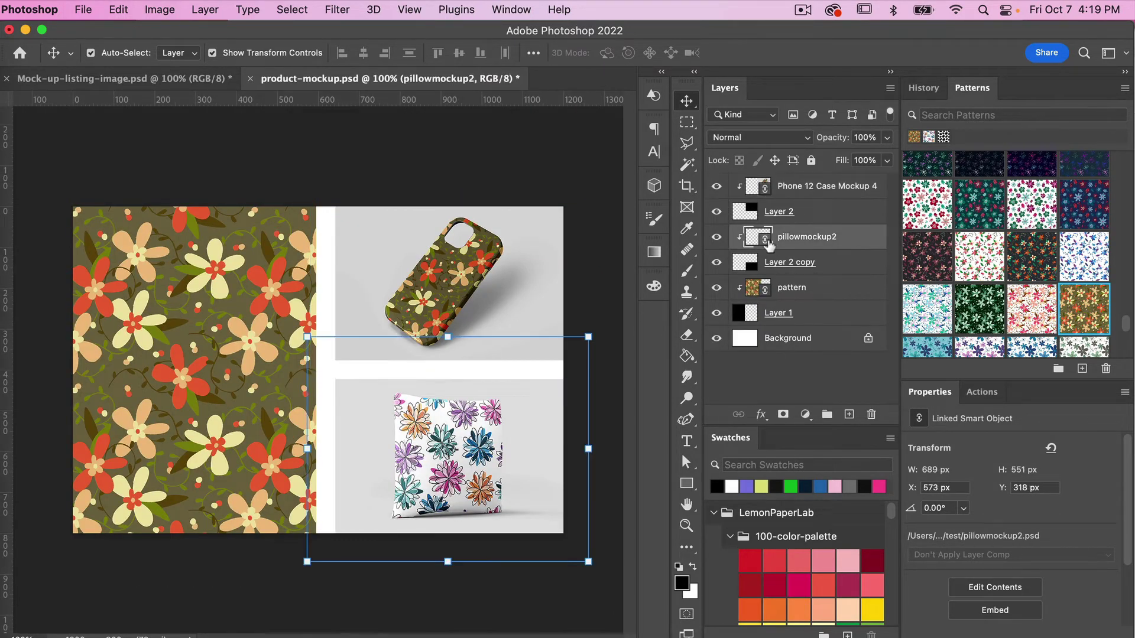
pyautogui.doubleClick(767, 242)
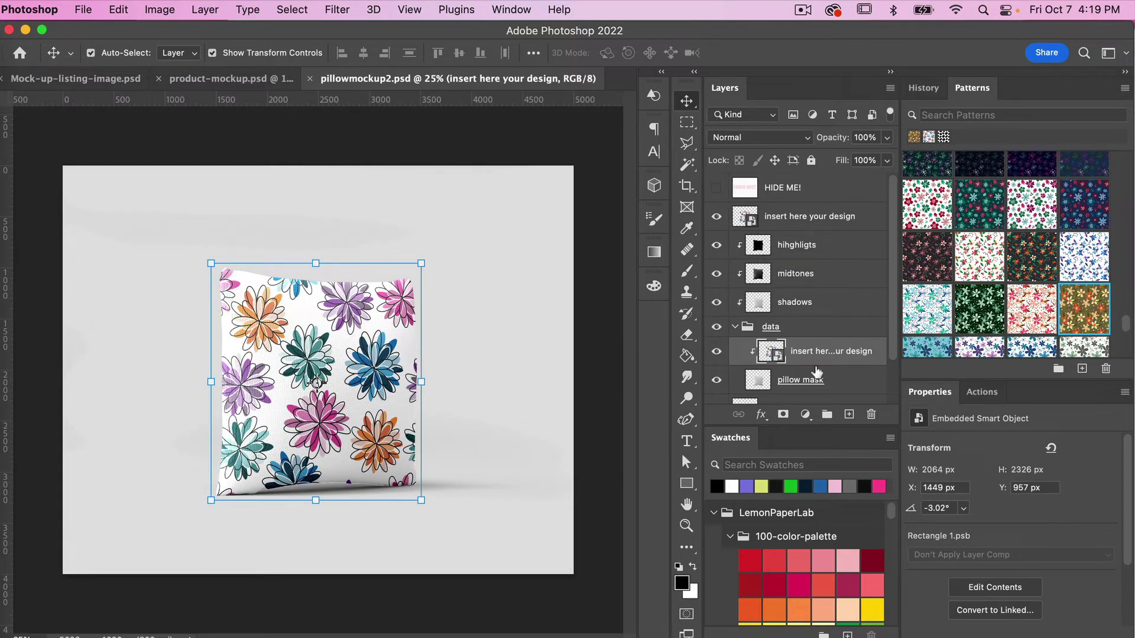
pyautogui.doubleClick(773, 355)
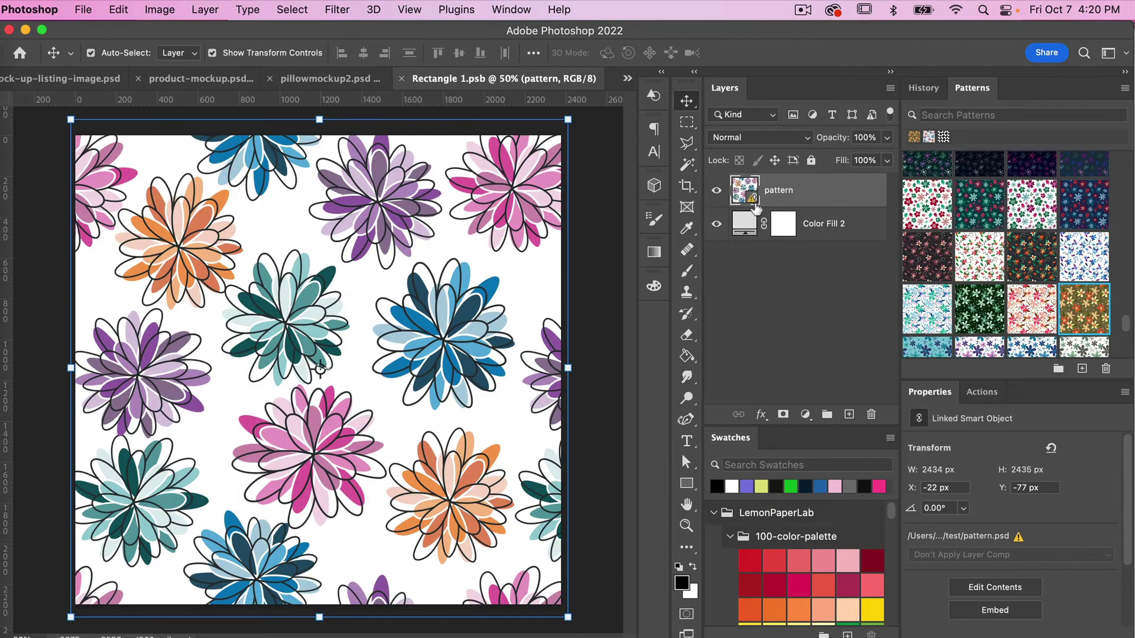
pyautogui.click(1017, 538)
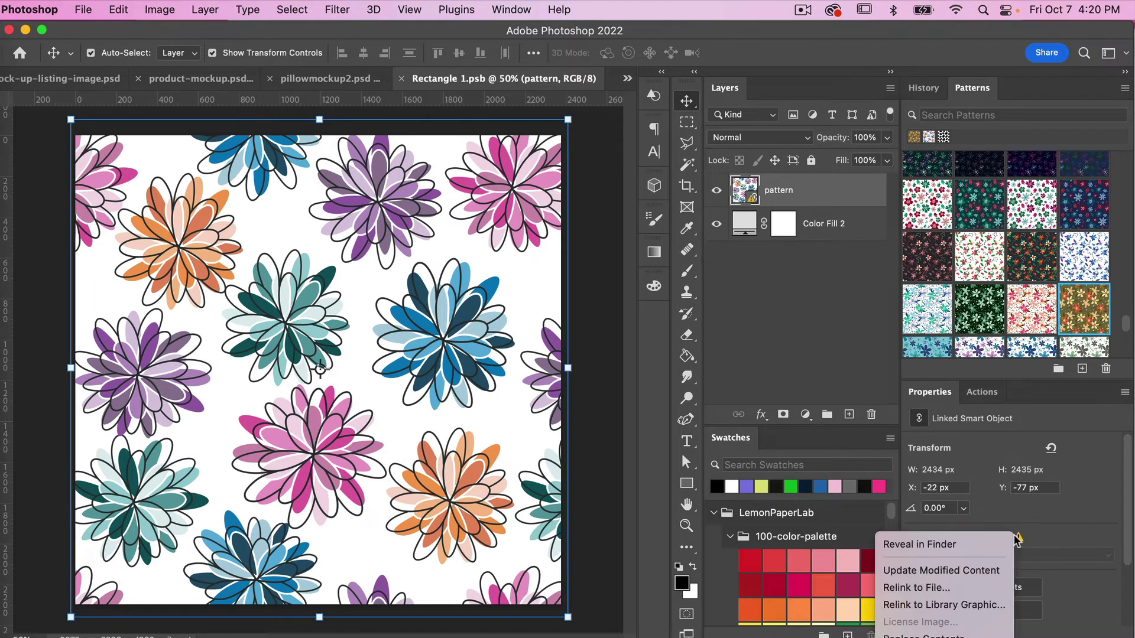
pyautogui.click(945, 570)
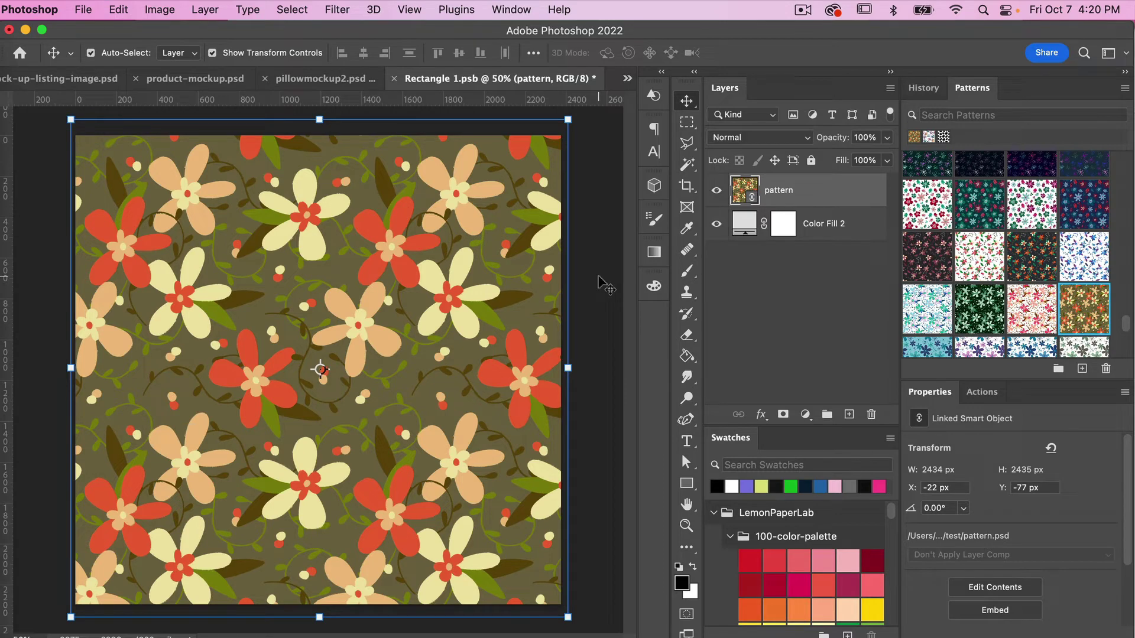
# Step: Save and close the pillow's design file and pillowmockup2.psd to refresh the pillow in product-mockup.psd
pyautogui.press('super+s')
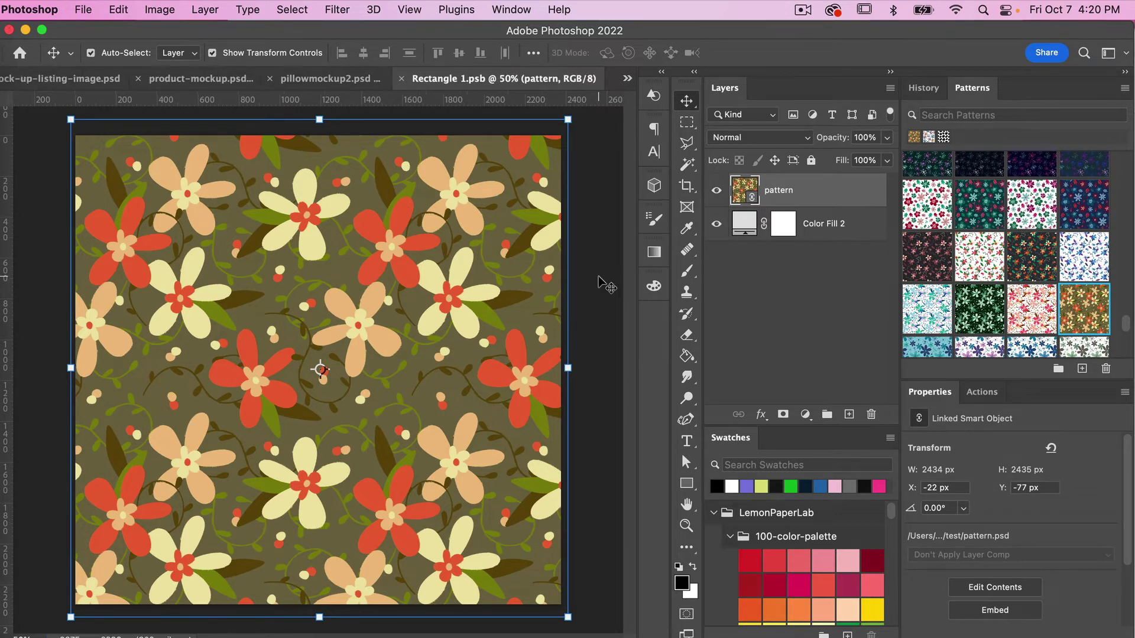
pyautogui.press('super+w')
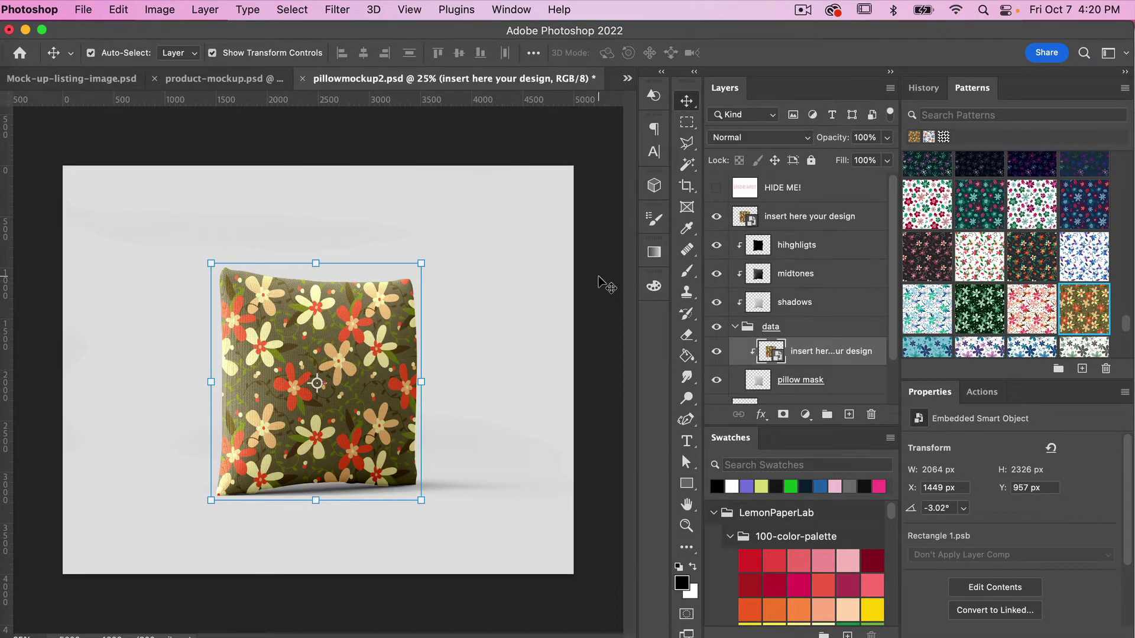
pyautogui.press('super+s')
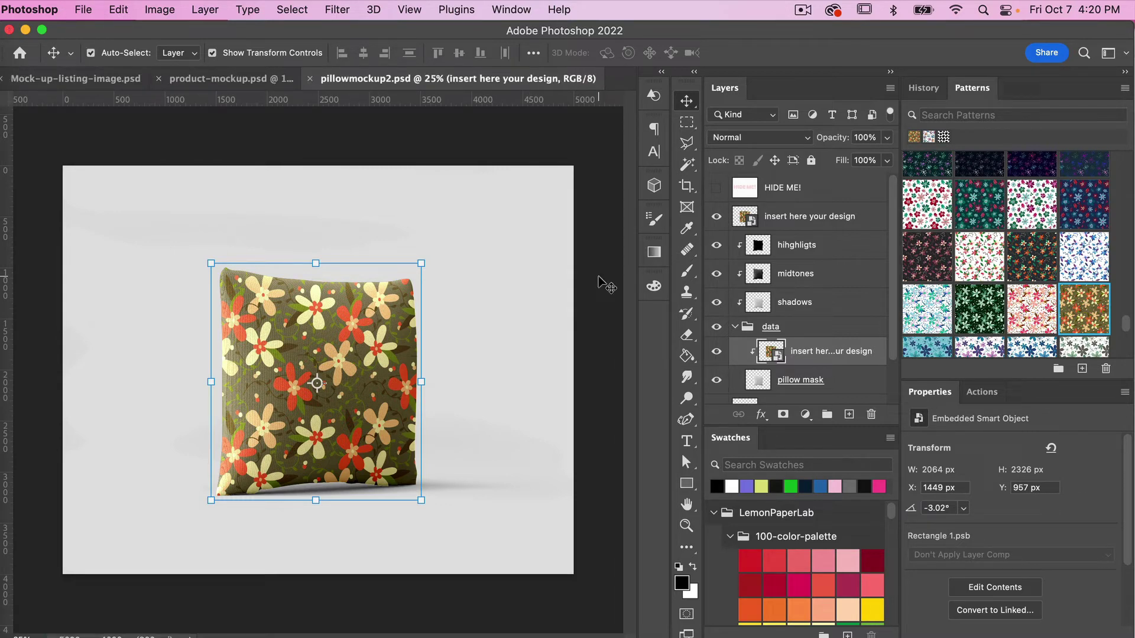
pyautogui.press('super+w')
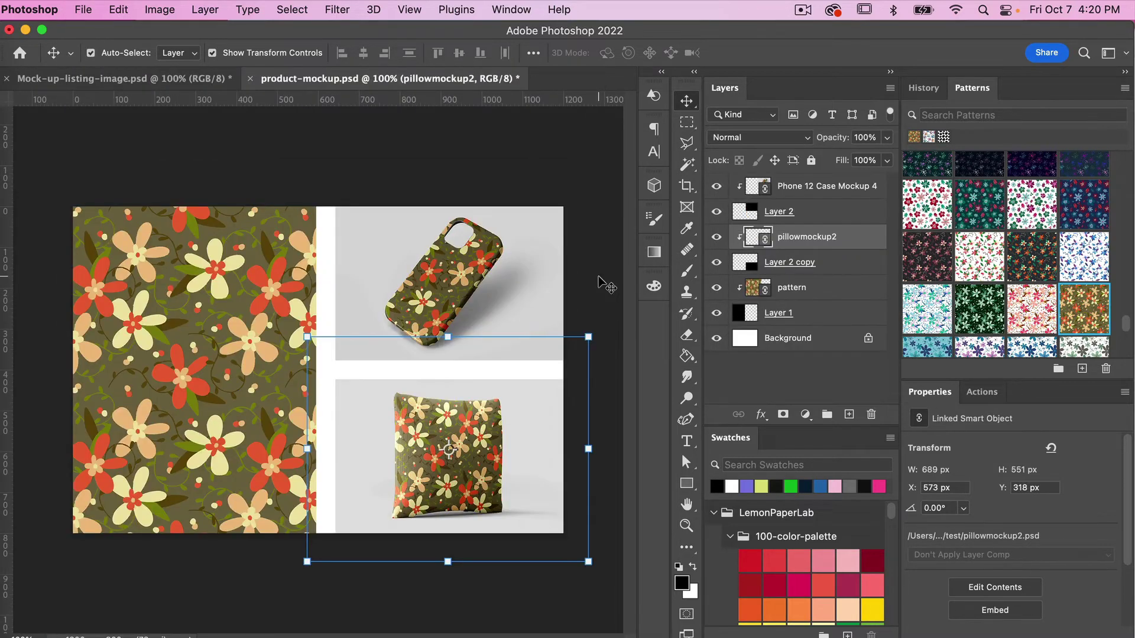
pyautogui.click(596, 237)
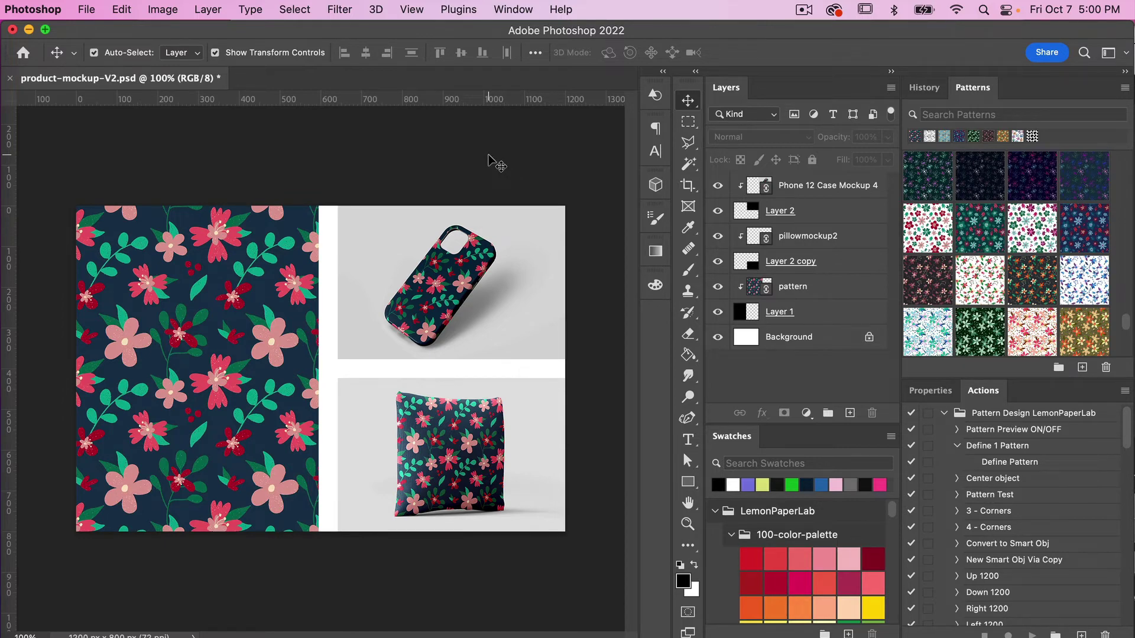
# Step: Open the pattern layer's source file from product-mockup-V2.psd, keep it open and return to the listing template
pyautogui.click(264, 325)
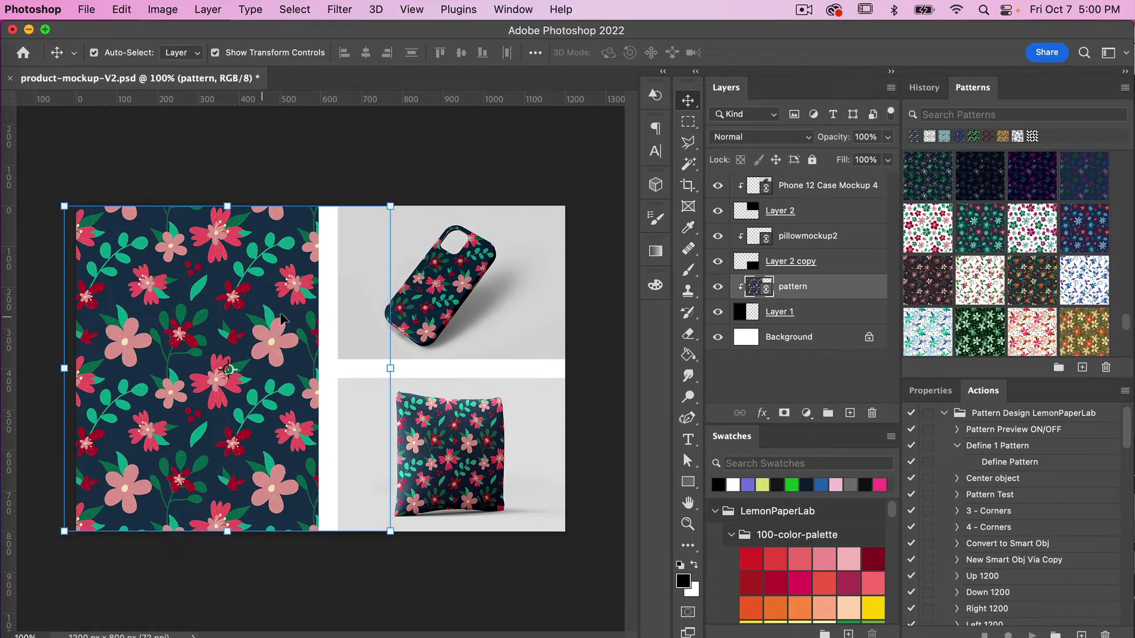
pyautogui.doubleClick(767, 290)
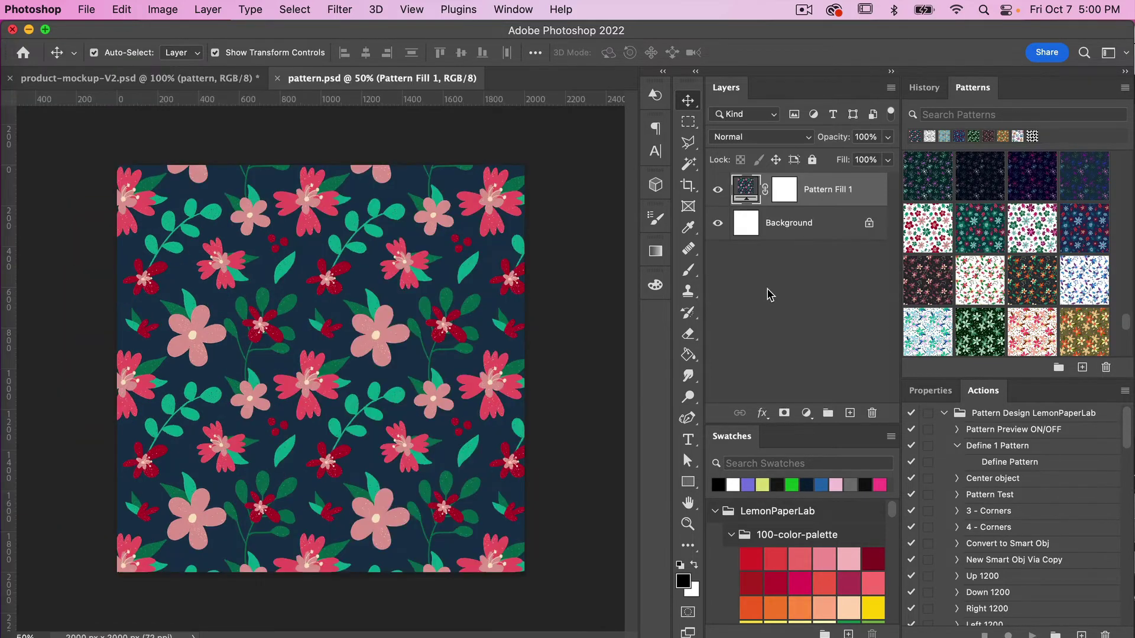
pyautogui.click(201, 79)
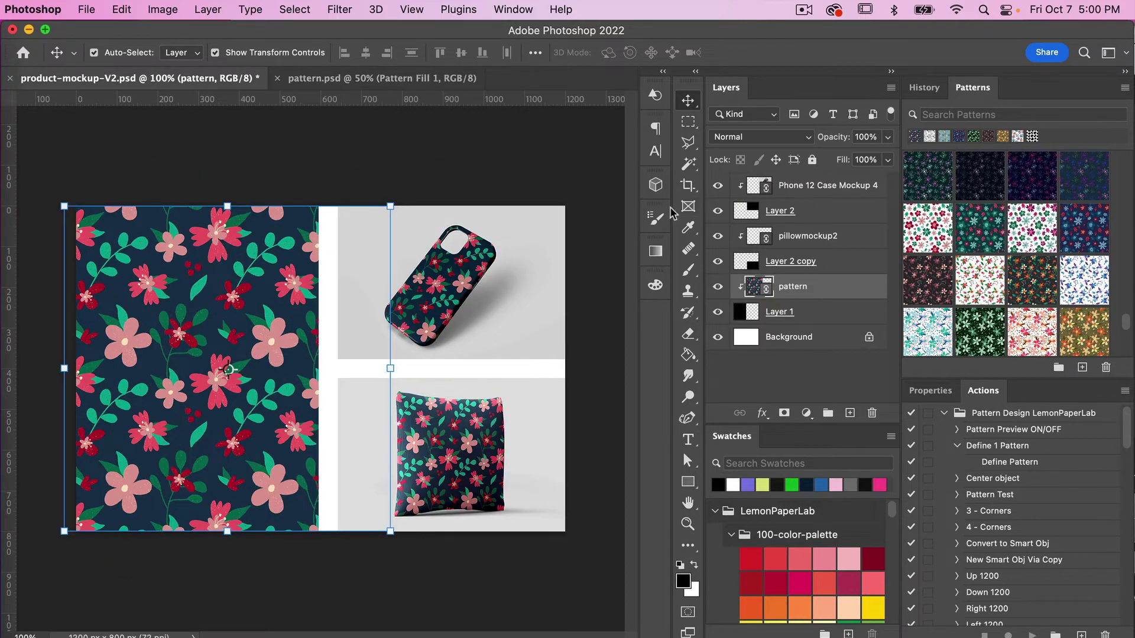
# Step: Open Phone 12 Case Mockup 4 and its cover design smart object, leave both open and return to product-mockup-V2.psd
pyautogui.click(786, 188)
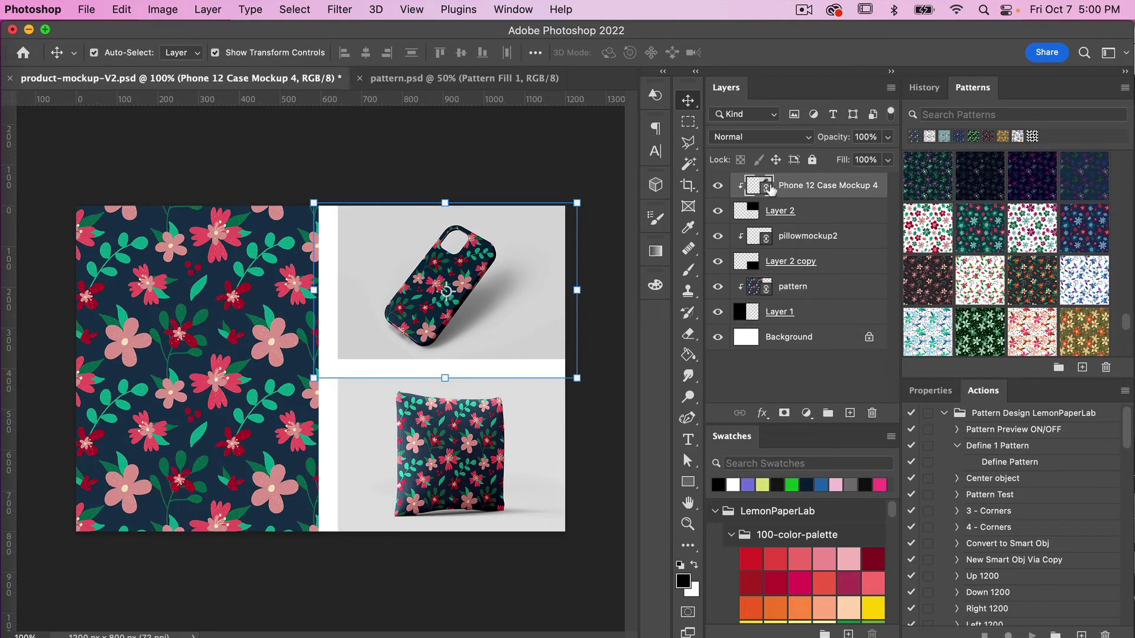
pyautogui.doubleClick(767, 188)
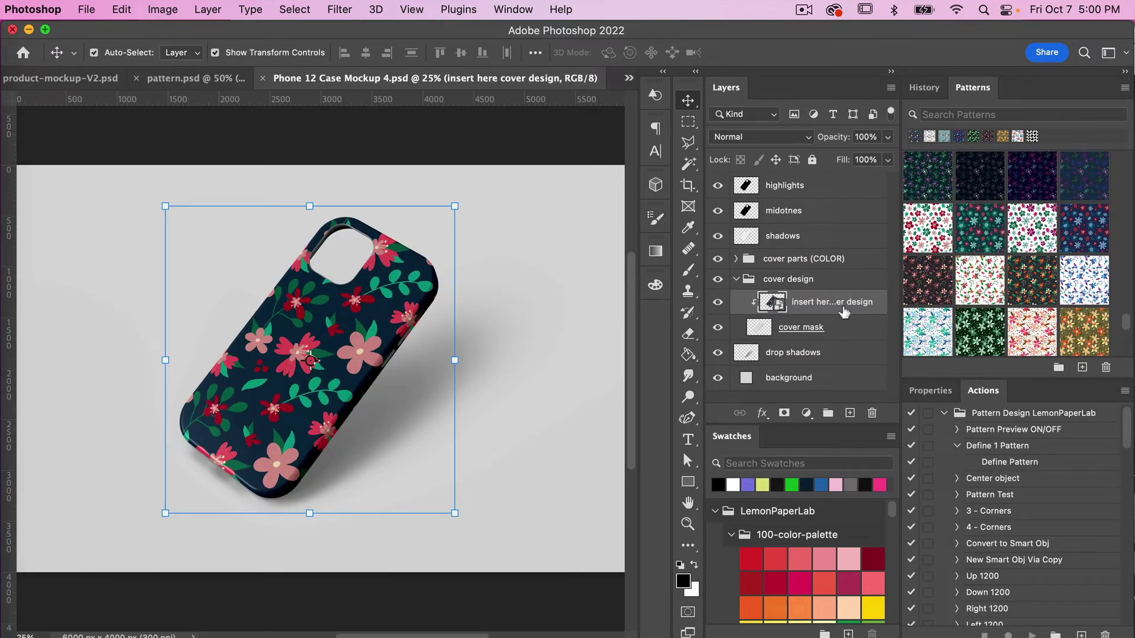
pyautogui.doubleClick(779, 303)
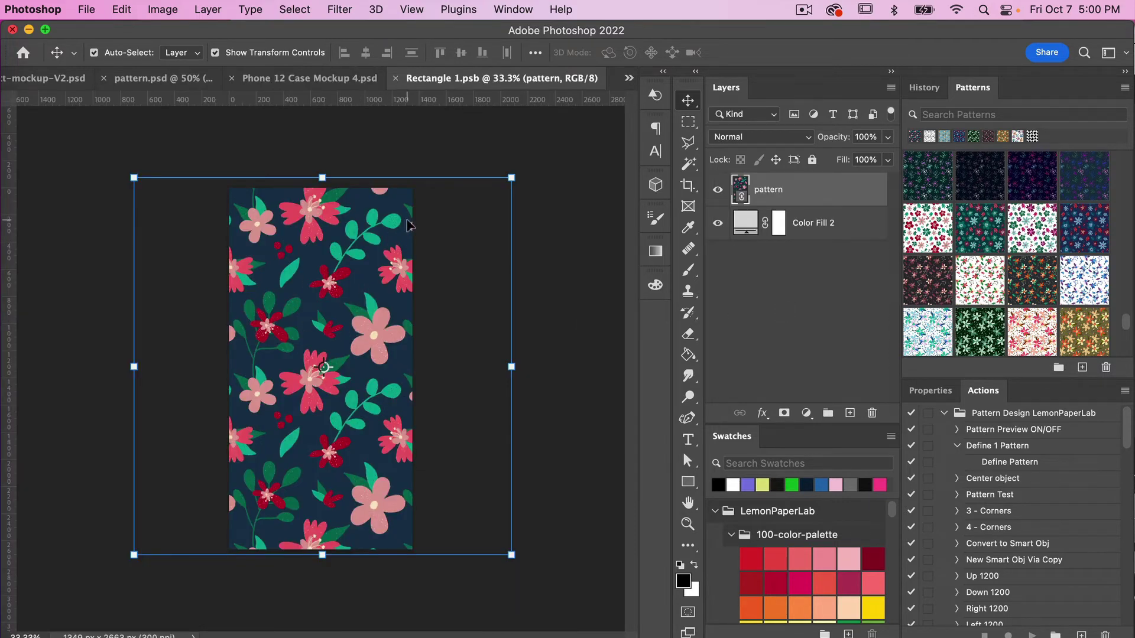
pyautogui.click(629, 79)
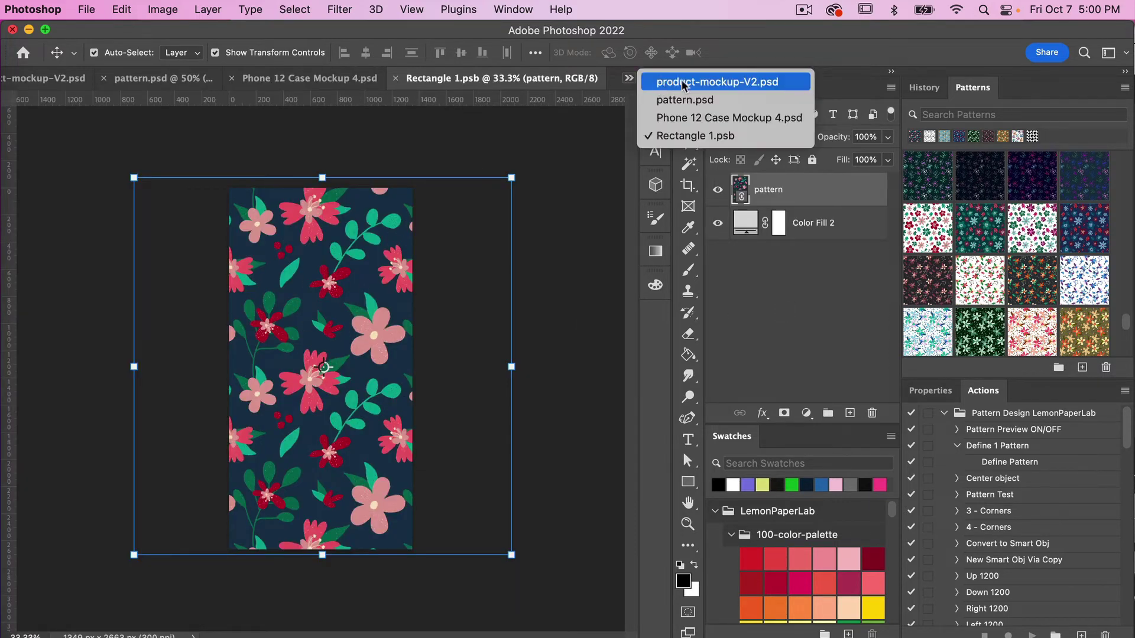
pyautogui.click(683, 84)
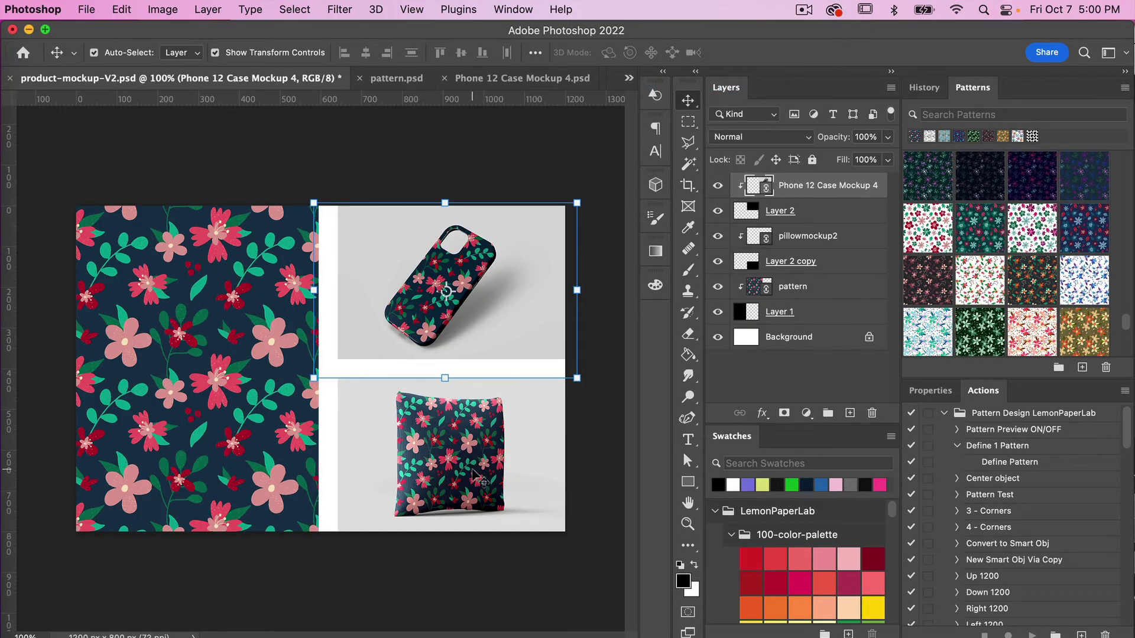
# Step: Open the linked pillowmockup2 and its embedded design smart object alongside the other source files
pyautogui.click(808, 242)
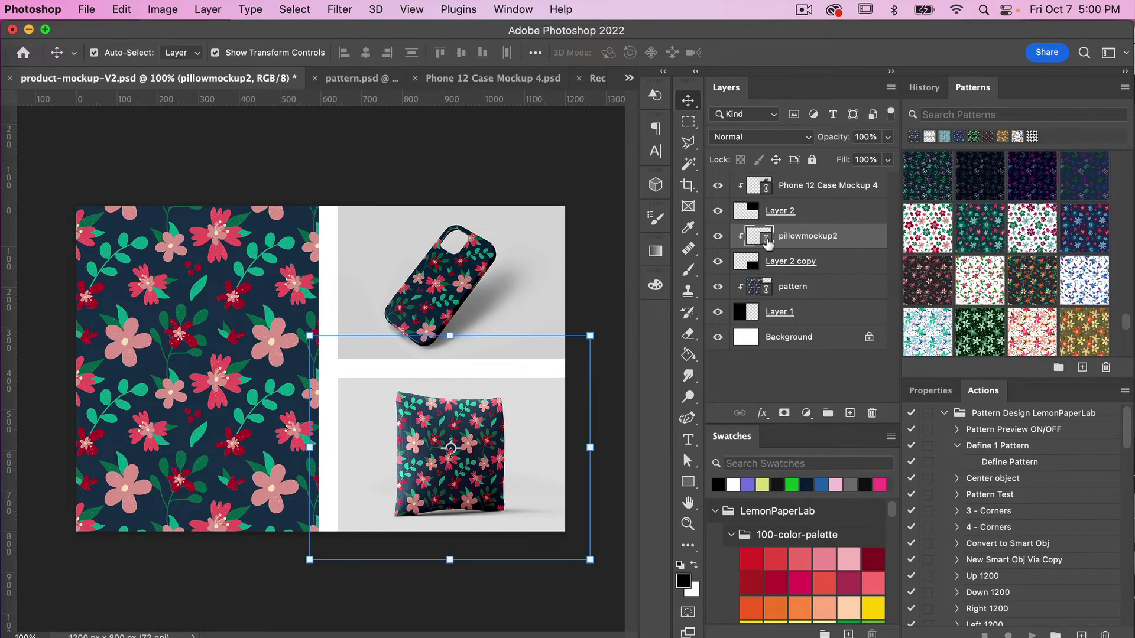
pyautogui.doubleClick(766, 238)
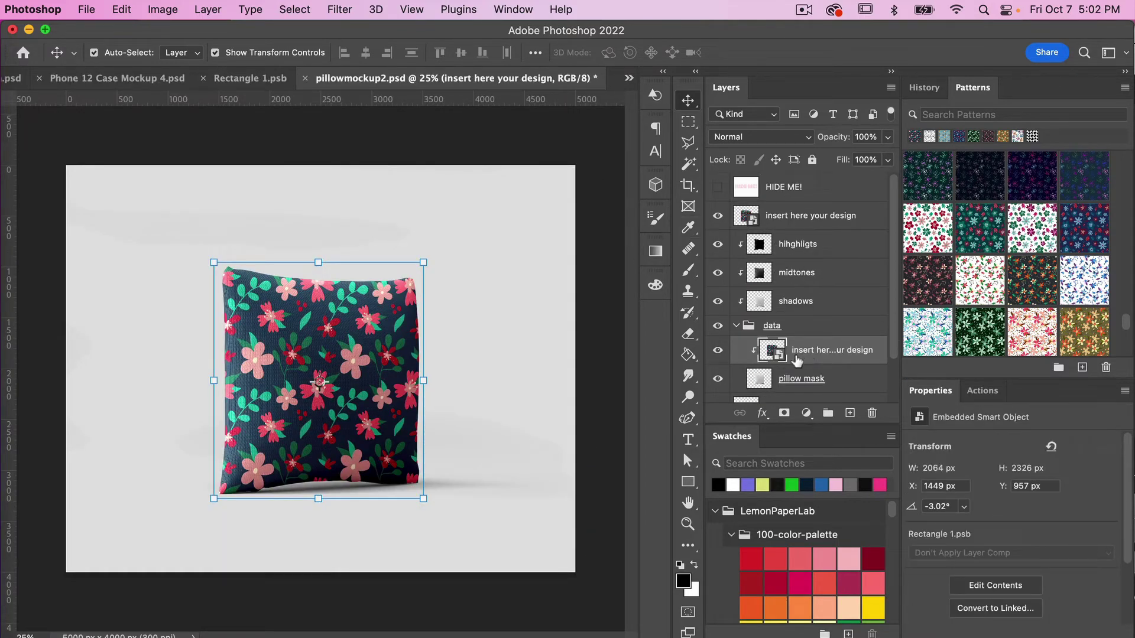
pyautogui.doubleClick(777, 354)
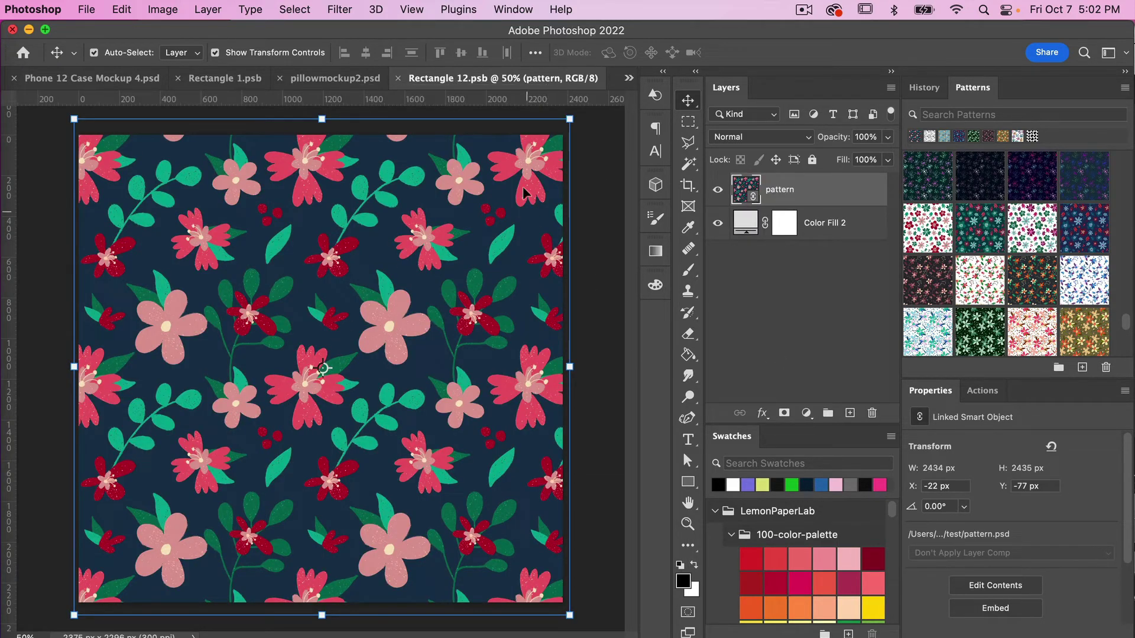
# Step: Look through the open pillow mockup, phone case design and phone case mockup documents, and switch to pattern.psd
pyautogui.click(345, 80)
pyautogui.click(222, 84)
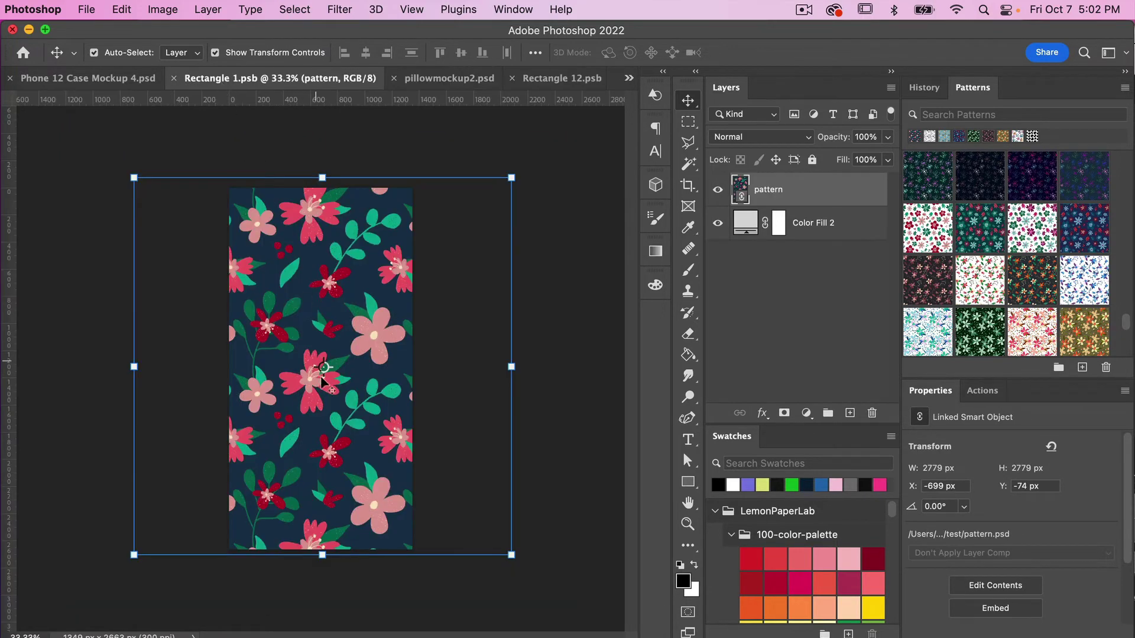
pyautogui.click(104, 81)
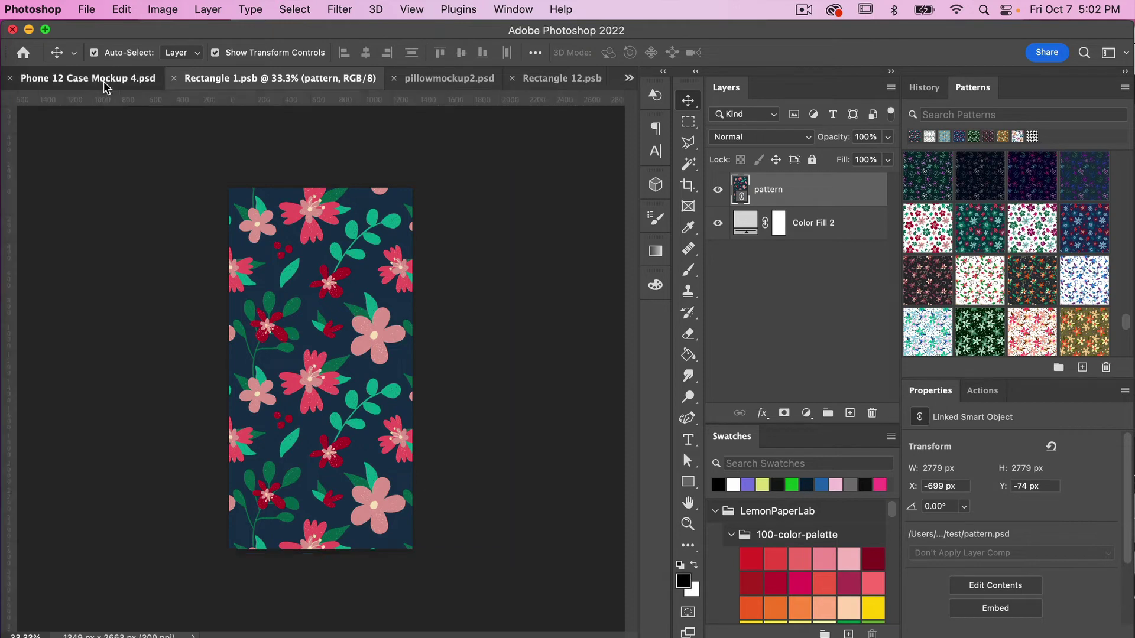
pyautogui.click(629, 78)
pyautogui.click(668, 99)
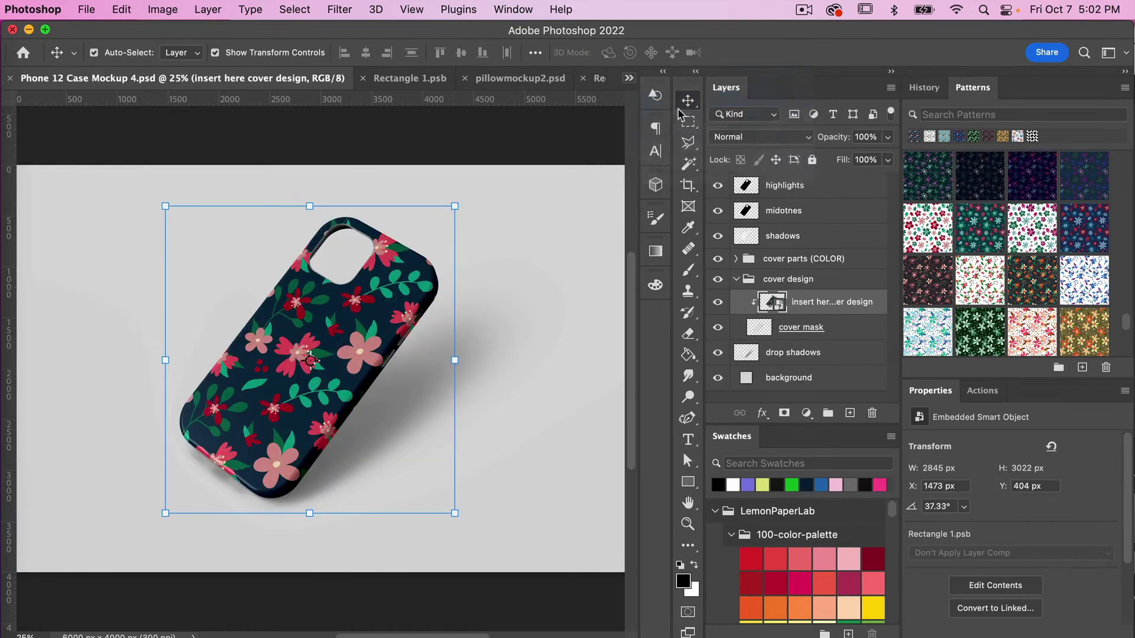
# Step: Return to product-mockup-V2.psd and create a new action set named Save-all-open
pyautogui.click(629, 78)
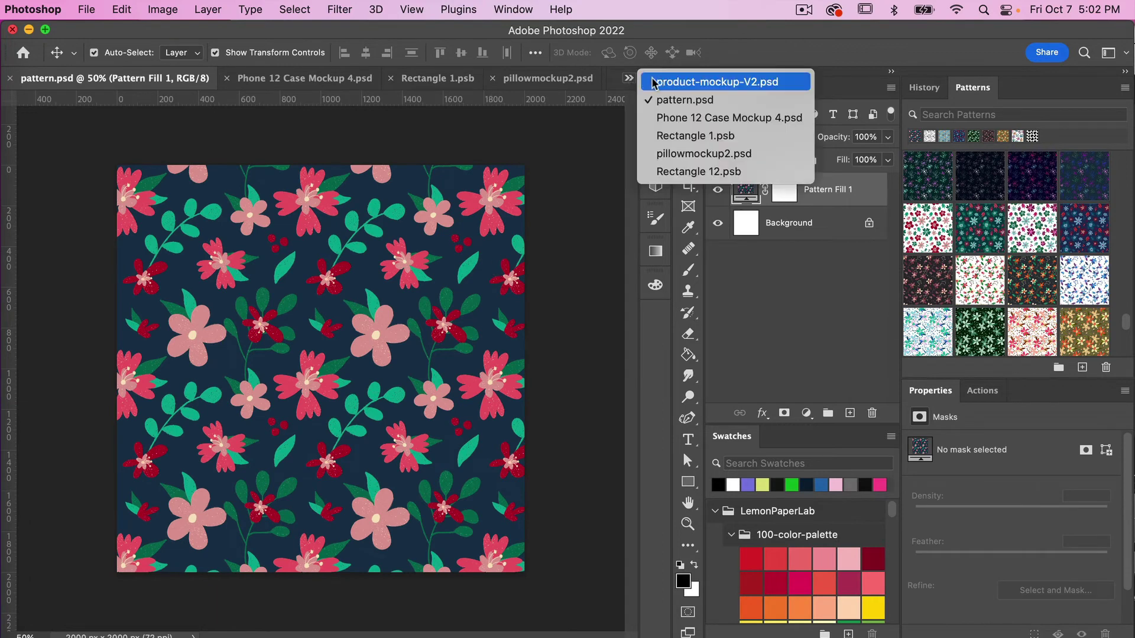
pyautogui.click(674, 81)
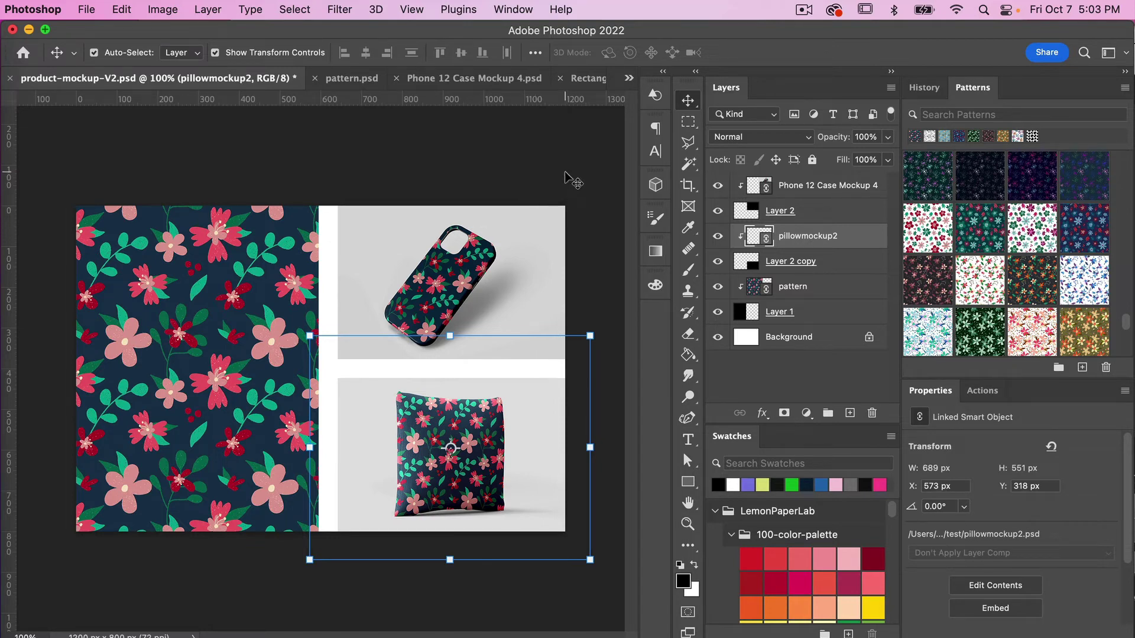
pyautogui.click(986, 393)
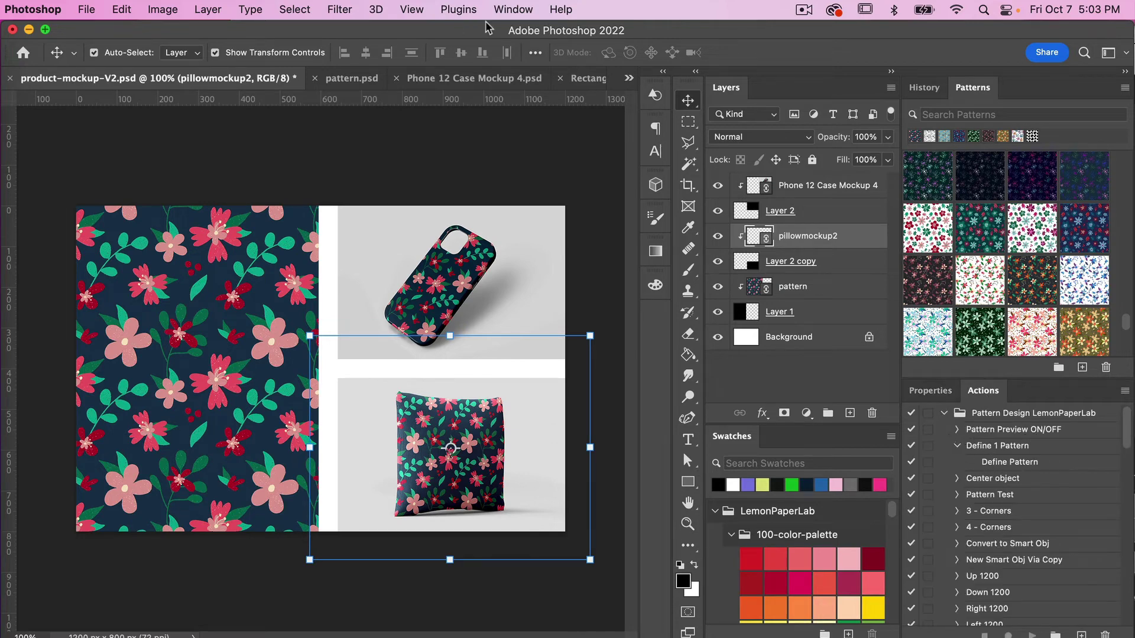
pyautogui.click(525, 12)
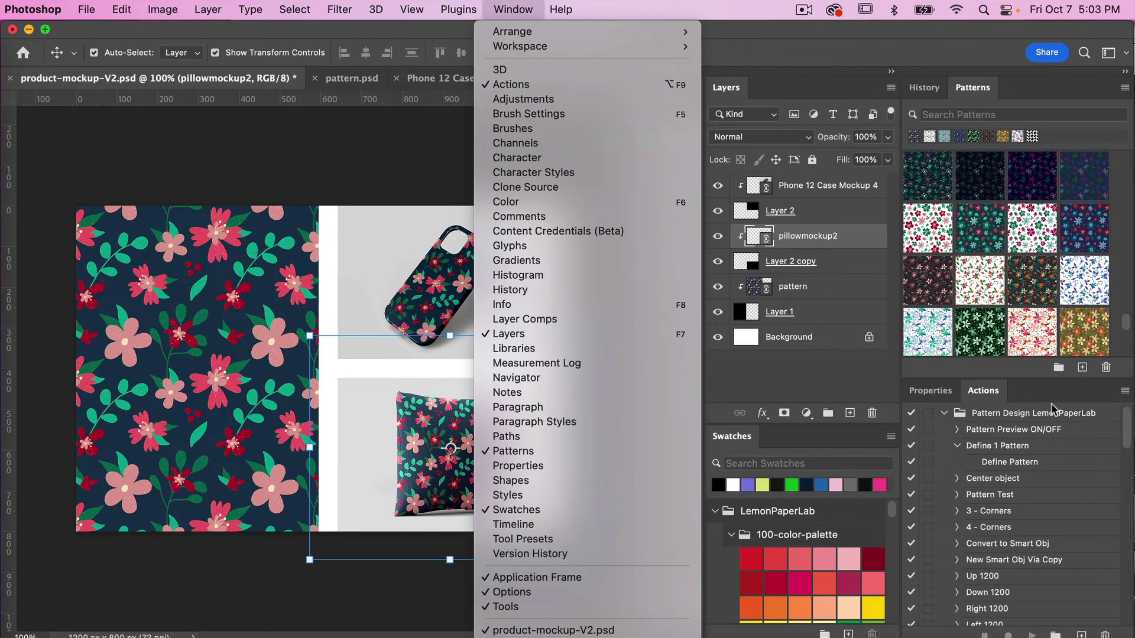
pyautogui.click(983, 397)
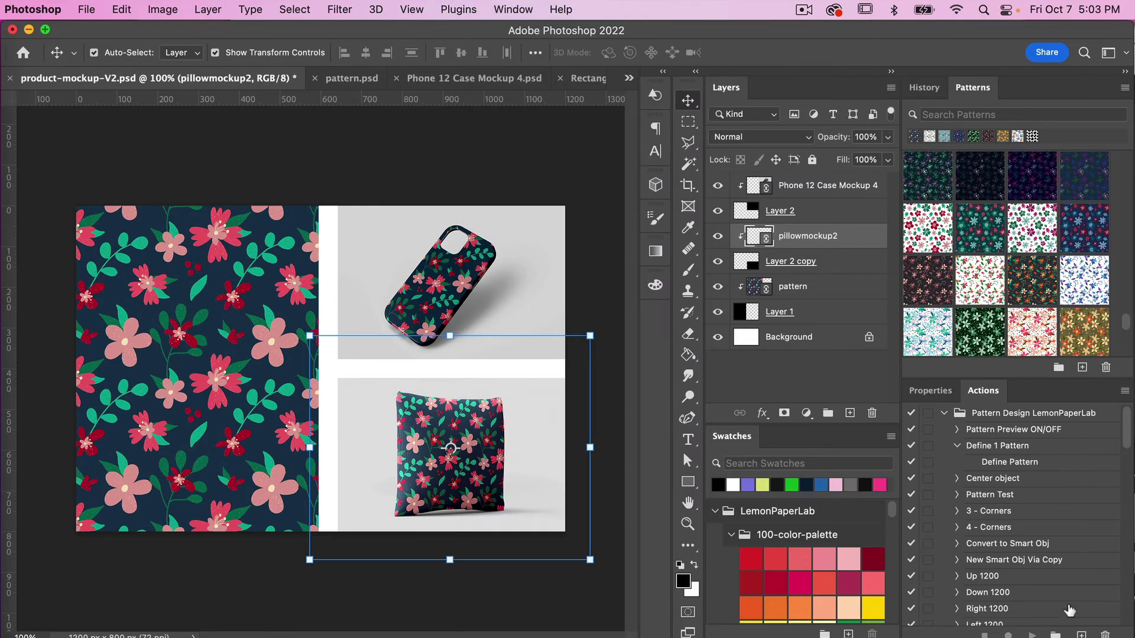
pyautogui.click(1056, 634)
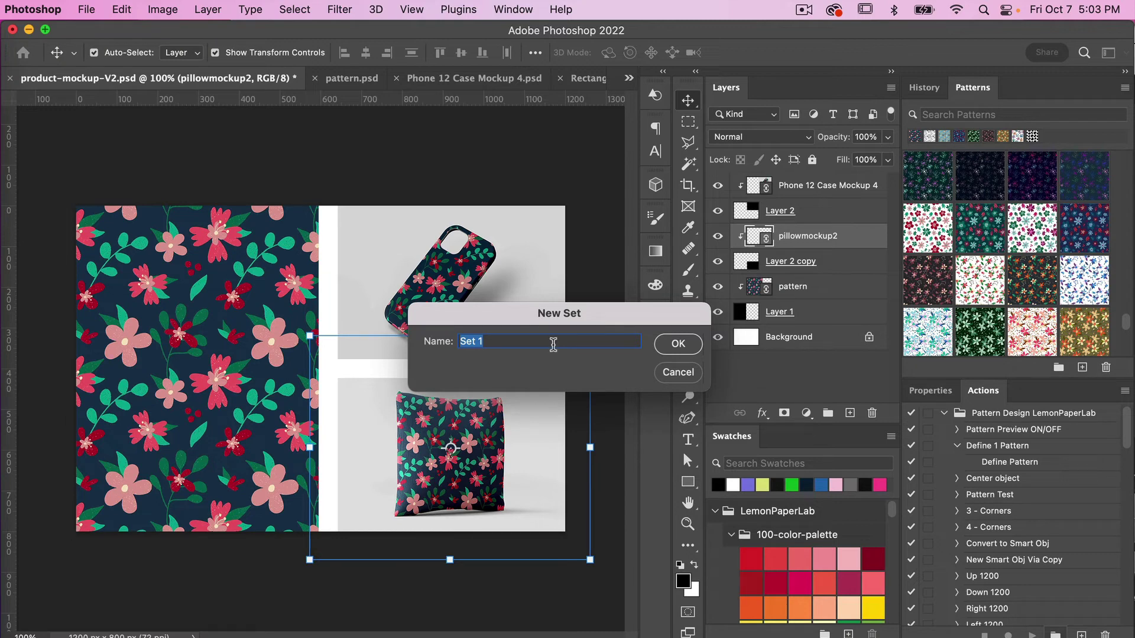
pyautogui.write('SA')
pyautogui.click(680, 346)
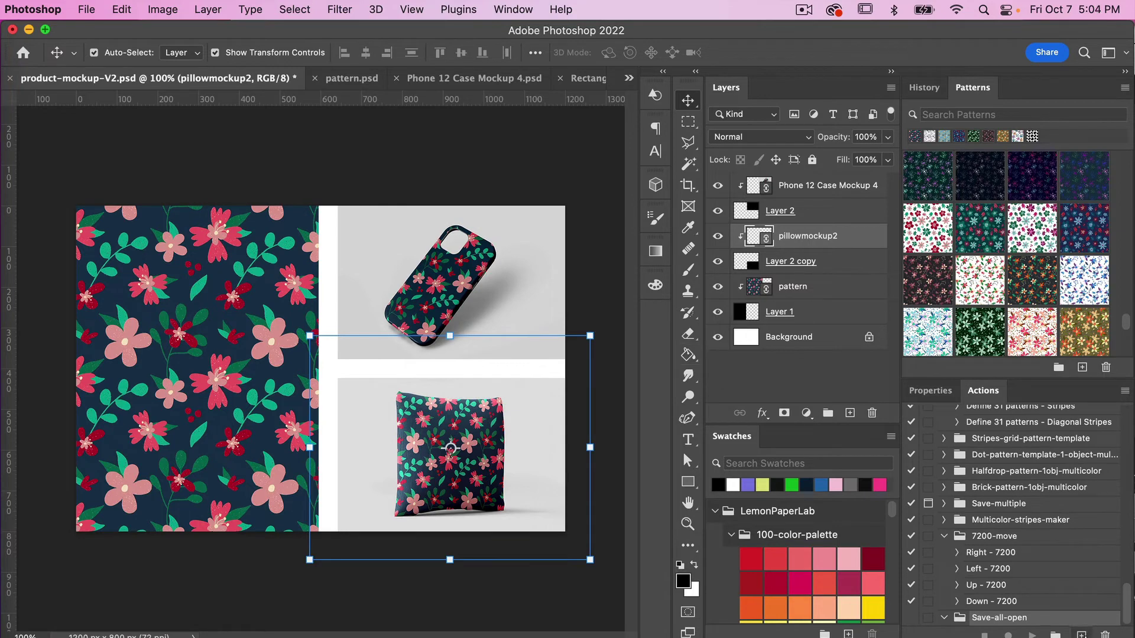
# Step: Start recording a new action named Save in the Save-all-open set
pyautogui.click(1081, 634)
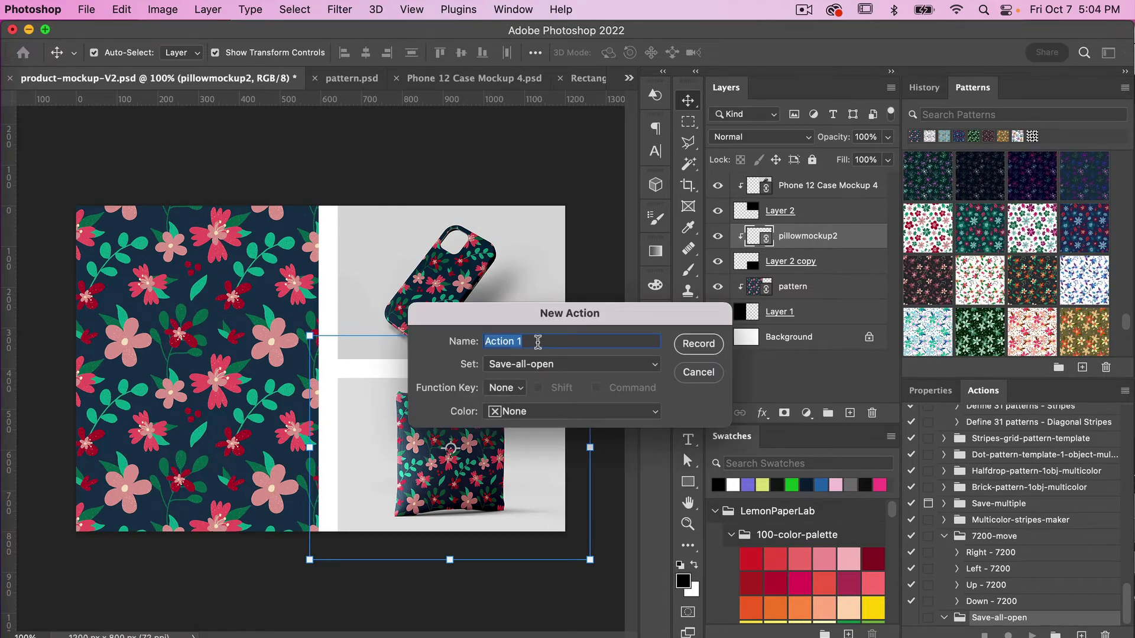
pyautogui.write('Save')
pyautogui.click(699, 344)
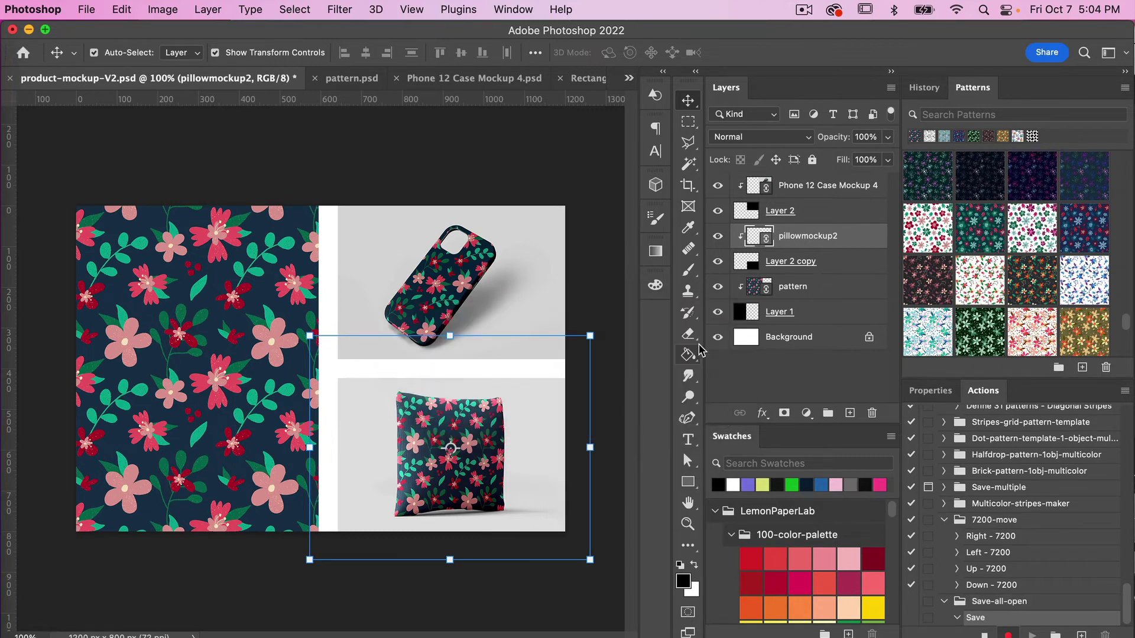
# Step: Insert the File: Save menu command into the Save action, stop recording and collapse the action
pyautogui.click(1124, 395)
pyautogui.click(978, 249)
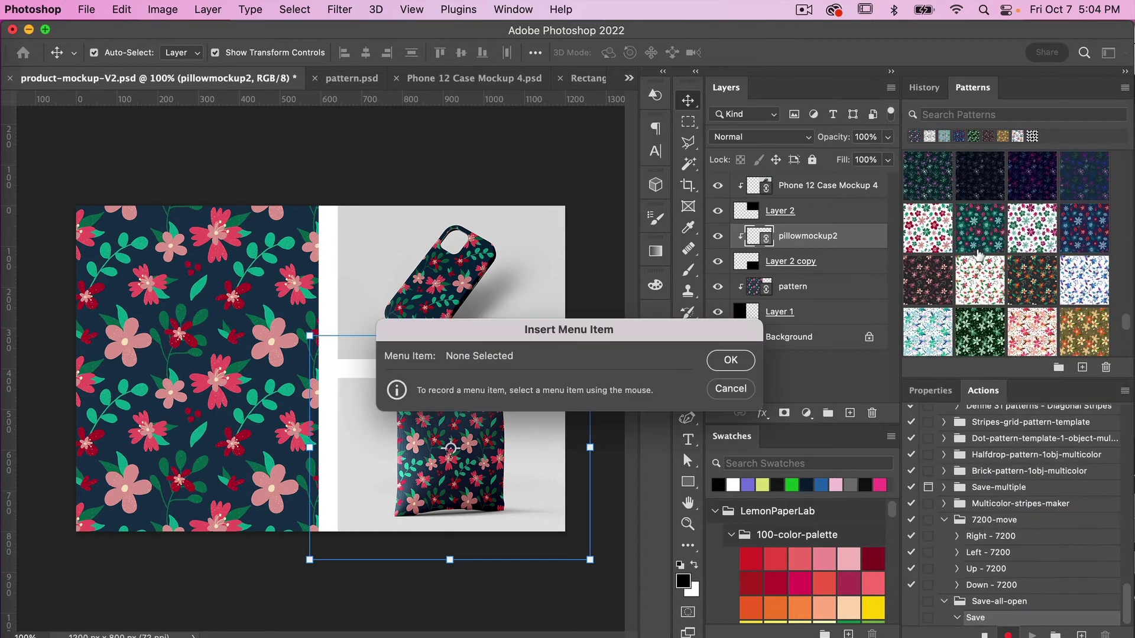
pyautogui.click(88, 10)
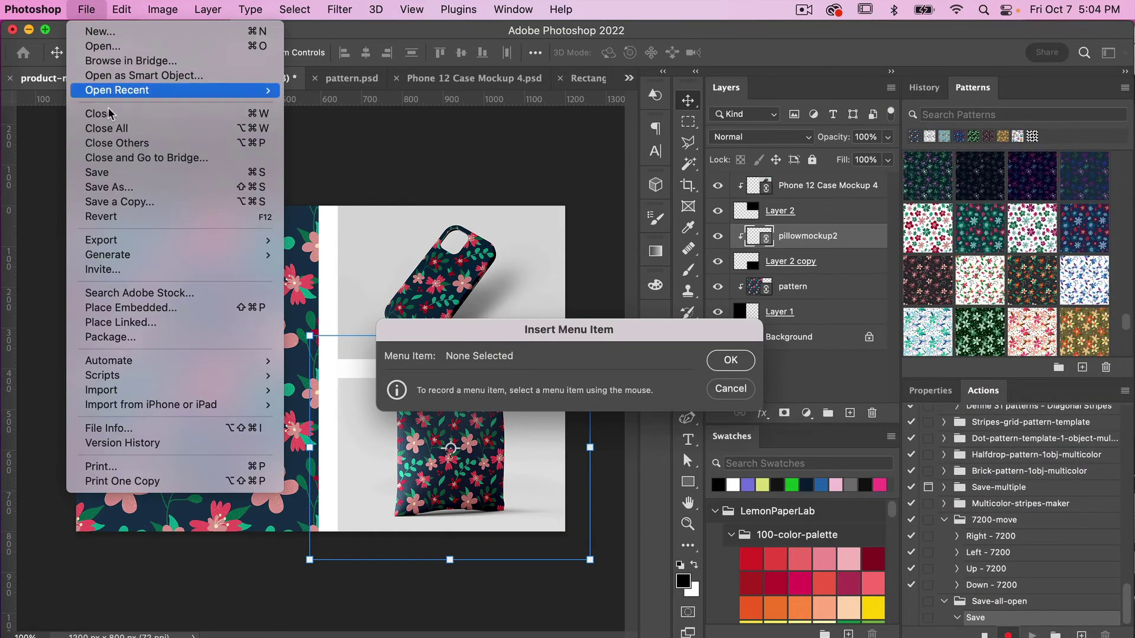
pyautogui.click(109, 172)
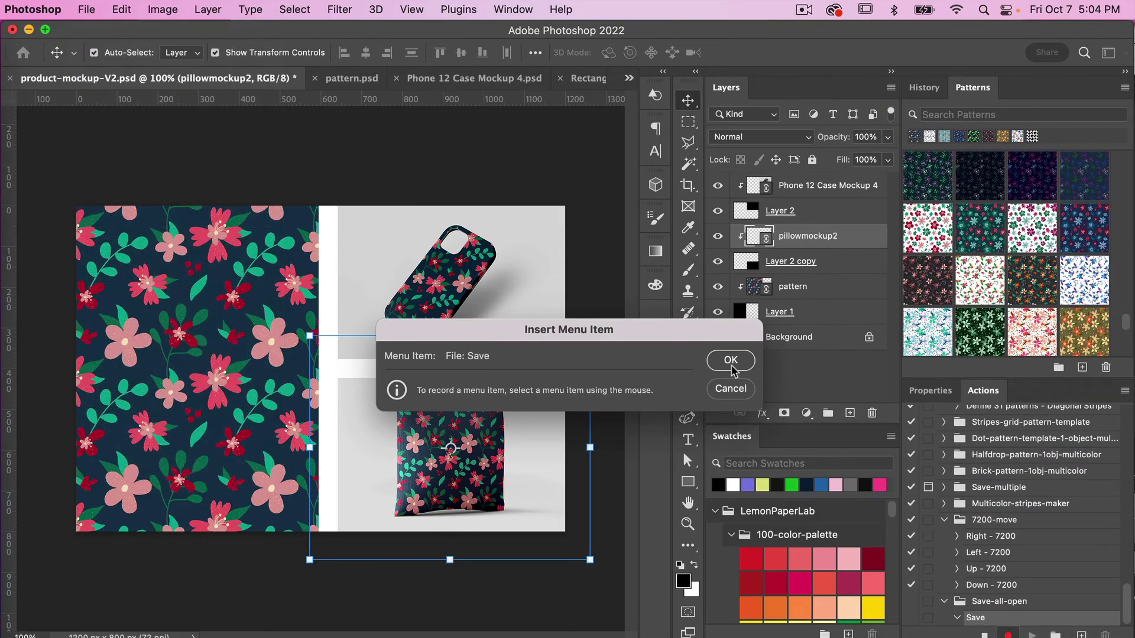
pyautogui.click(731, 361)
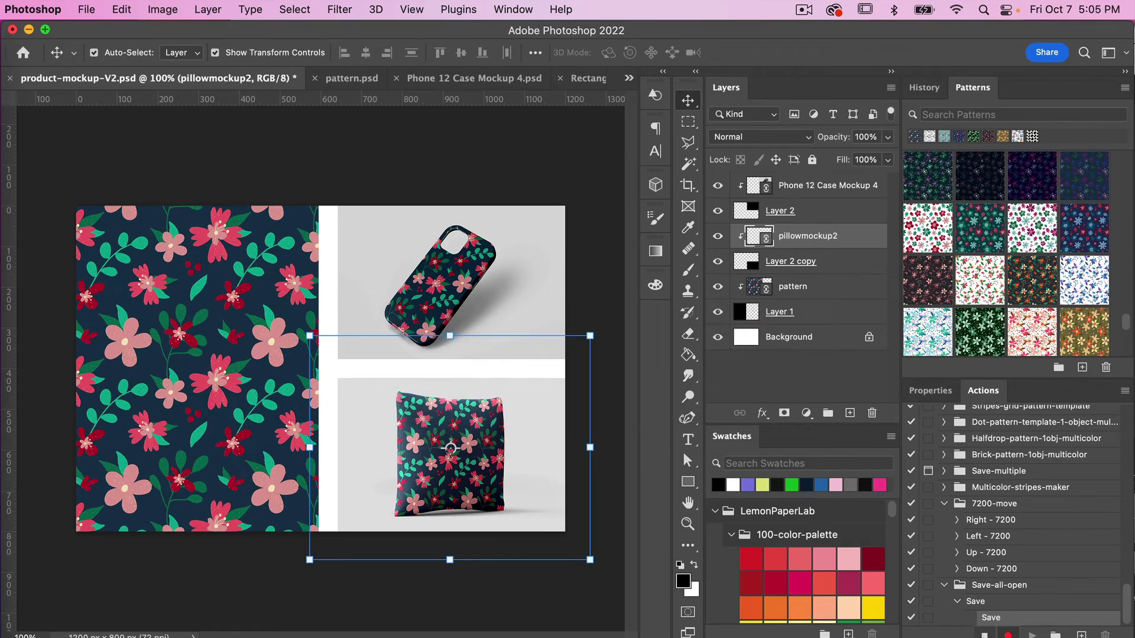
pyautogui.click(984, 635)
pyautogui.click(958, 602)
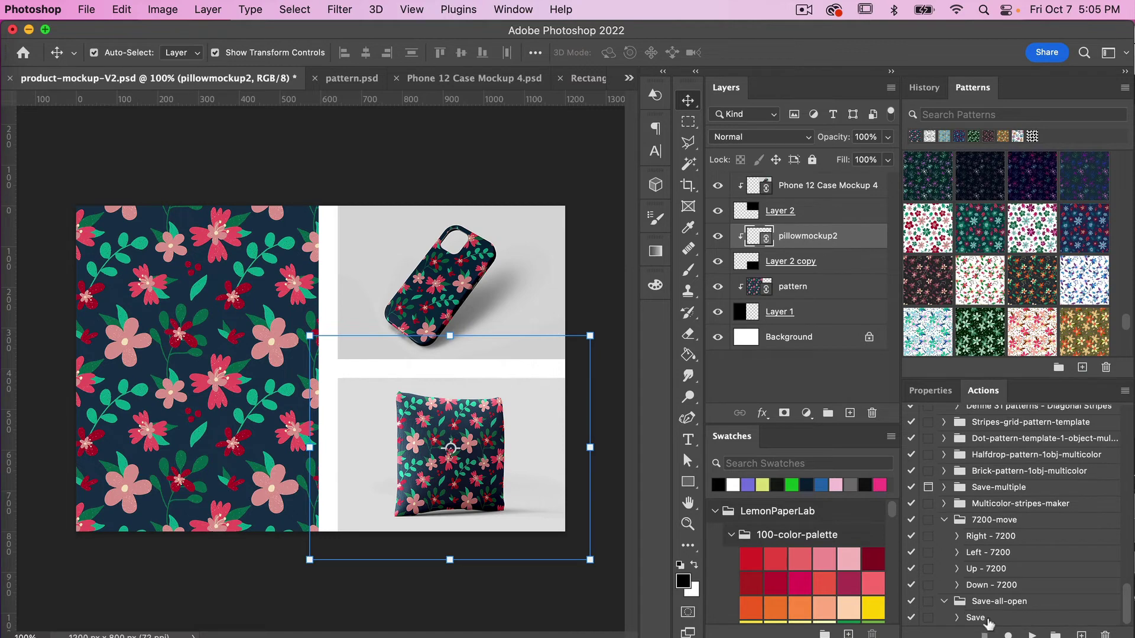
# Step: Batch-run the Save action from the Save-all-open set on the opened files and return to product-mockup-V2.psd
pyautogui.click(1006, 603)
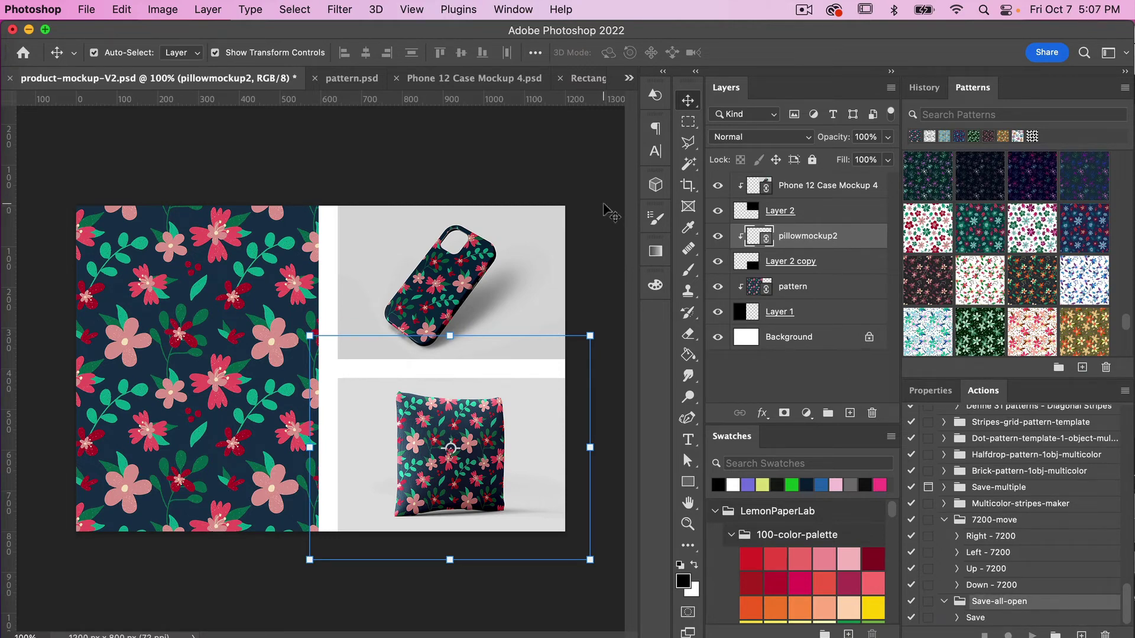
pyautogui.click(88, 12)
pyautogui.moveTo(183, 360)
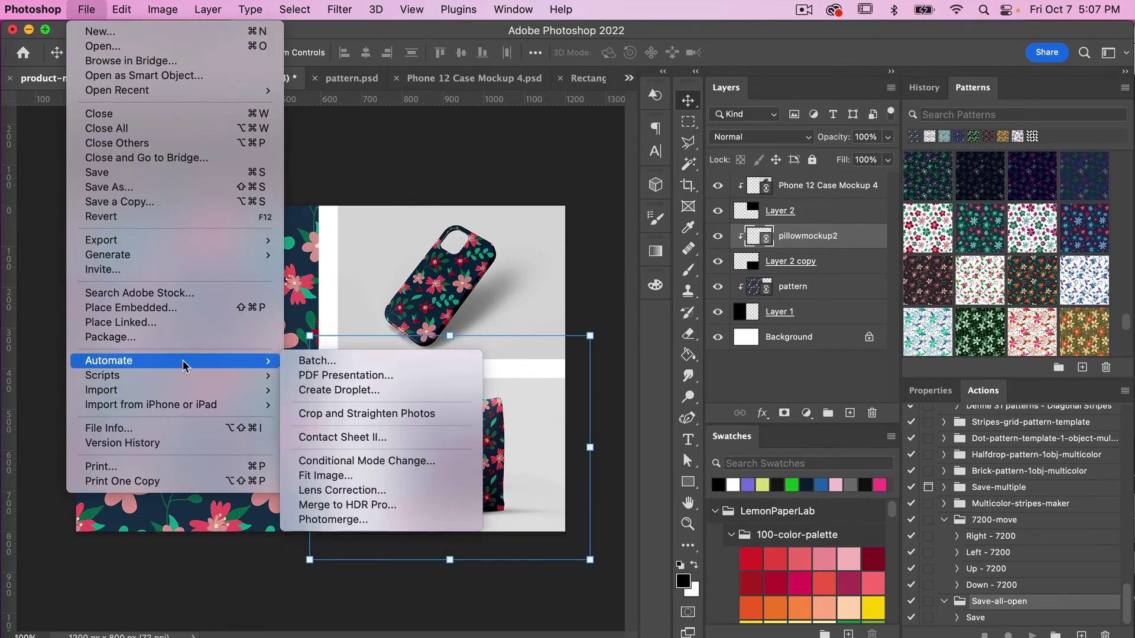
pyautogui.click(323, 361)
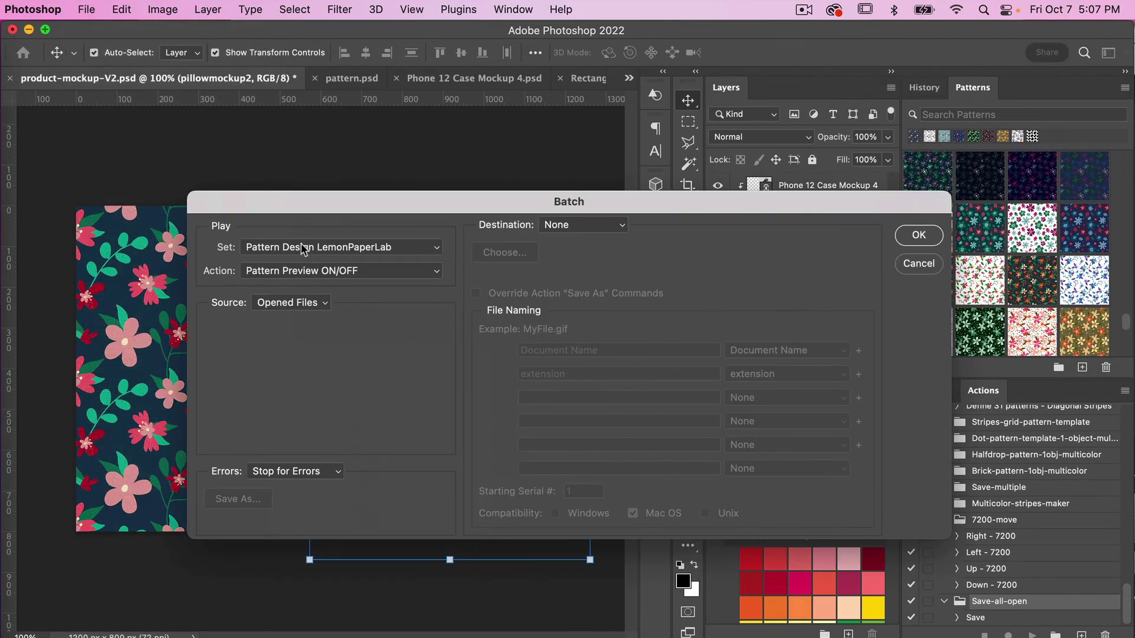
pyautogui.click(407, 247)
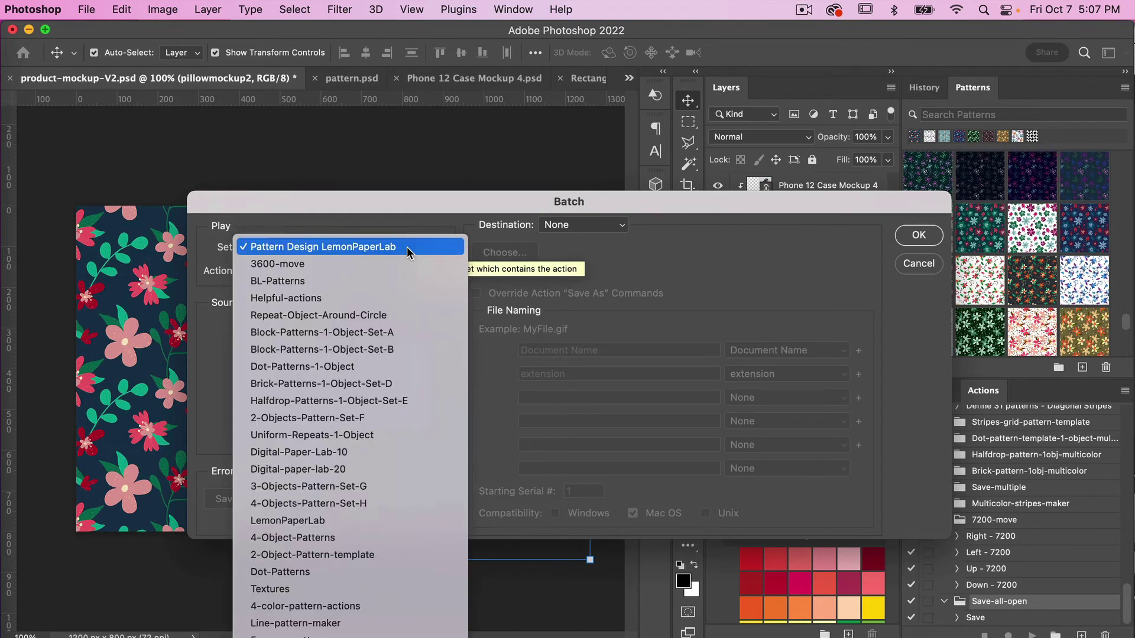
pyautogui.scroll(-3, 368, 568)
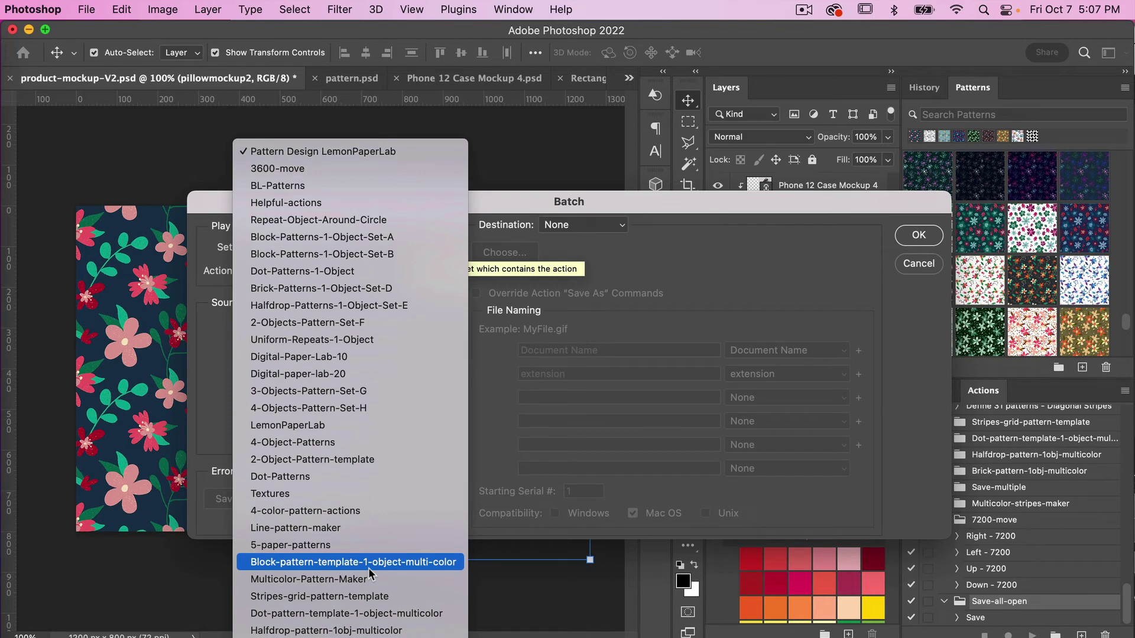
pyautogui.click(331, 628)
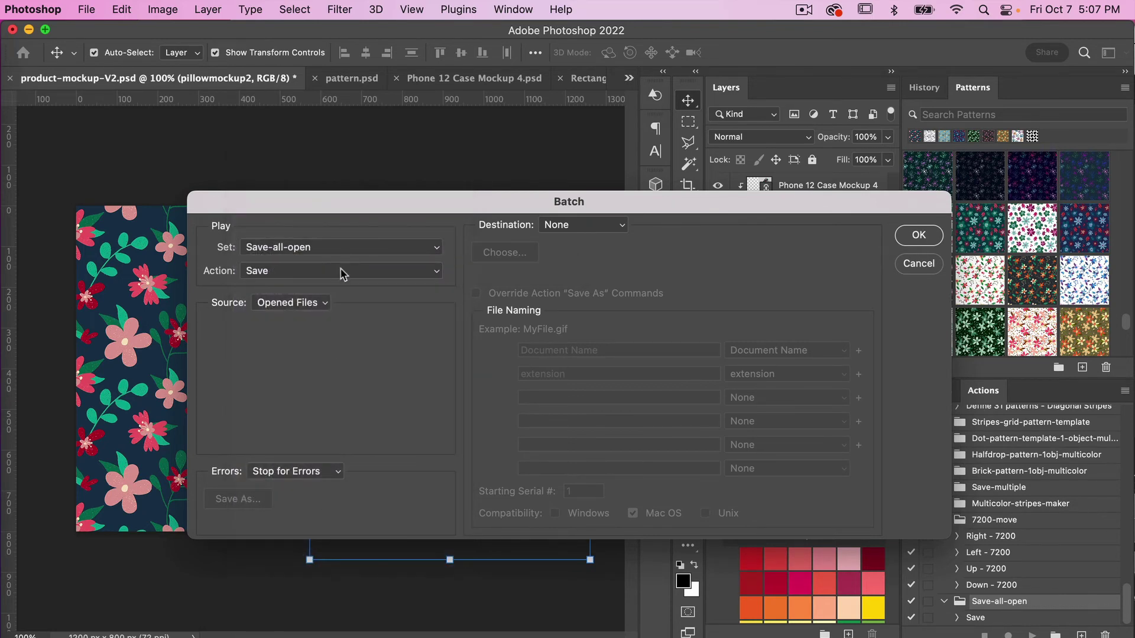
pyautogui.click(309, 301)
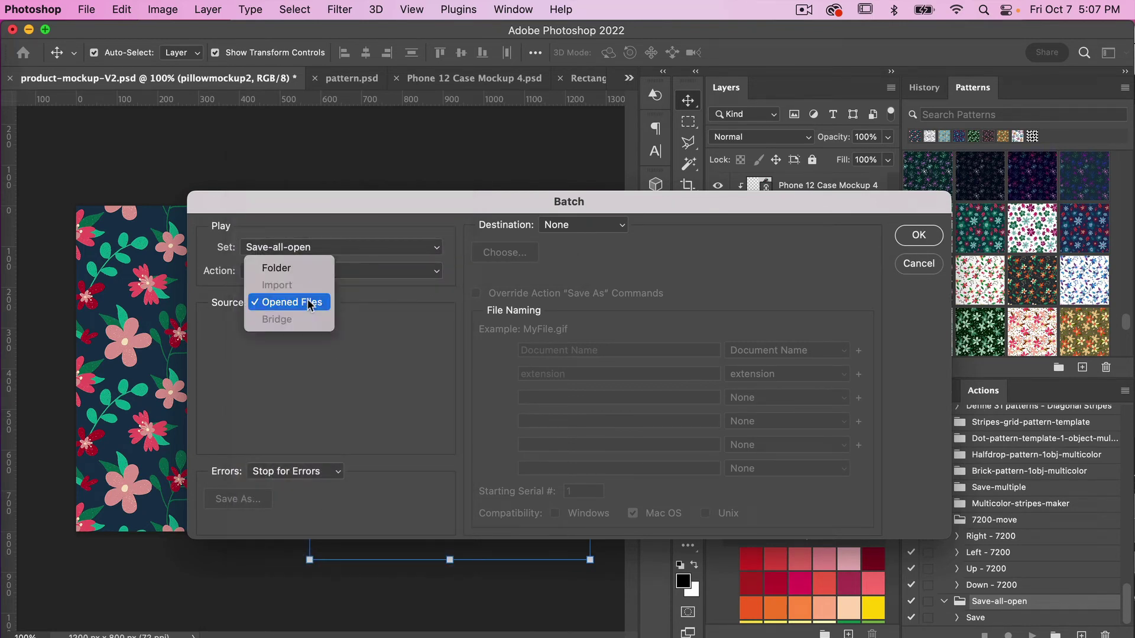
pyautogui.click(317, 303)
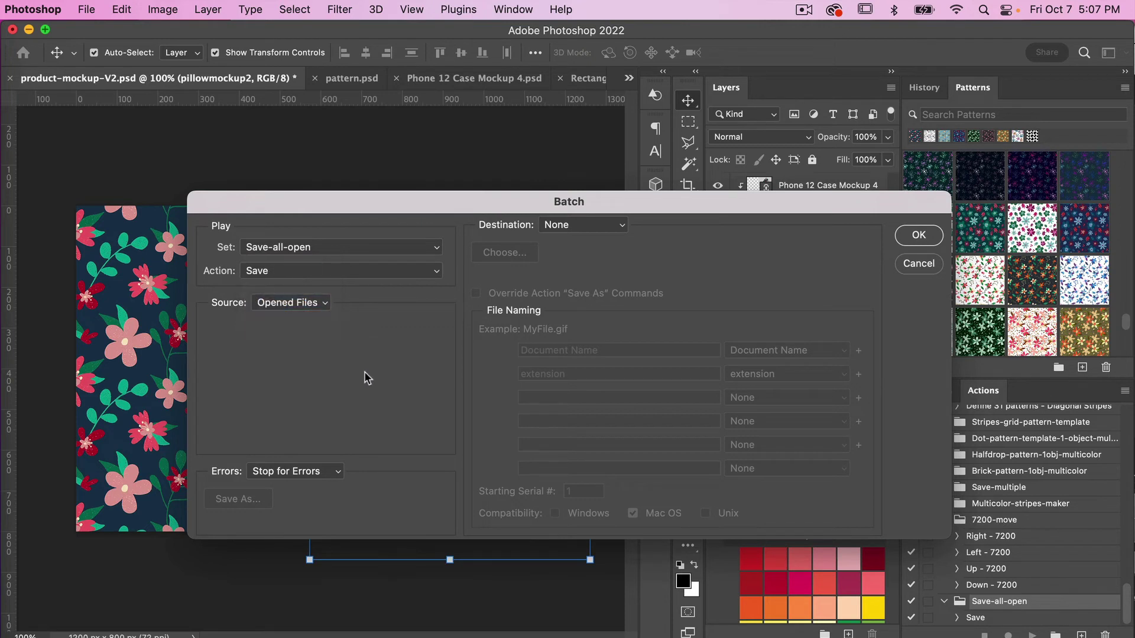
pyautogui.click(922, 236)
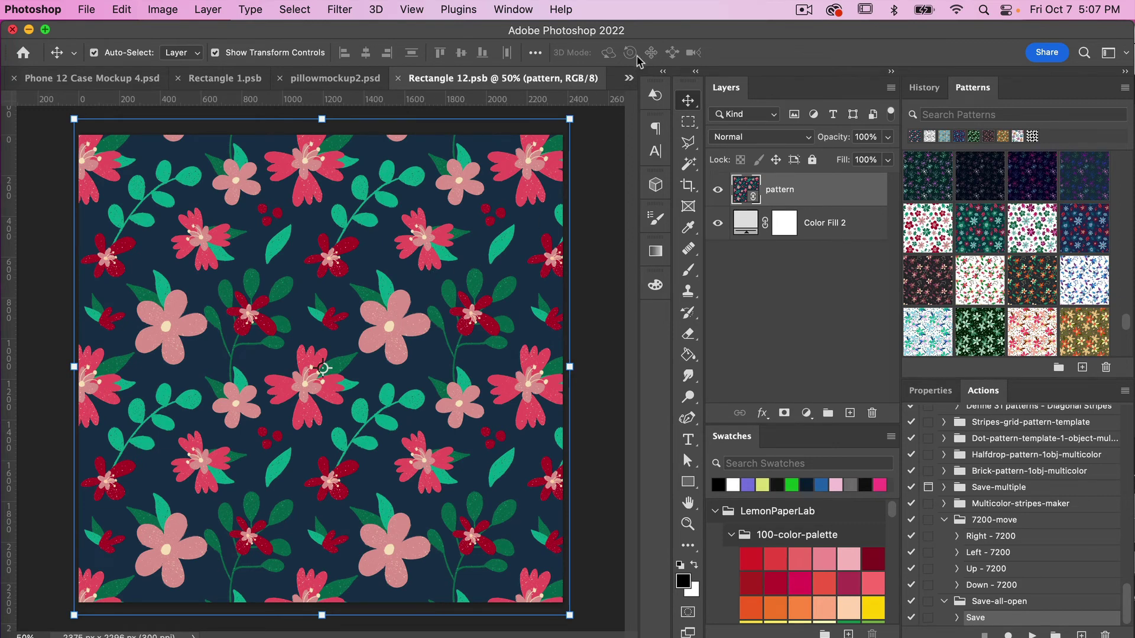
pyautogui.click(629, 78)
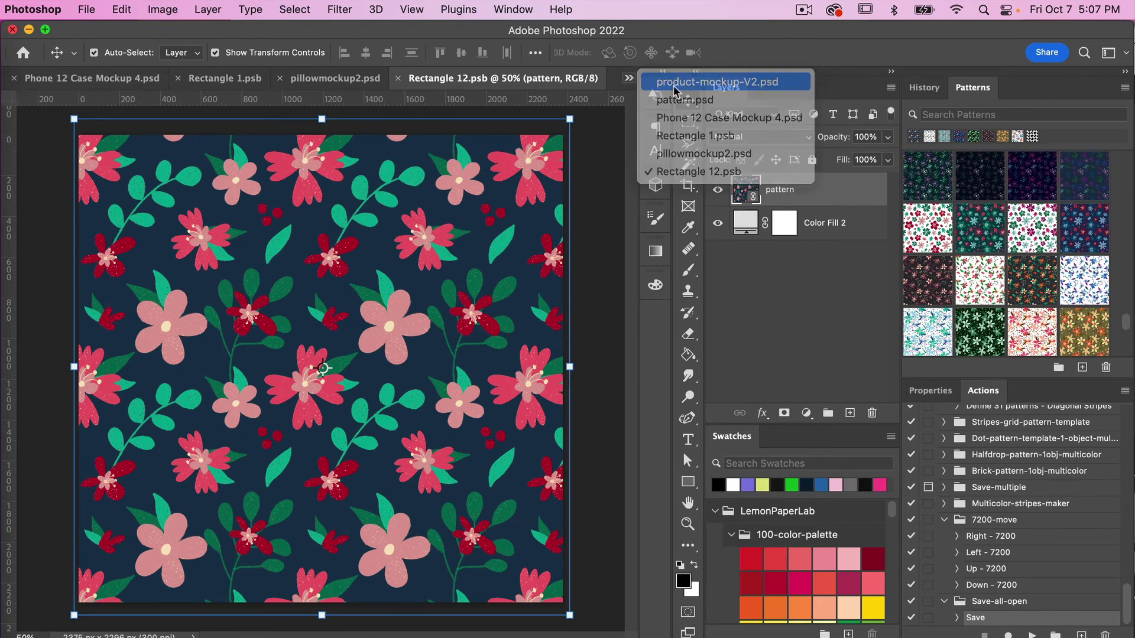
pyautogui.click(674, 83)
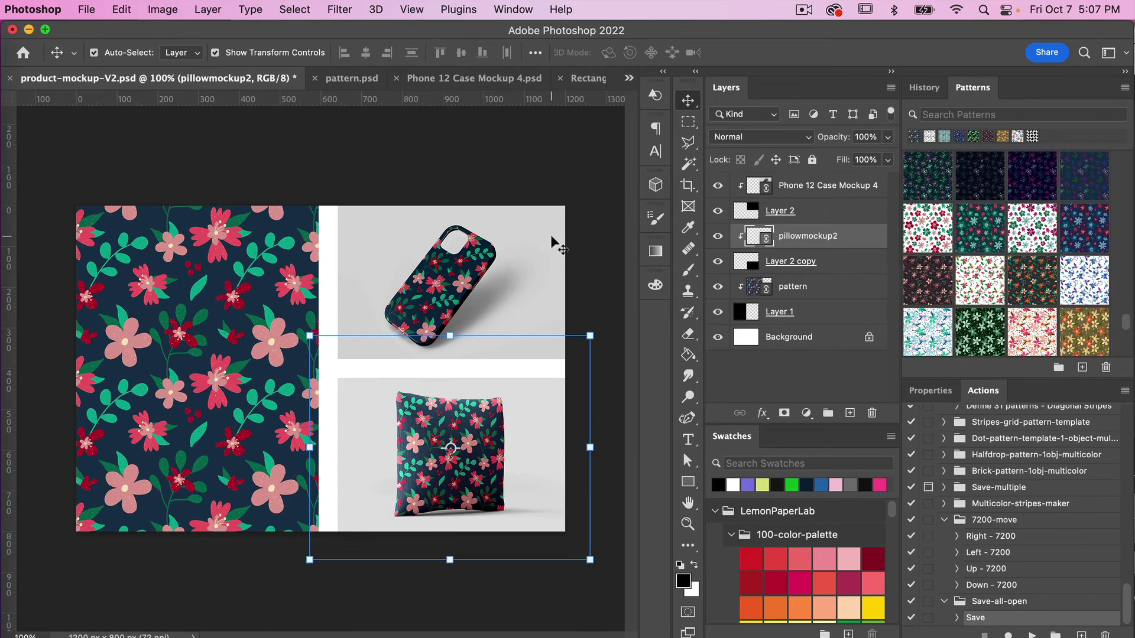
# Step: Start recording a second action named batch-save-all in the Save-all-open set
pyautogui.click(1000, 603)
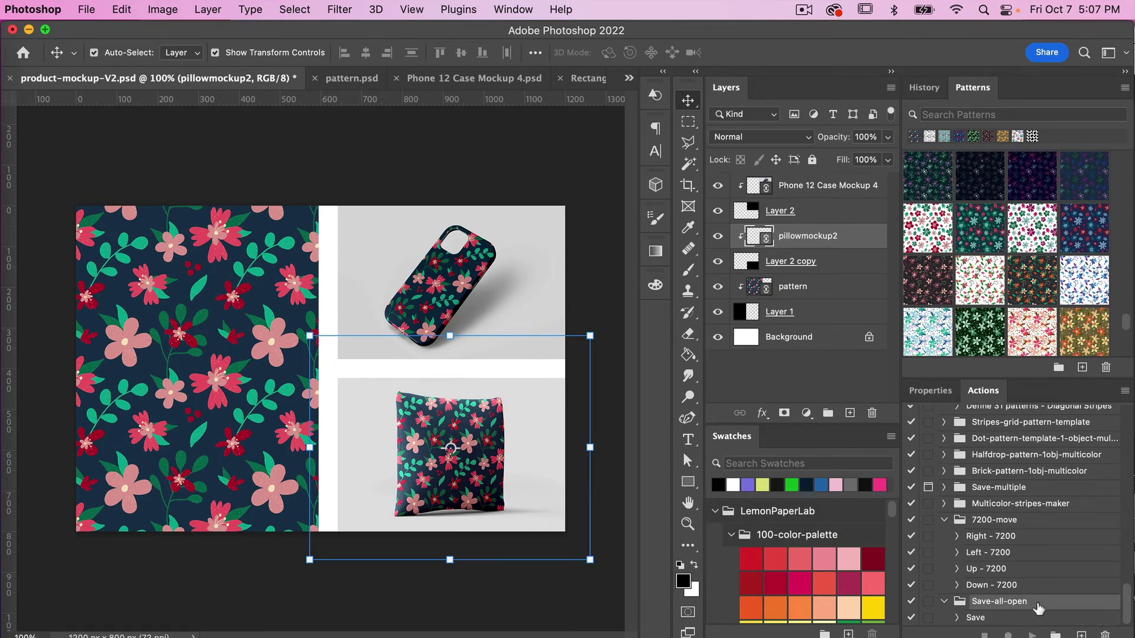
pyautogui.click(1125, 394)
pyautogui.click(999, 606)
pyautogui.click(1081, 634)
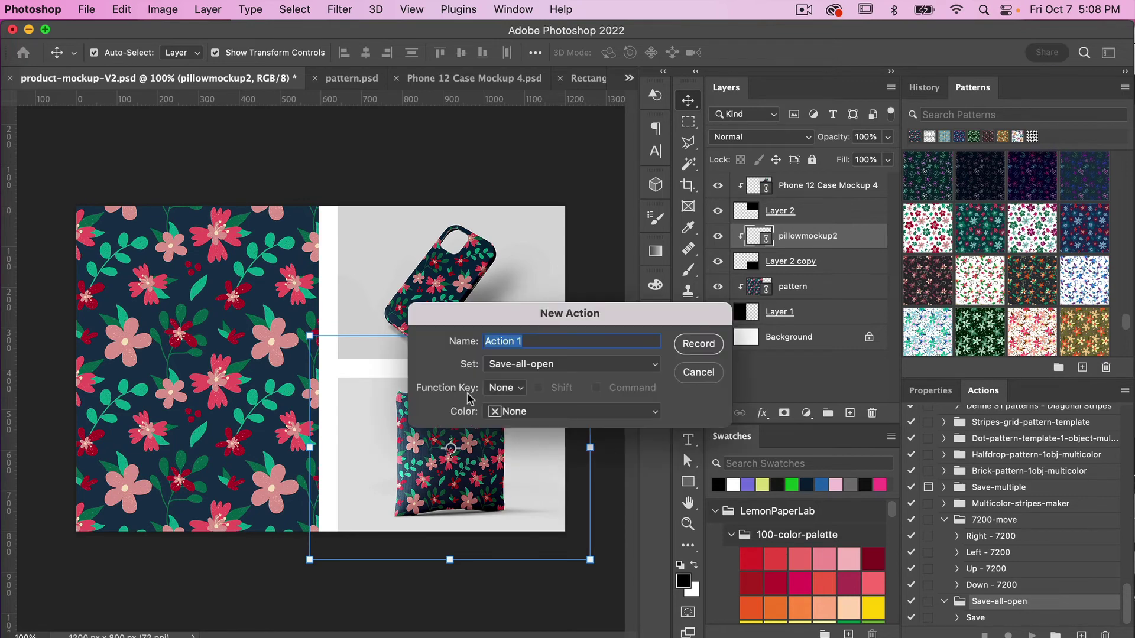
pyautogui.press('BackSpace')
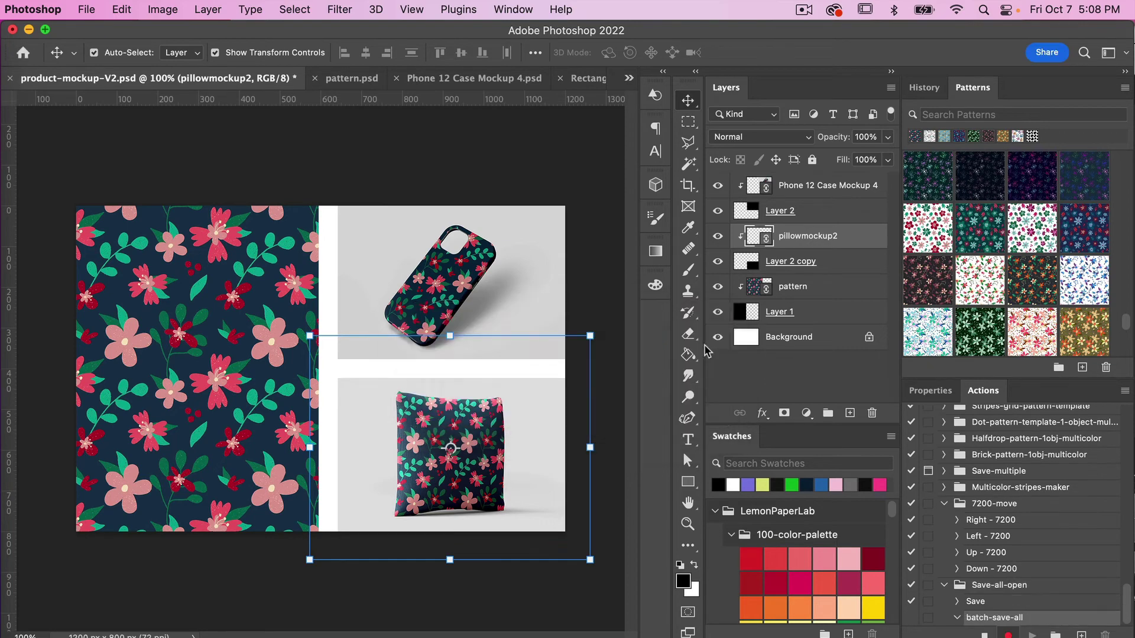
pyautogui.click(703, 345)
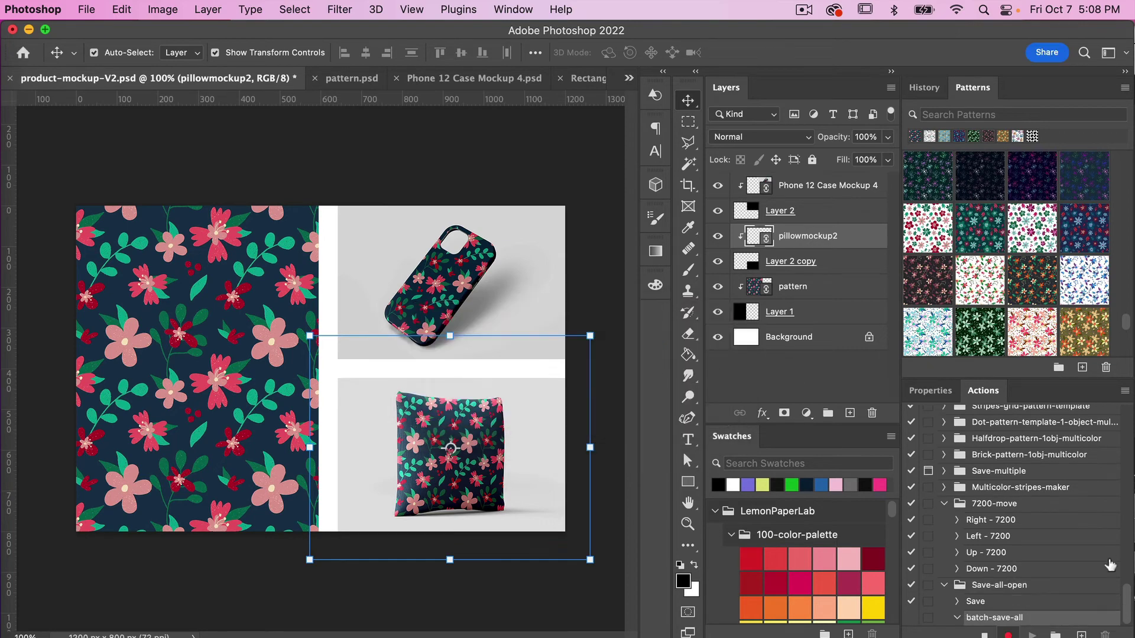
# Step: Insert the Automate: Batch menu command into the batch-save-all action and stop recording
pyautogui.click(1125, 391)
pyautogui.click(999, 252)
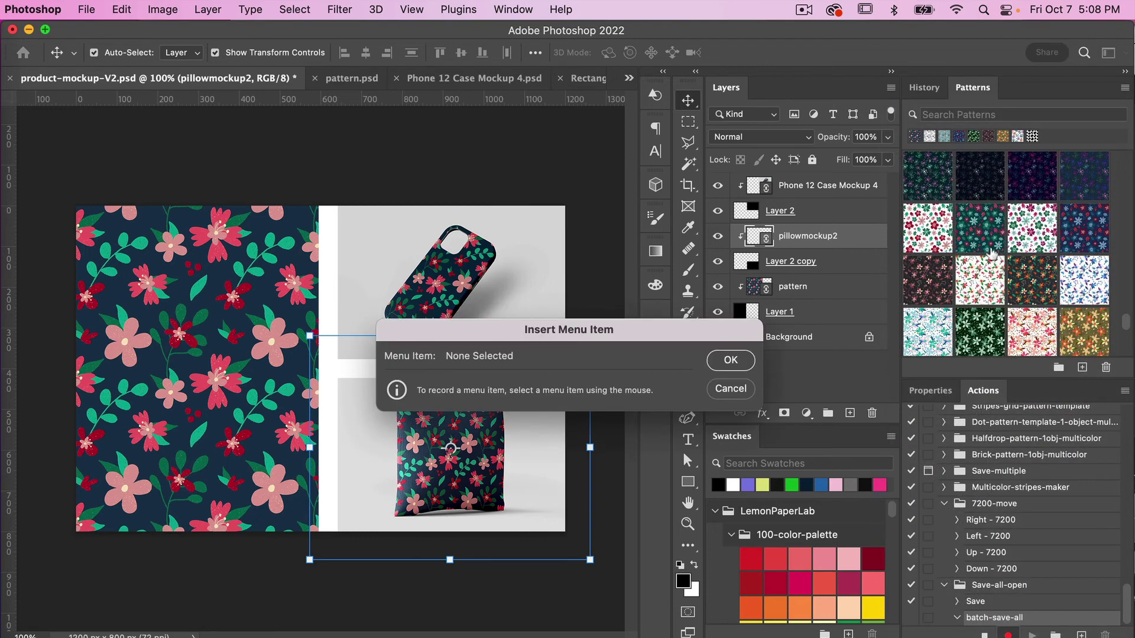
pyautogui.click(88, 16)
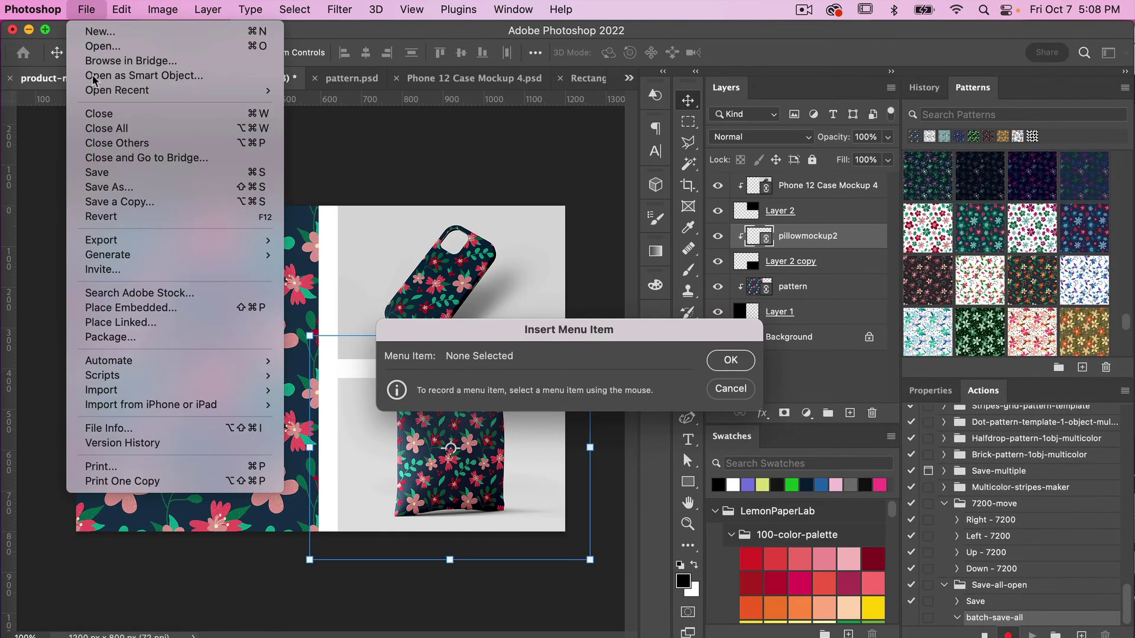
pyautogui.moveTo(141, 358)
pyautogui.click(313, 362)
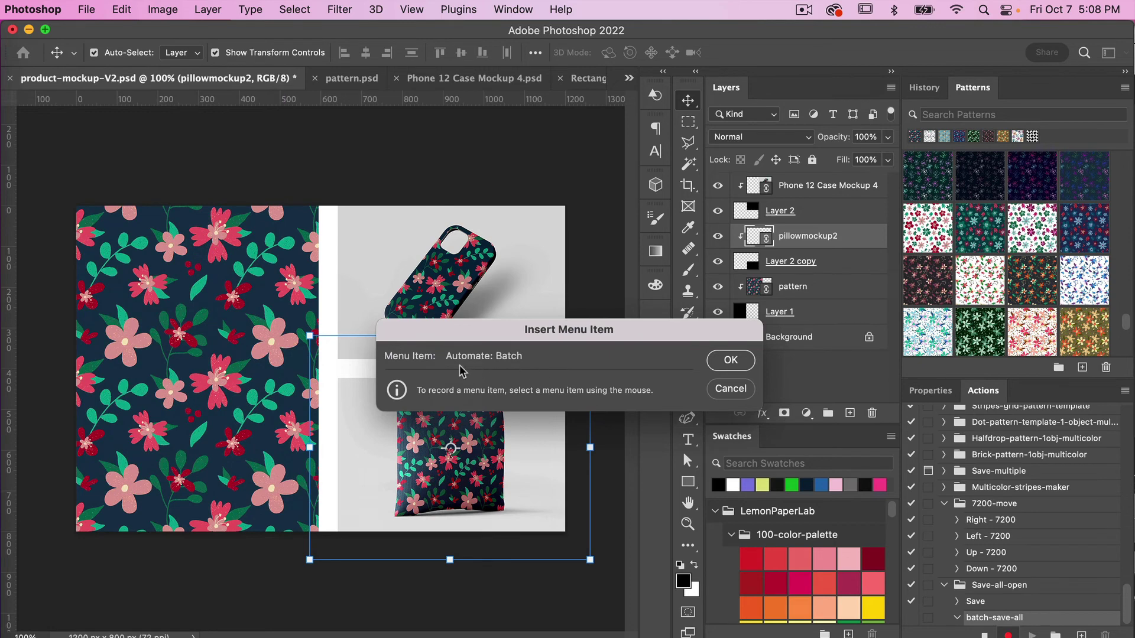
pyautogui.click(730, 361)
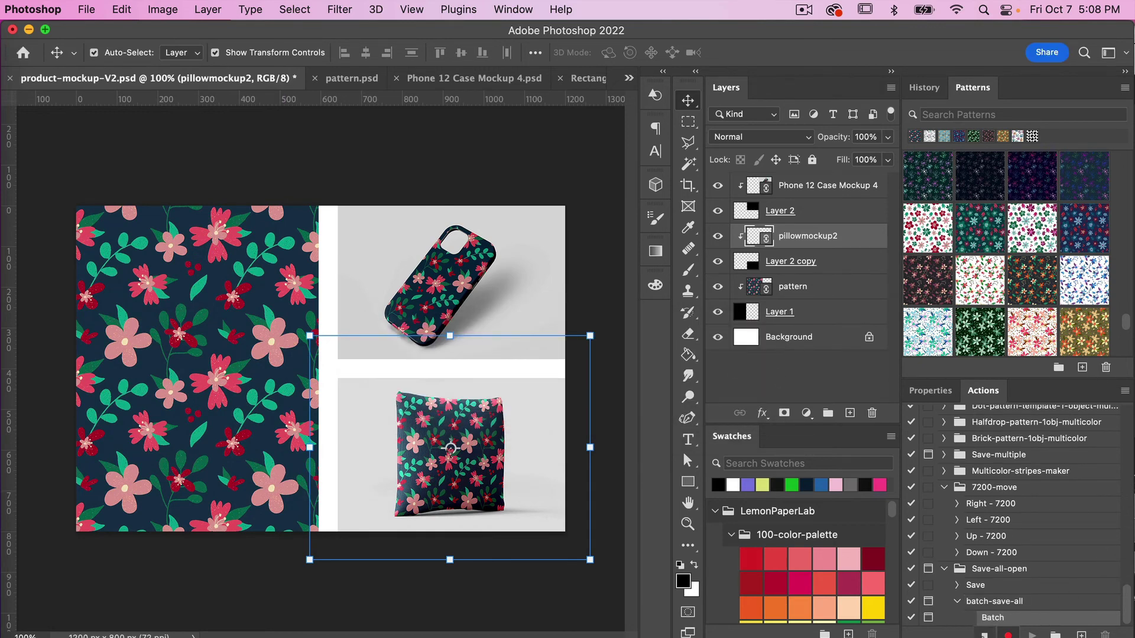
pyautogui.click(984, 634)
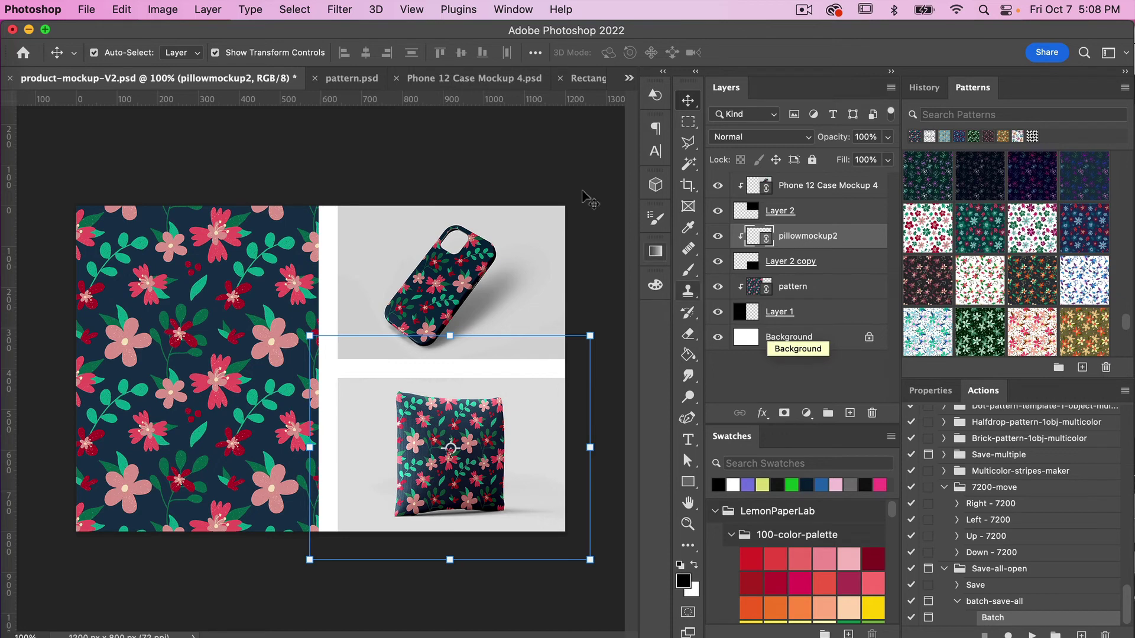
# Step: Switch to pattern.psd and change its pattern fill to the navy floral preset with light-blue and red flowers
pyautogui.click(352, 78)
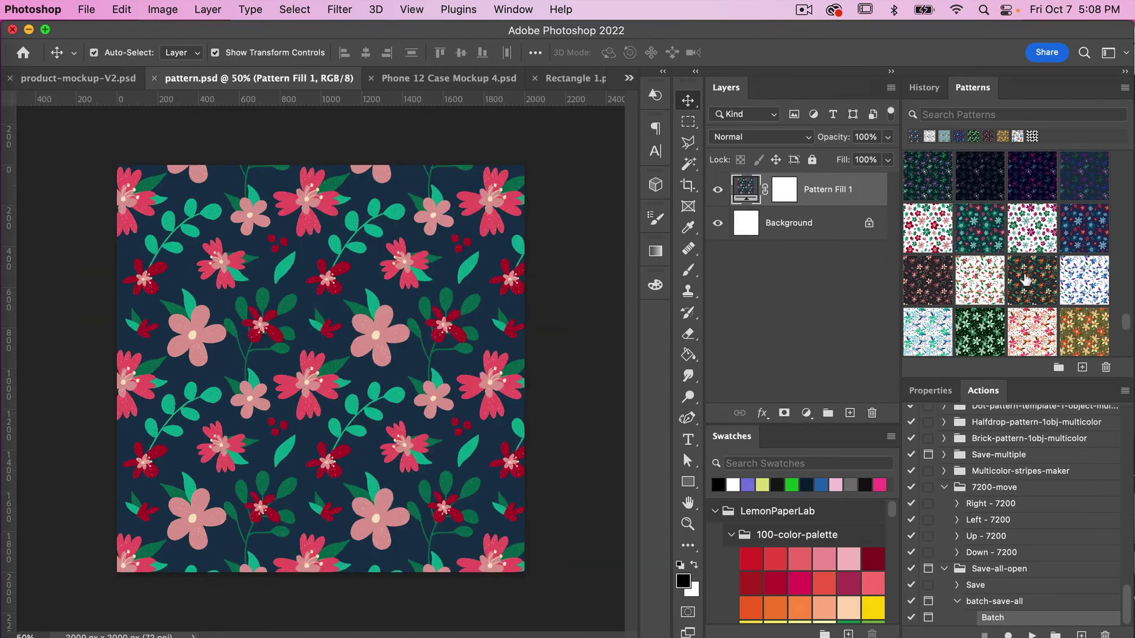
pyautogui.scroll(1, 1028, 277)
pyautogui.click(1079, 245)
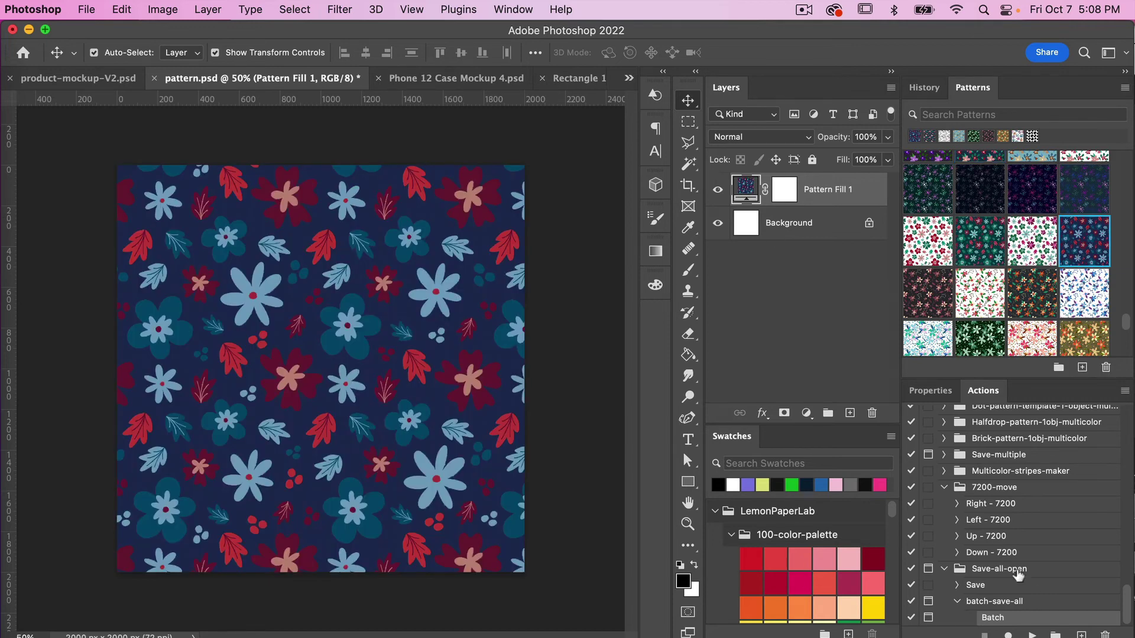
# Step: Collapse the batch-save-all action, play it on the opened files with the Save action, and return to product-mockup-V2.psd
pyautogui.click(995, 604)
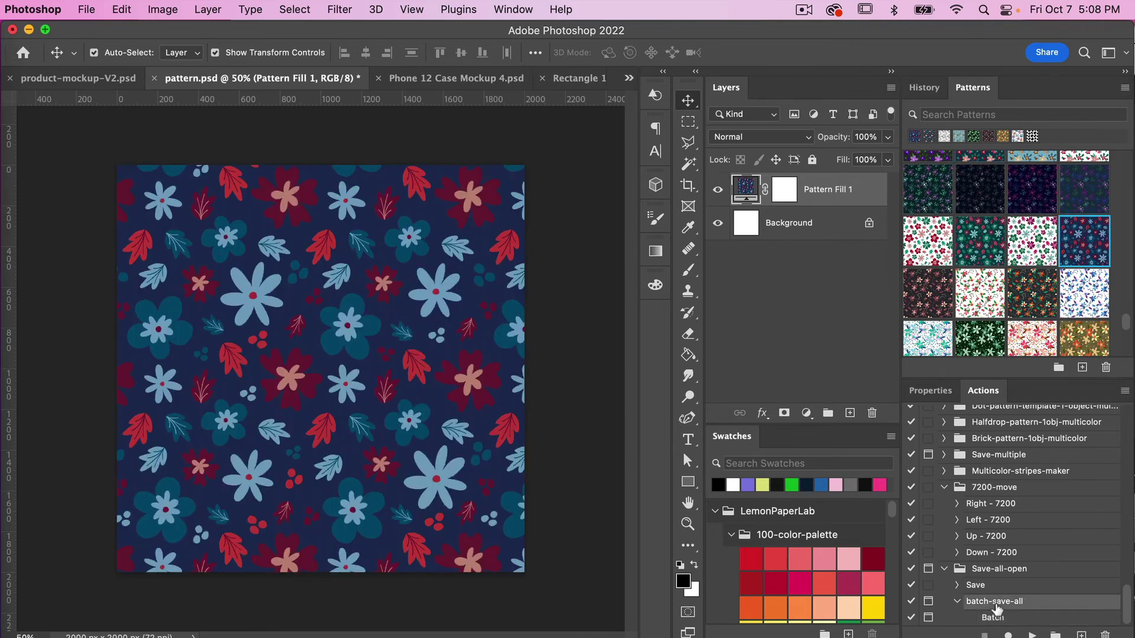
pyautogui.click(957, 602)
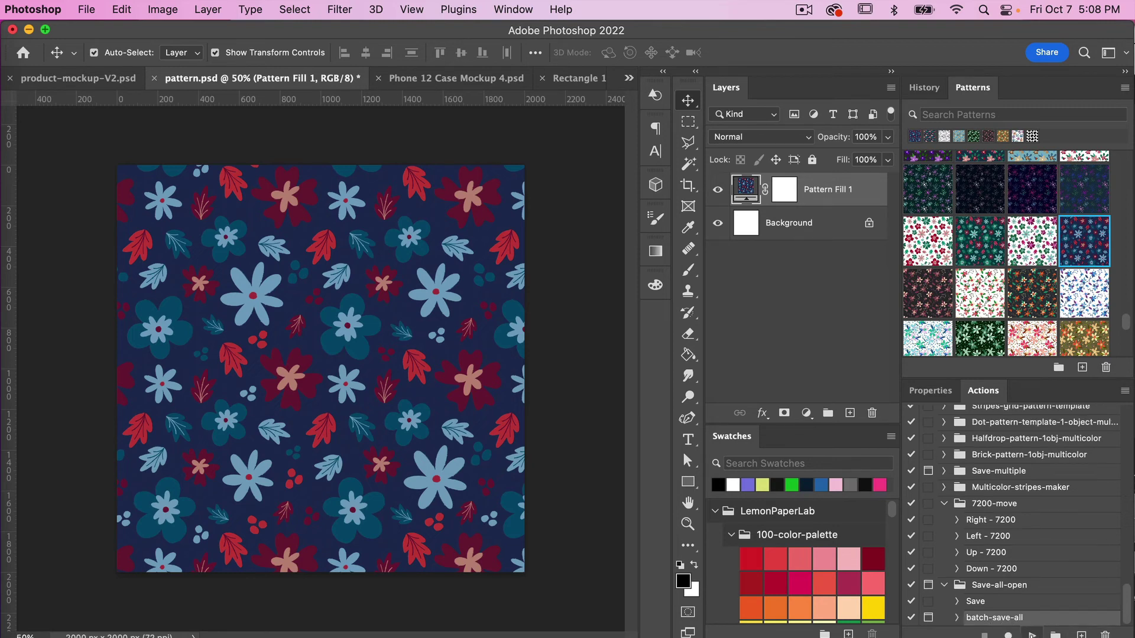
pyautogui.click(1032, 636)
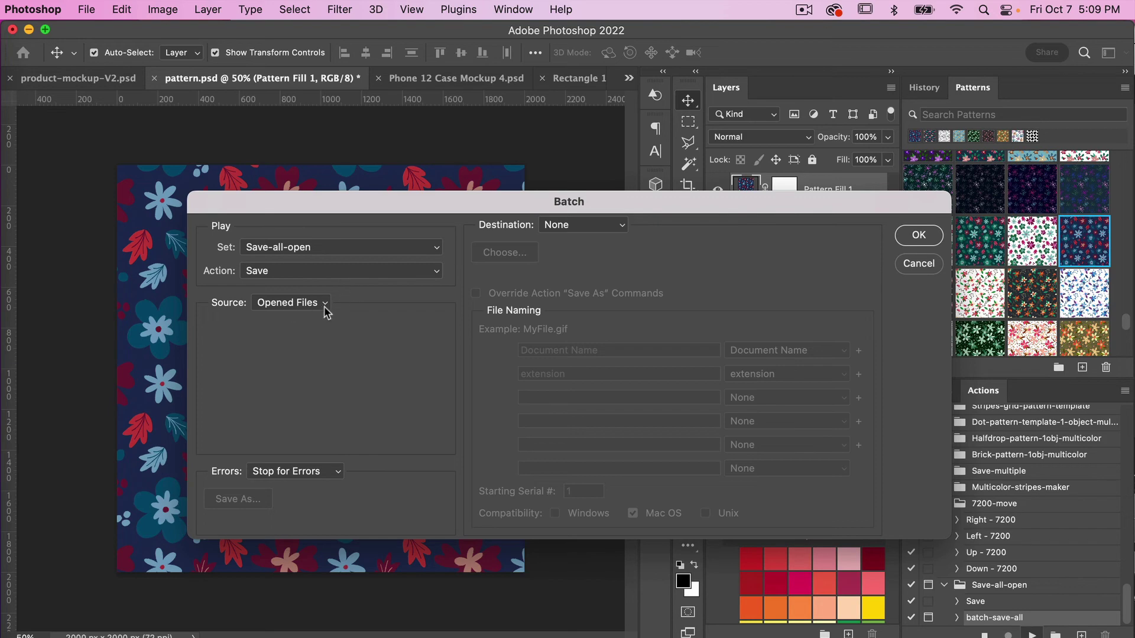
pyautogui.click(920, 235)
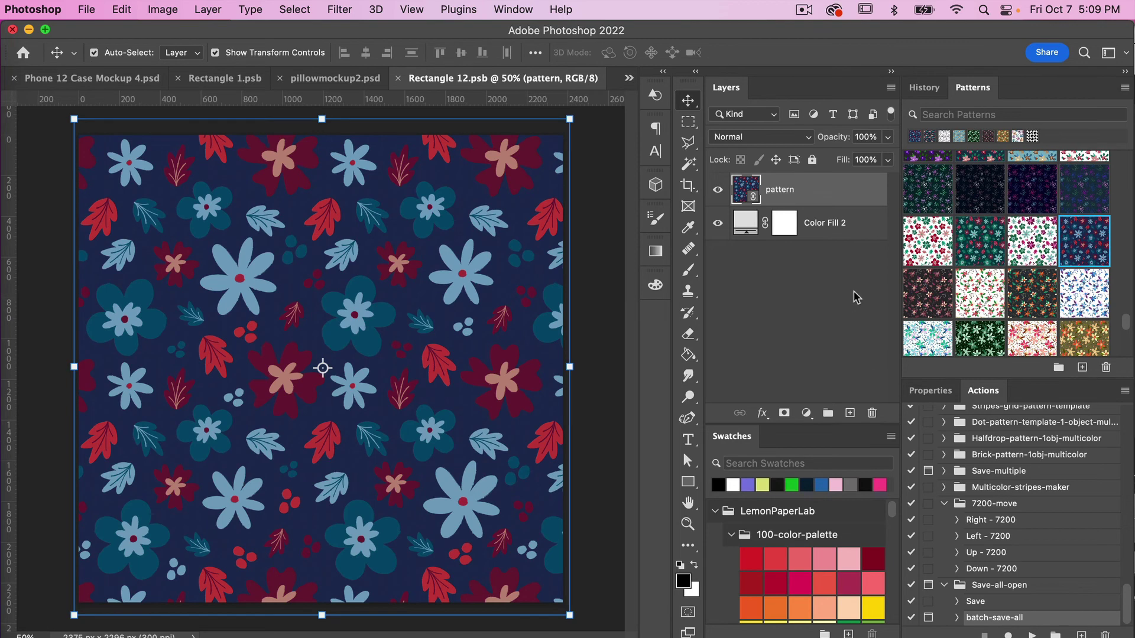
pyautogui.click(629, 83)
pyautogui.click(680, 84)
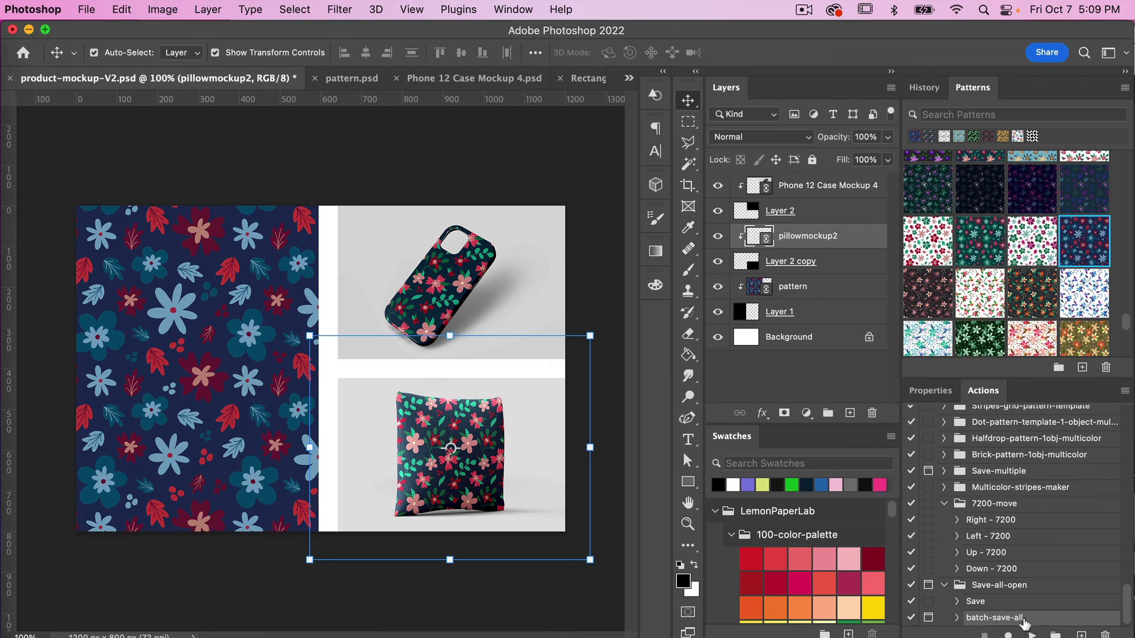
# Step: Play batch-save-all a second time on the opened files to refresh the mockups, and go back to product-mockup-V2.psd
pyautogui.click(1031, 634)
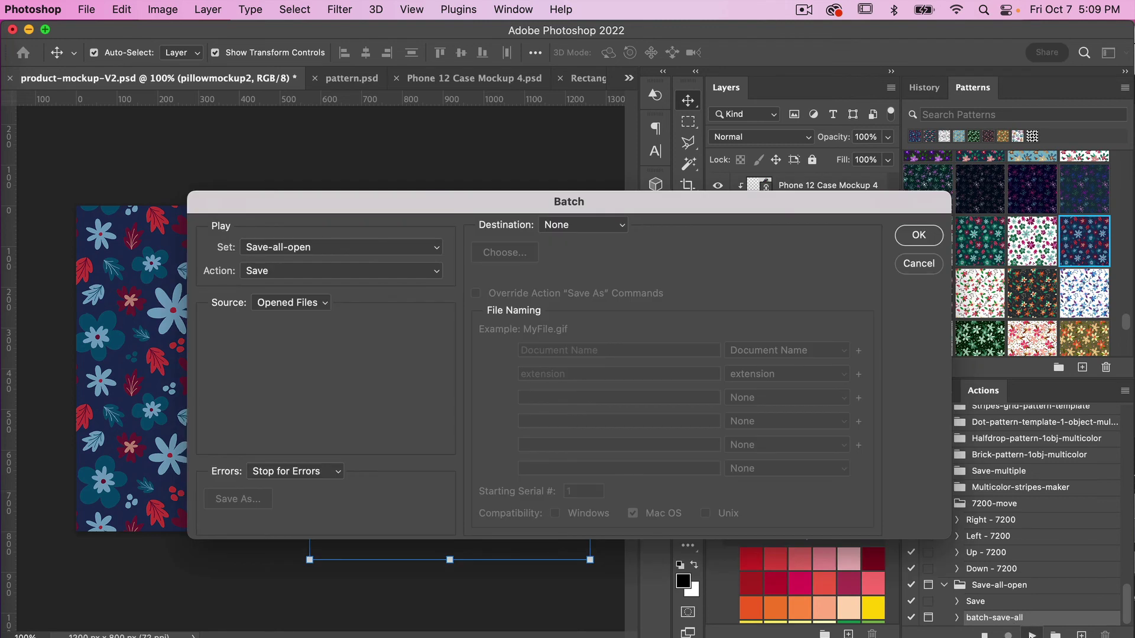
pyautogui.click(917, 235)
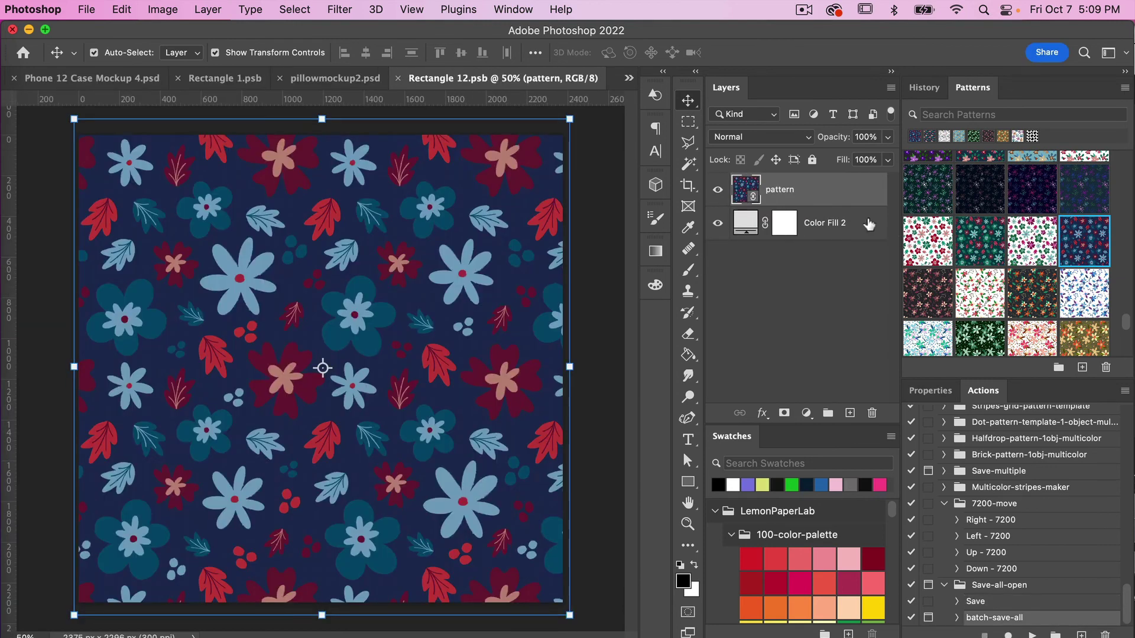
pyautogui.click(630, 84)
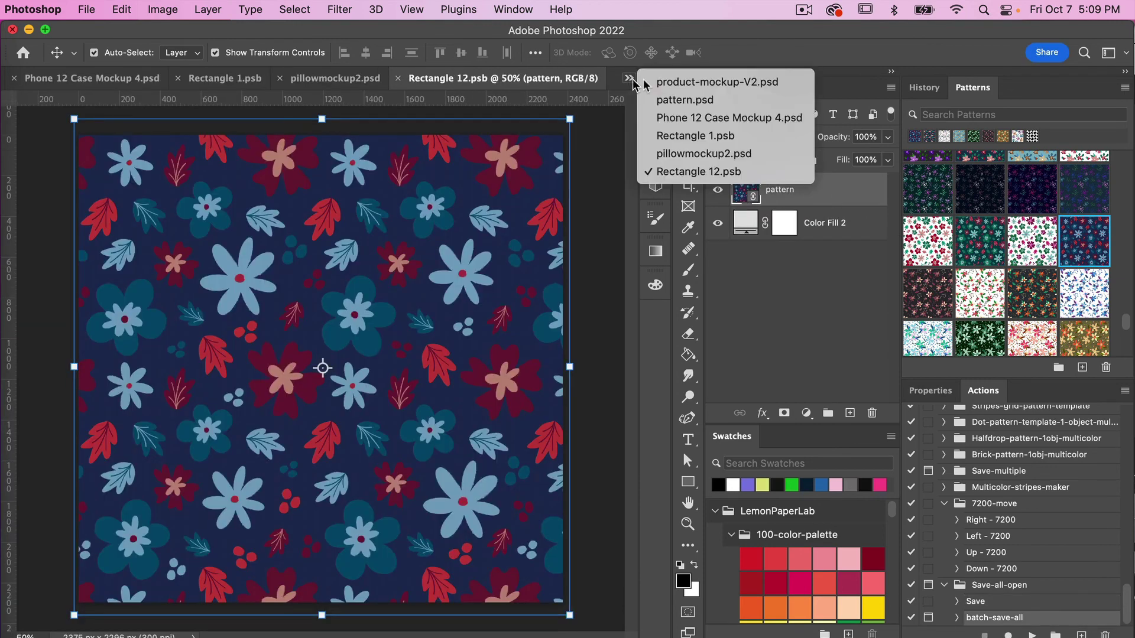
pyautogui.click(718, 78)
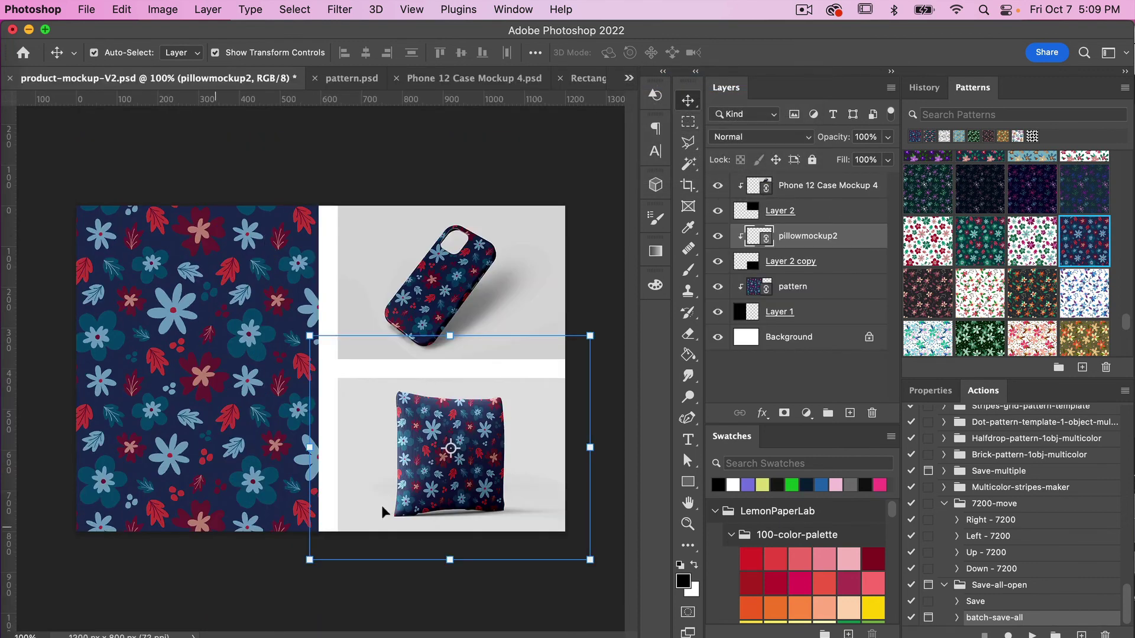